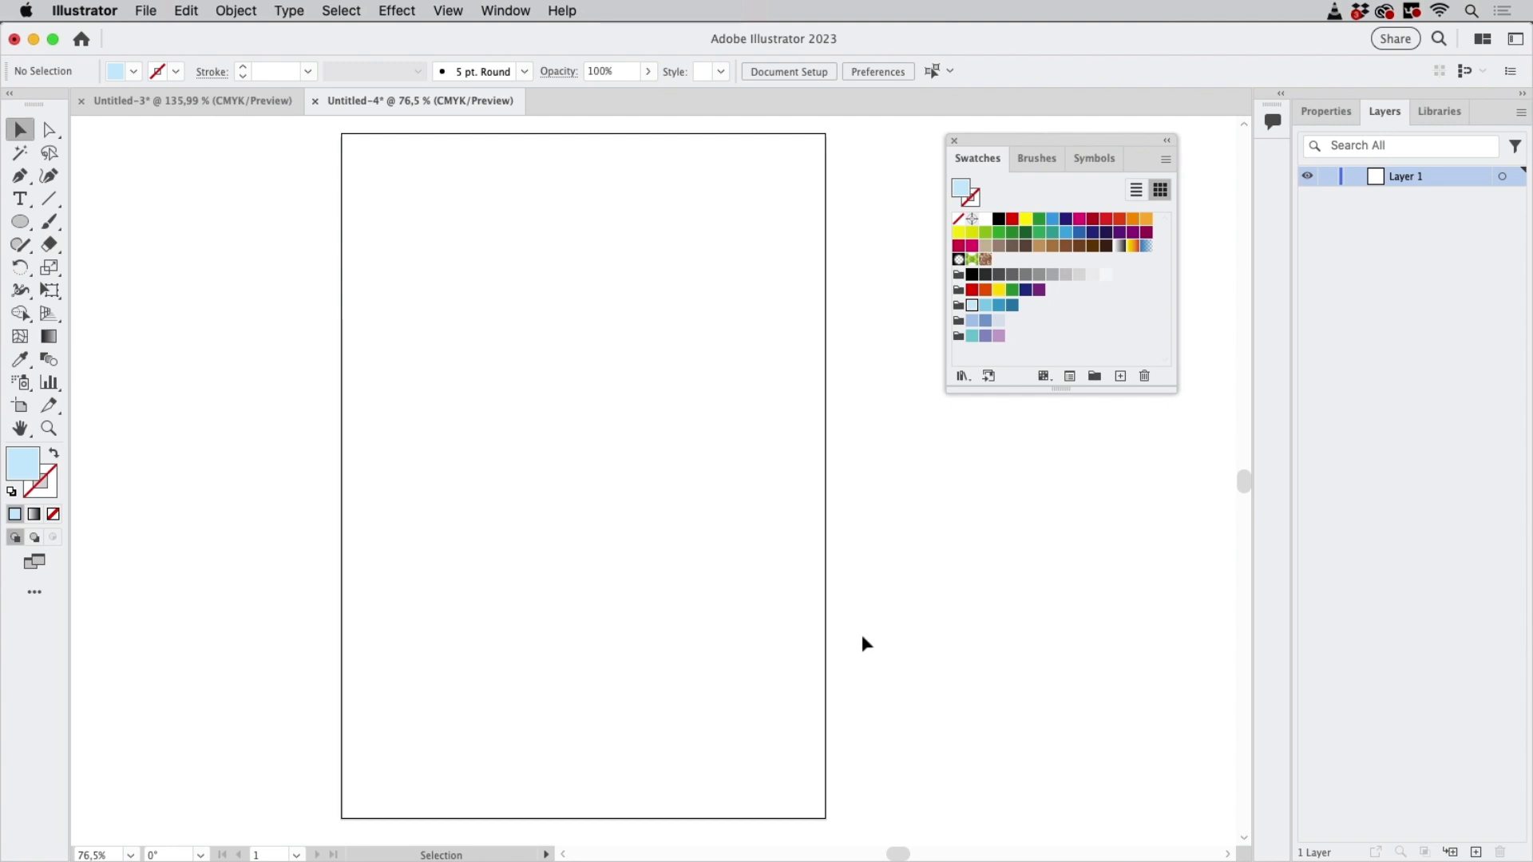
Switch to Photoshop and paint several scribbled blue blobs across the upper half of the canvas on layer Ebene 1
mouse_move(784, 853)
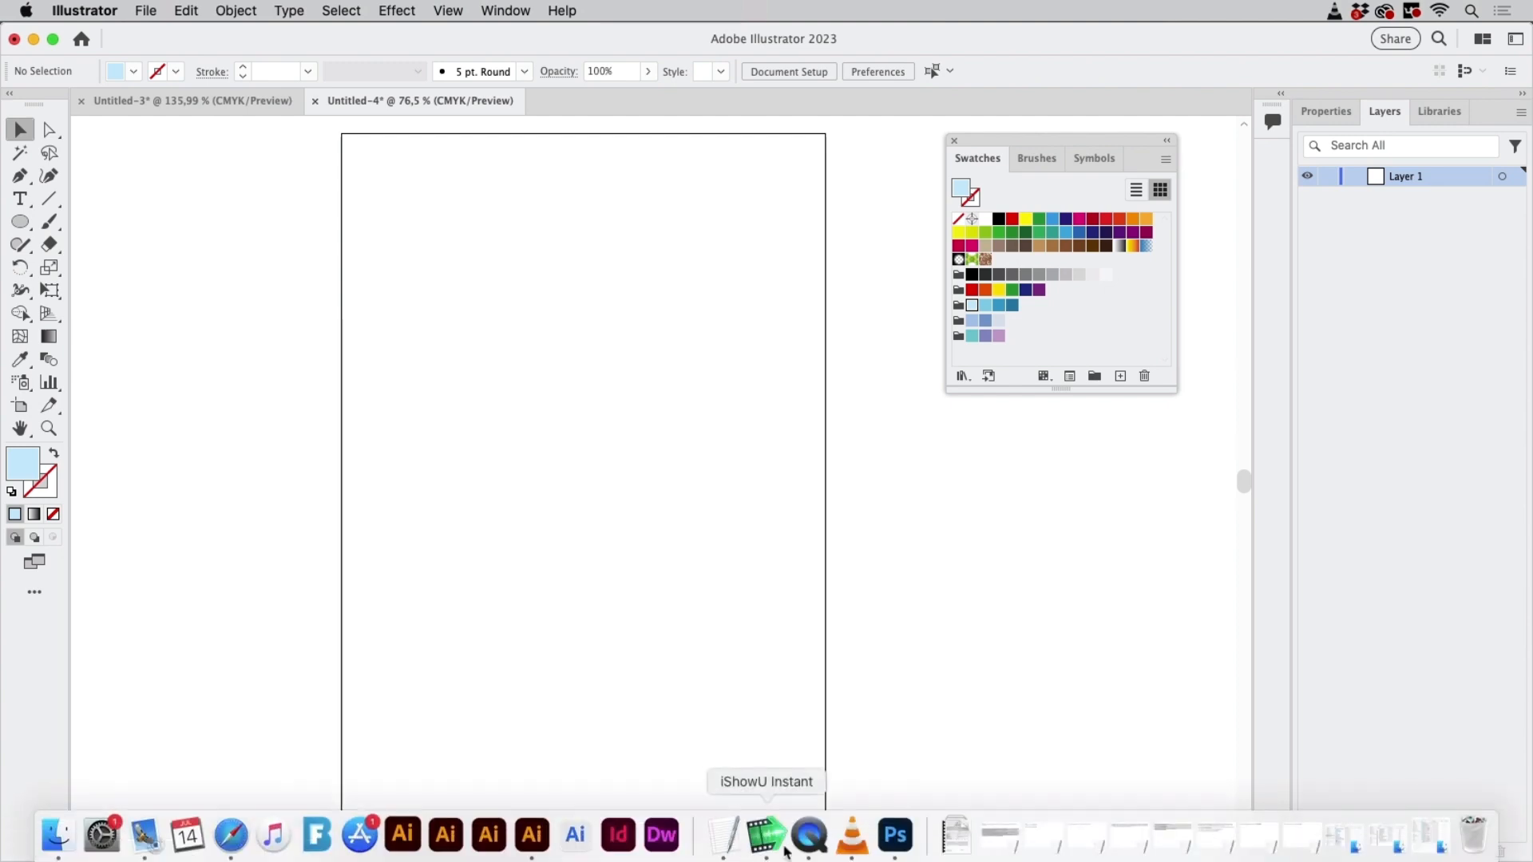
click(898, 838)
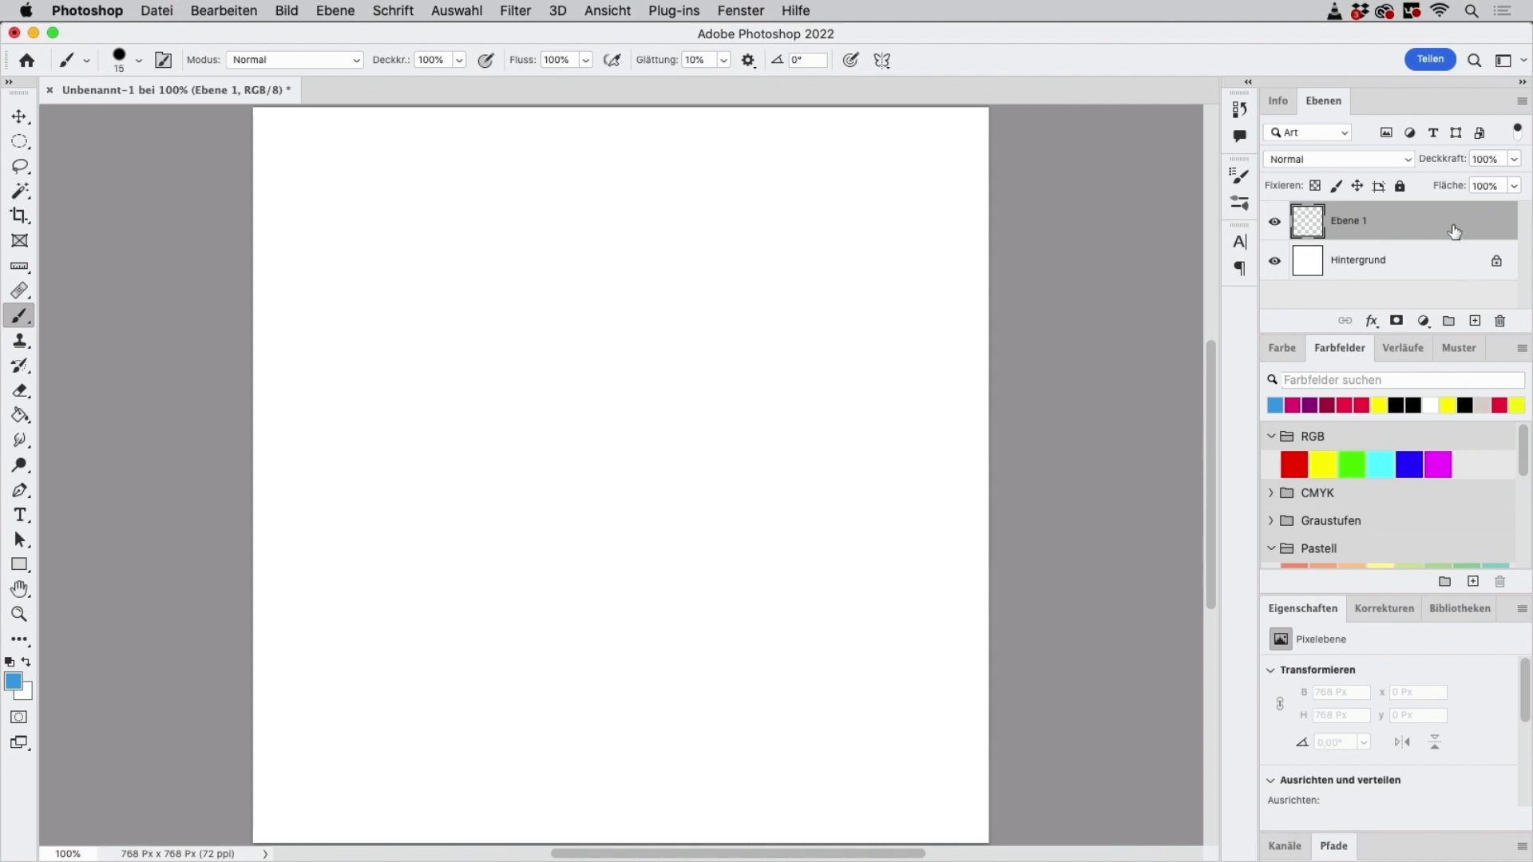
mouse_move(579, 339)
mouse_down()
mouse_move(493, 362)
mouse_move(551, 301)
mouse_move(559, 347)
mouse_move(530, 351)
mouse_move(586, 351)
mouse_up()
mouse_move(653, 301)
mouse_down()
mouse_move(616, 359)
mouse_move(686, 375)
mouse_move(639, 351)
mouse_move(514, 410)
mouse_move(558, 385)
mouse_move(613, 407)
mouse_up()
drag(616, 217, 640, 287)
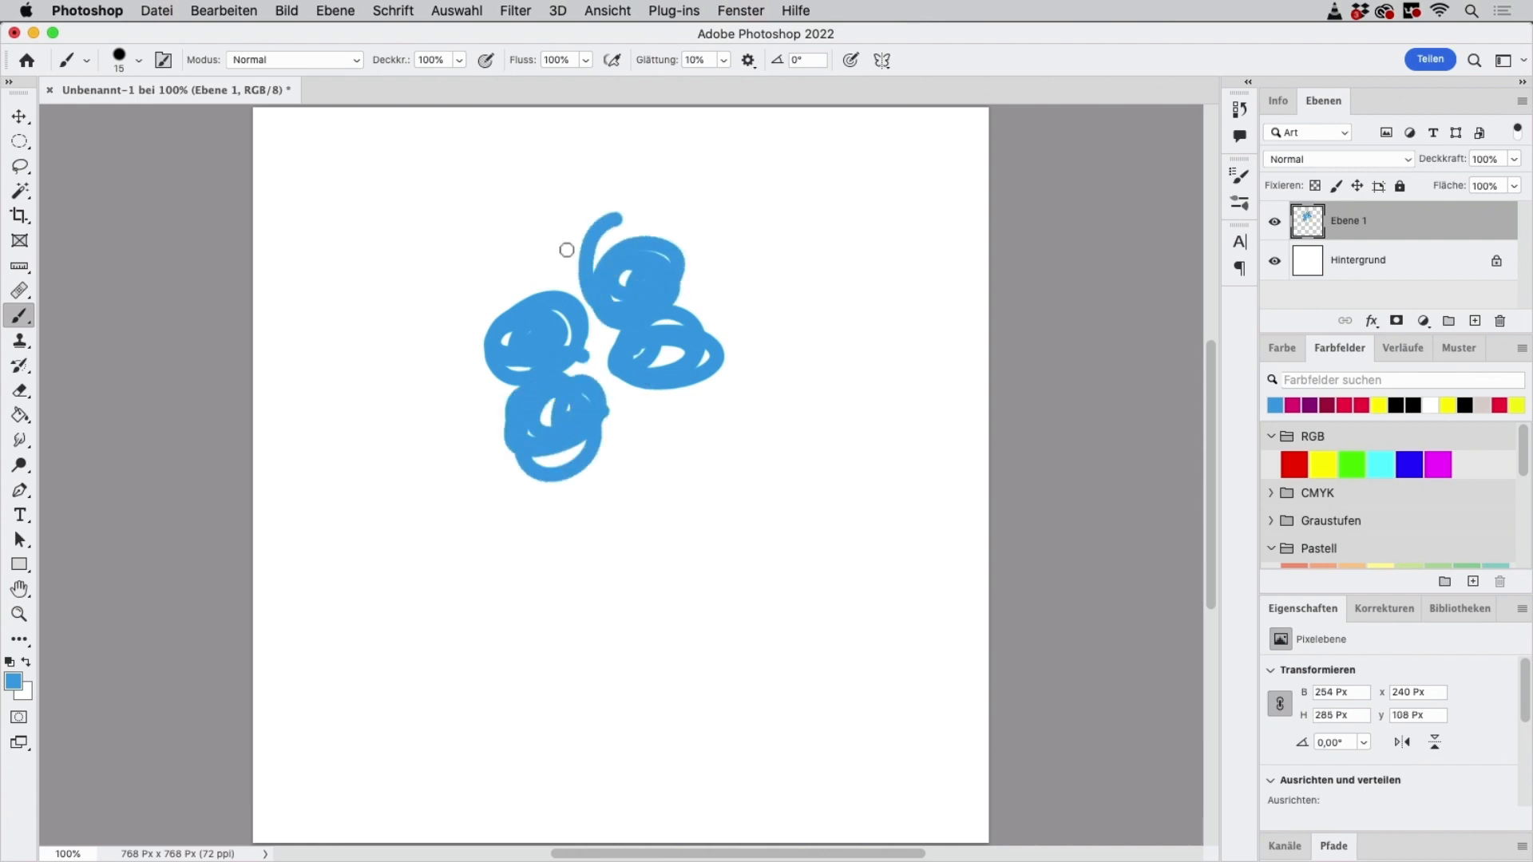
drag(476, 216, 497, 229)
mouse_move(393, 274)
mouse_down()
mouse_move(429, 238)
mouse_move(459, 259)
mouse_up()
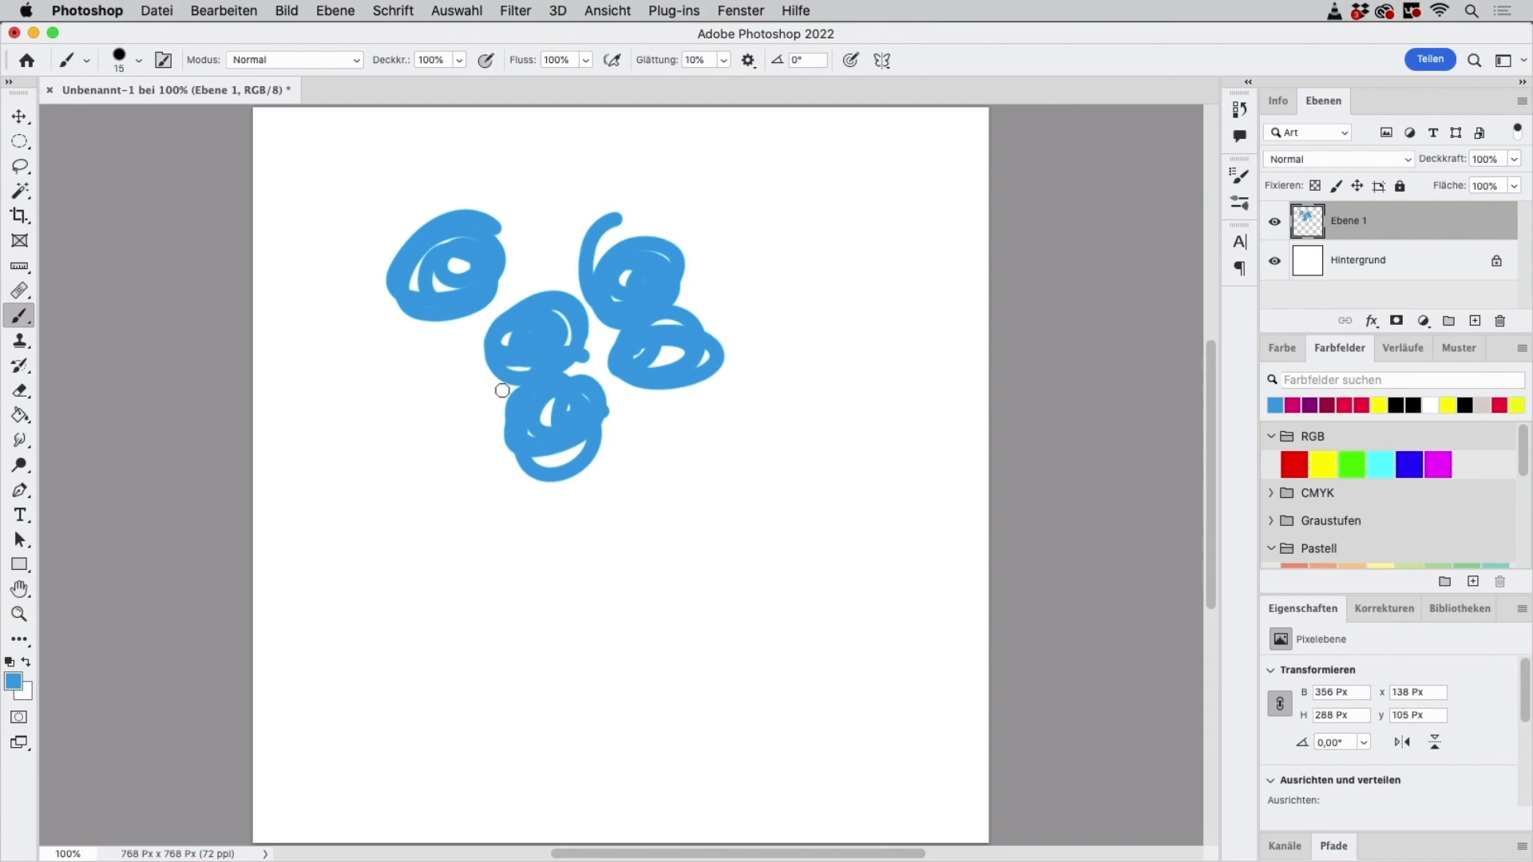
drag(483, 345, 465, 409)
mouse_move(435, 352)
mouse_down()
mouse_move(447, 396)
mouse_move(459, 363)
mouse_up()
mouse_move(767, 232)
mouse_down()
mouse_move(781, 272)
mouse_move(795, 267)
mouse_move(757, 283)
mouse_up()
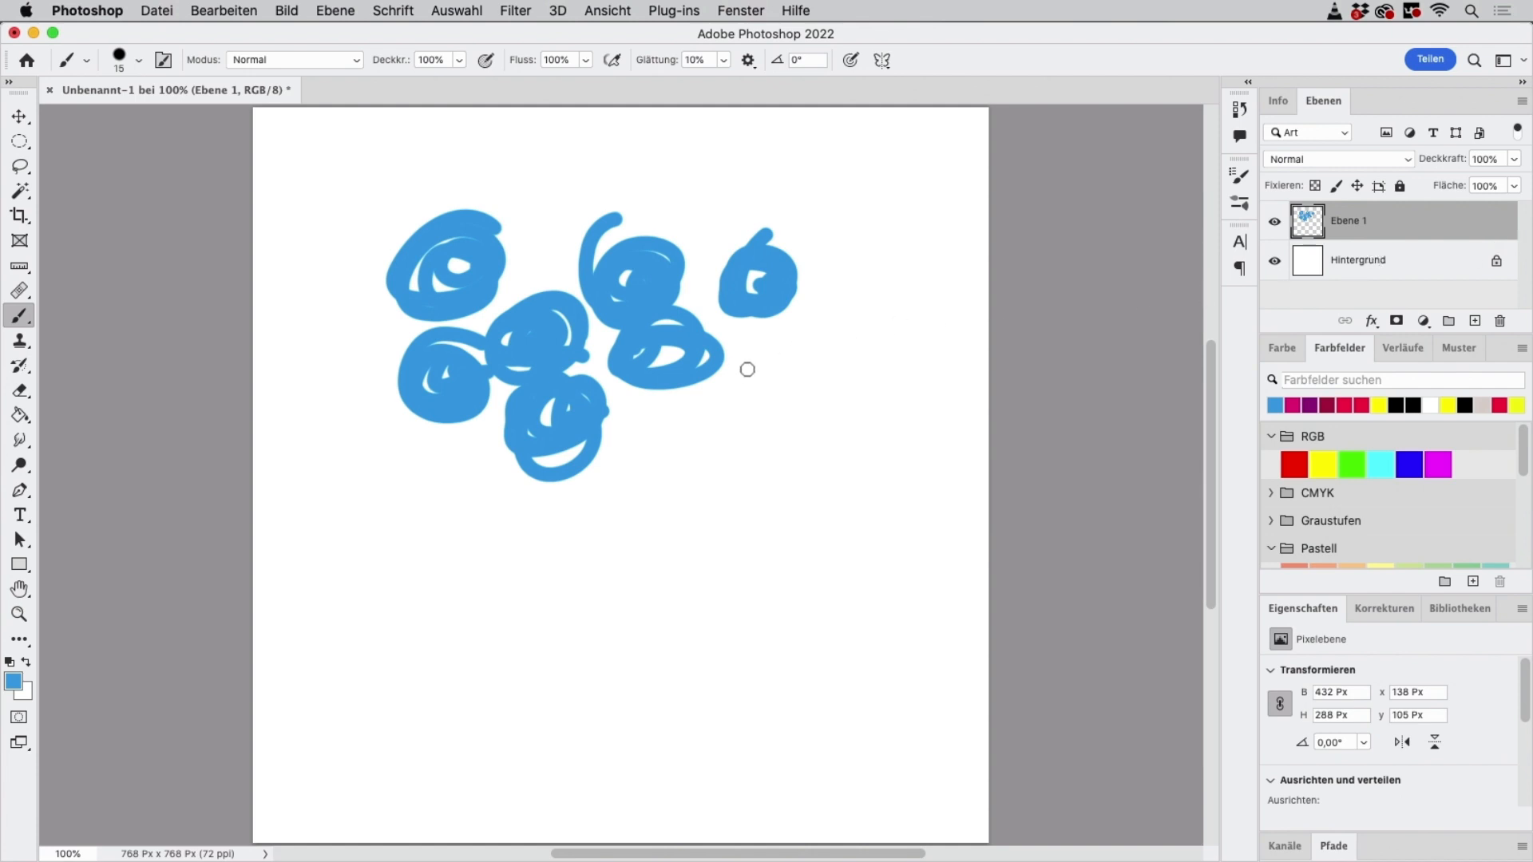
mouse_move(698, 389)
mouse_down()
mouse_move(720, 457)
mouse_move(654, 449)
mouse_move(719, 432)
mouse_up()
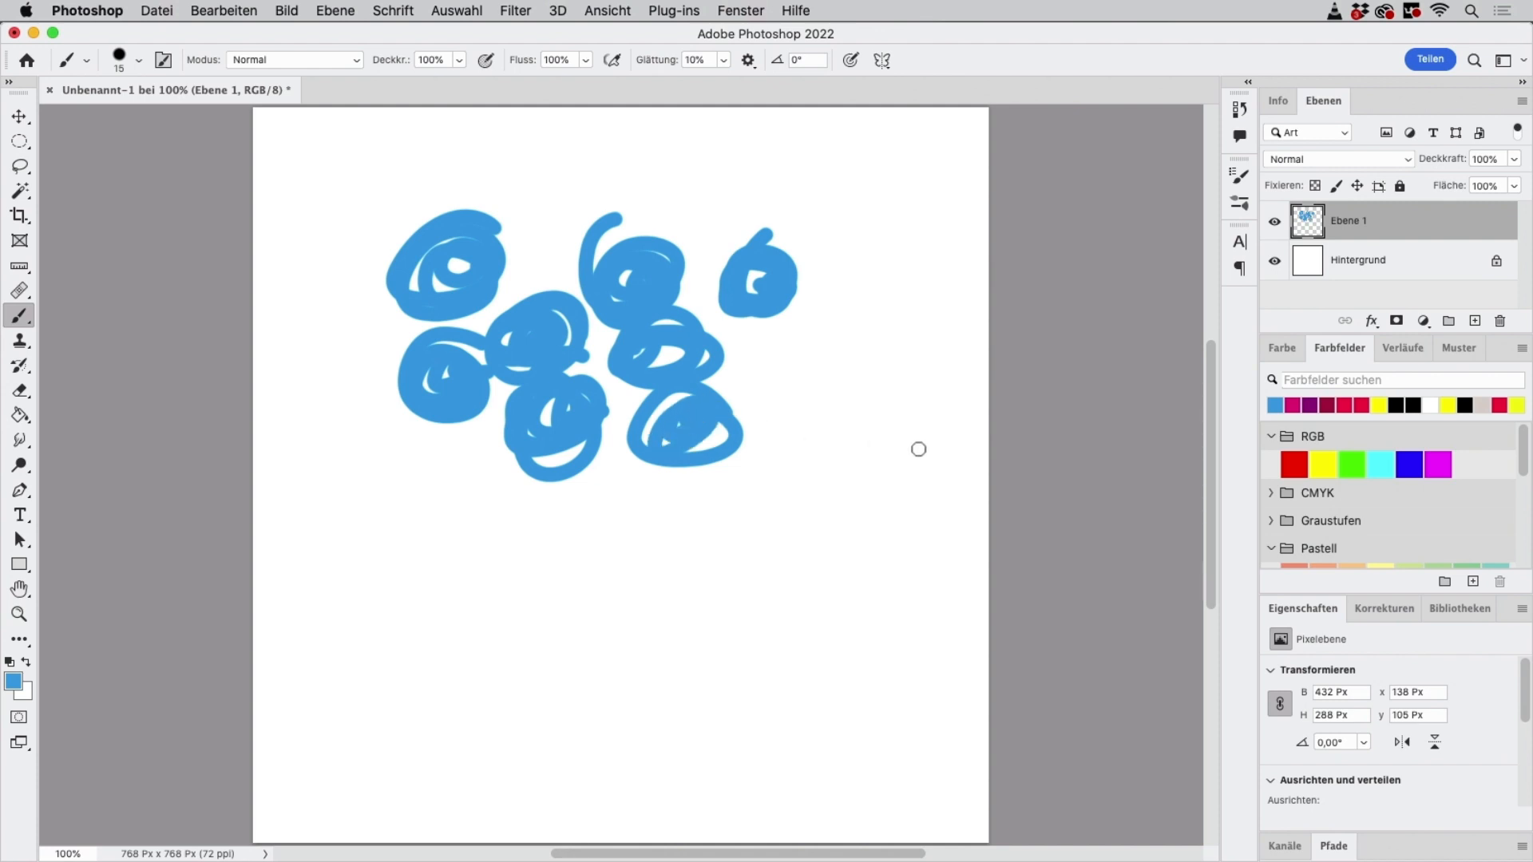
Switch to Illustrator and draw overlapping light-blue circles that form a cloud in the upper part of the artboard
mouse_move(722, 859)
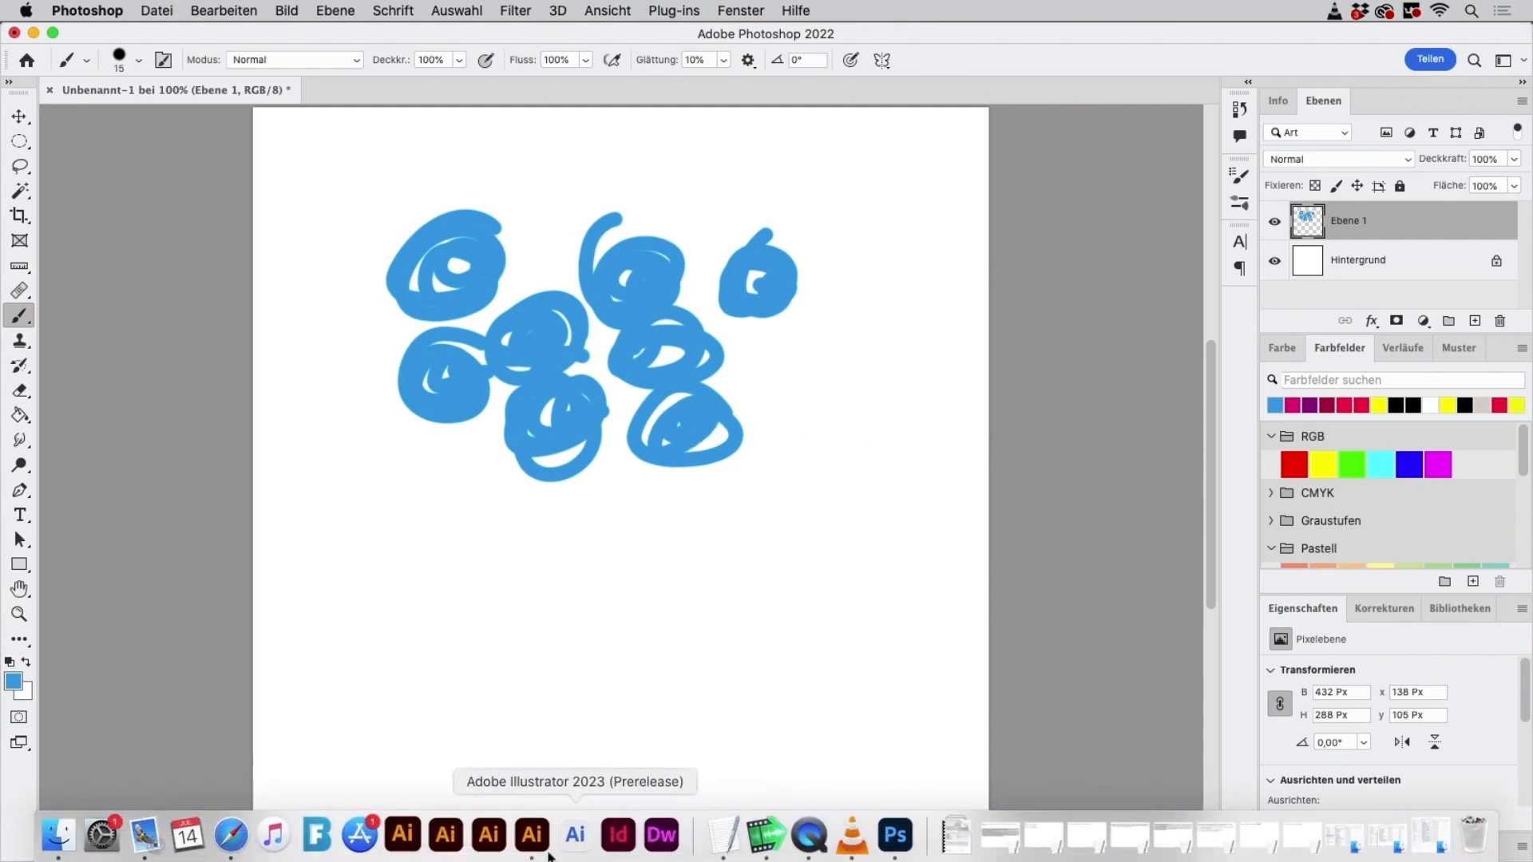
click(533, 851)
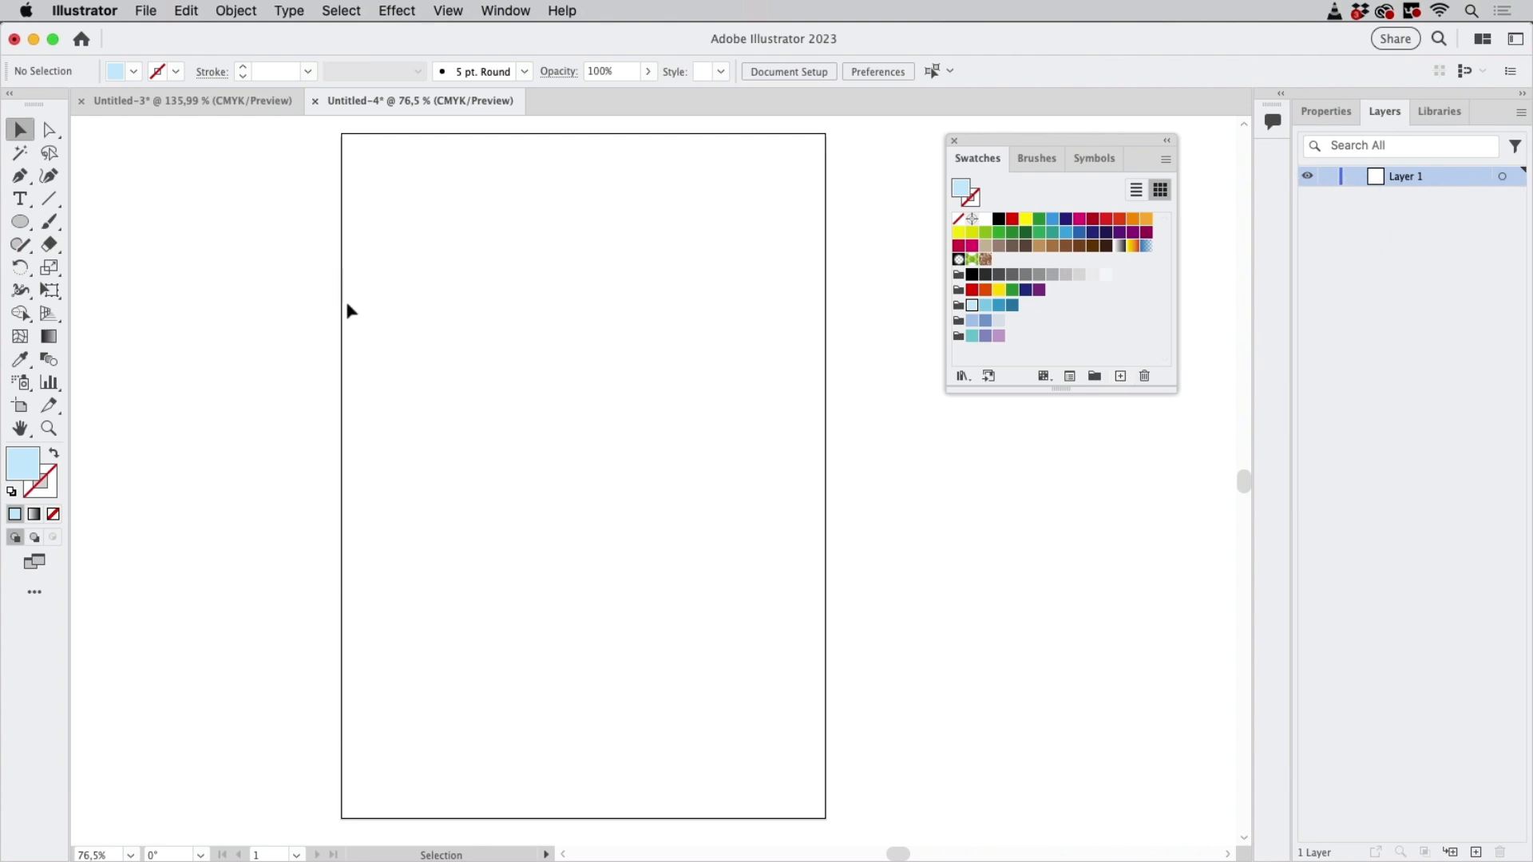
click(28, 229)
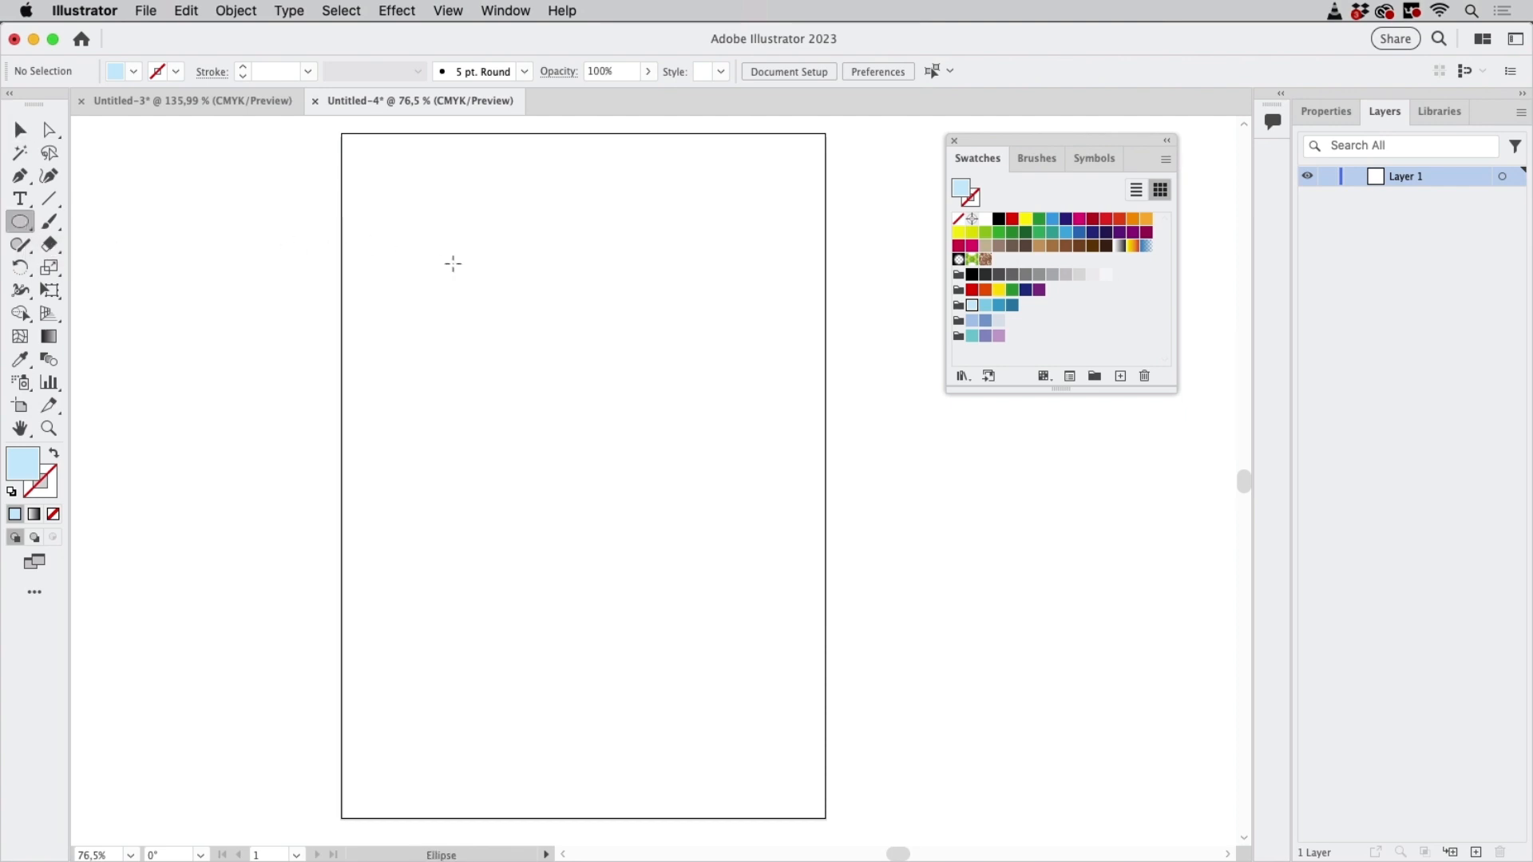
drag(474, 284, 559, 368)
drag(584, 234, 744, 369)
drag(540, 397, 634, 379)
Add a medium-blue circle on the cloud's lower right and cover it with a smaller circle in the sampled light blue
mouse_move(700, 421)
mouse_down()
mouse_move(759, 465)
mouse_move(668, 353)
mouse_move(759, 490)
mouse_move(698, 400)
mouse_move(691, 467)
mouse_move(755, 511)
mouse_move(702, 405)
mouse_up()
click(985, 305)
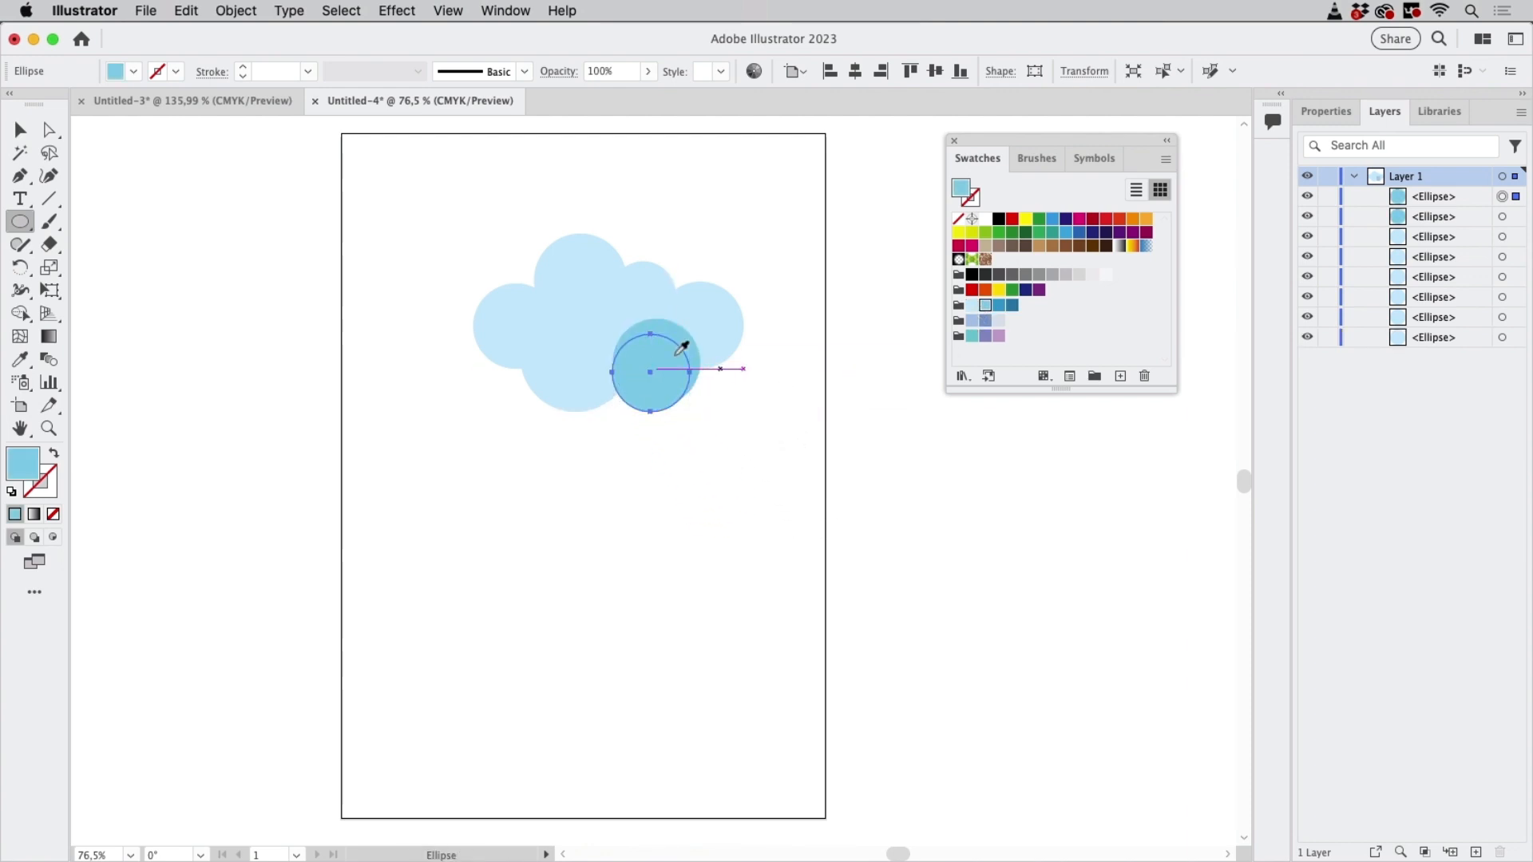
key(i)
click(586, 321)
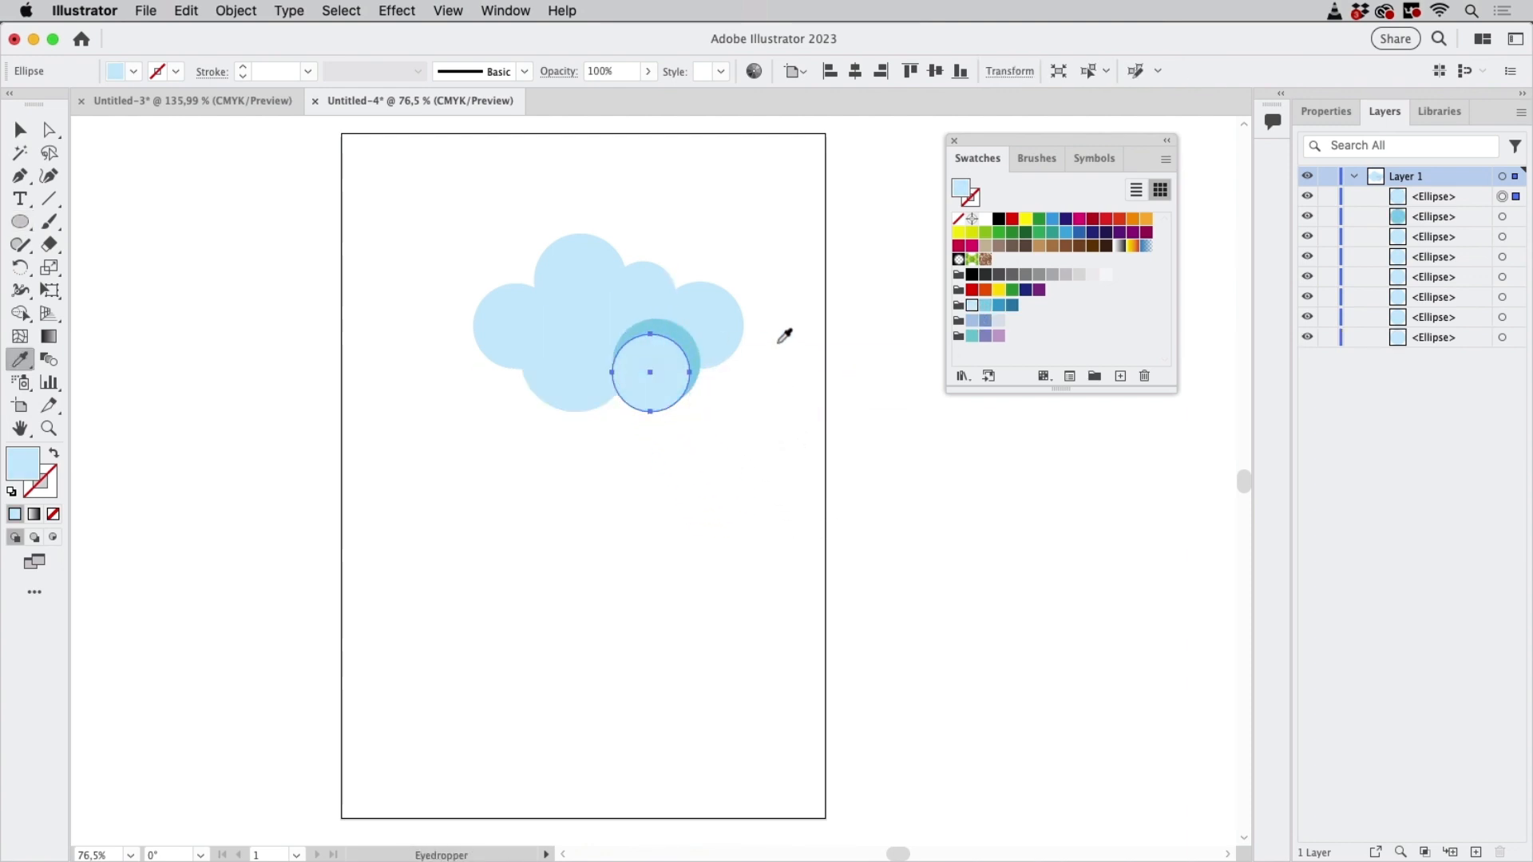
Draw a large circle over the middle of the cloud and fill it with the darker blue swatch
click(21, 223)
mouse_move(437, 418)
mouse_down()
mouse_move(542, 524)
mouse_move(643, 403)
mouse_up()
click(998, 305)
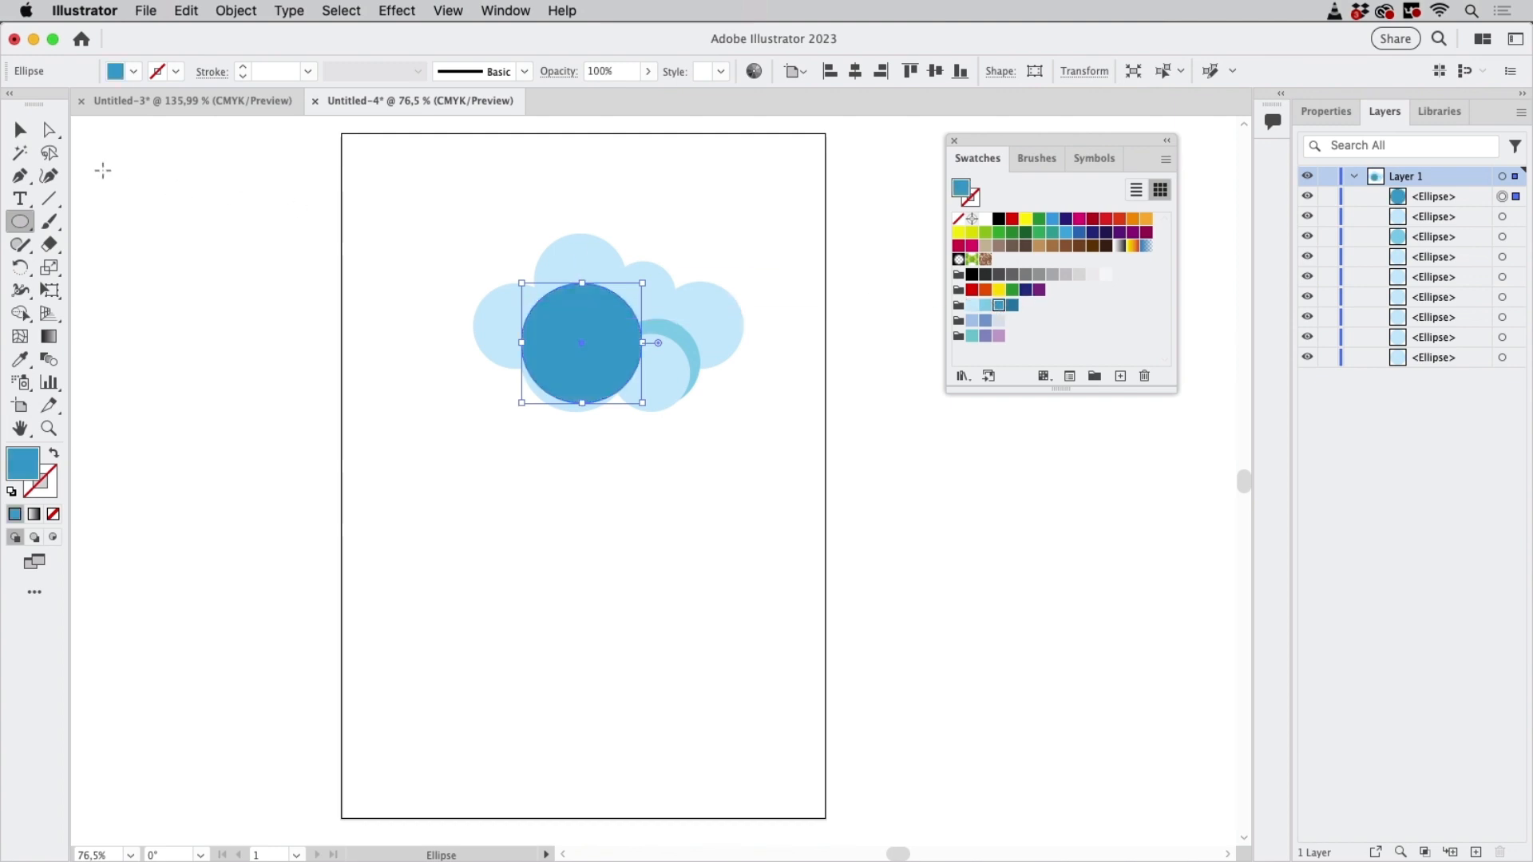
Cut the dark-blue circle and paste it directly behind the large light-blue circle in the cloud's centre
click(20, 129)
click(295, 178)
click(595, 344)
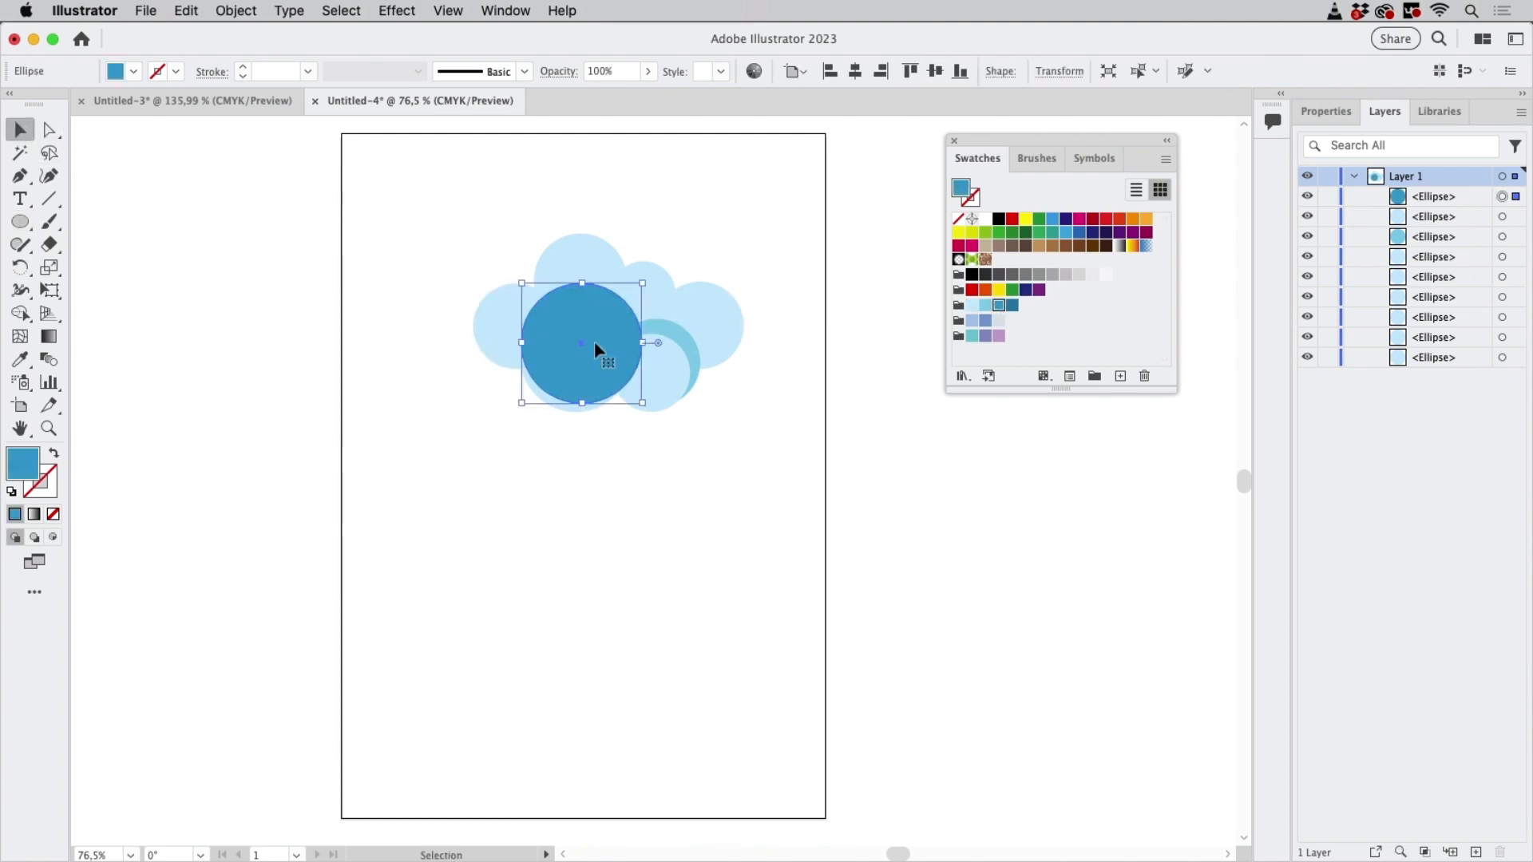
key(Delete)
click(584, 351)
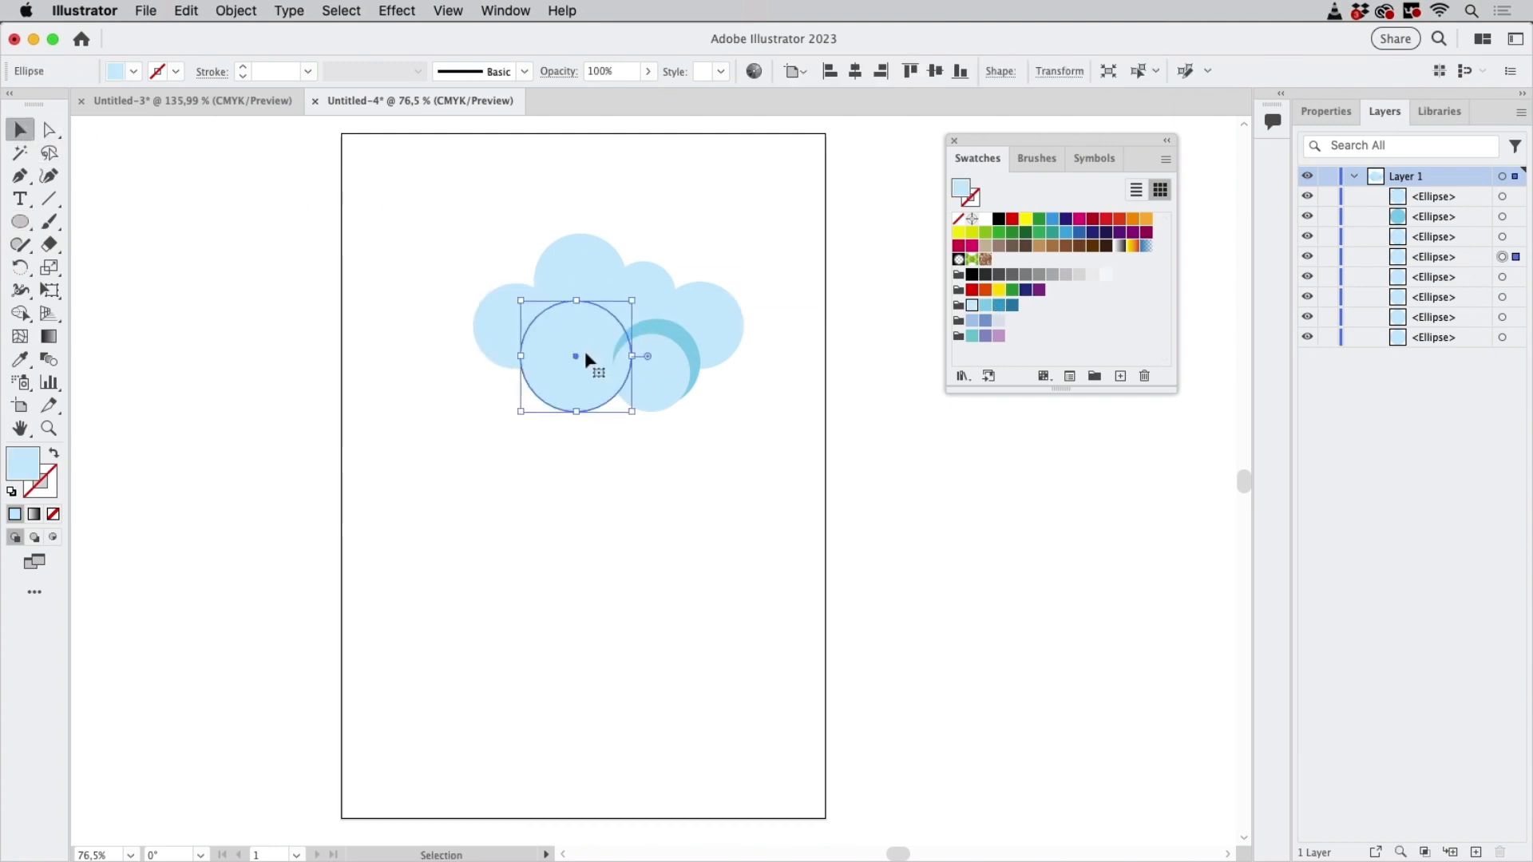
key(super+b)
click(623, 453)
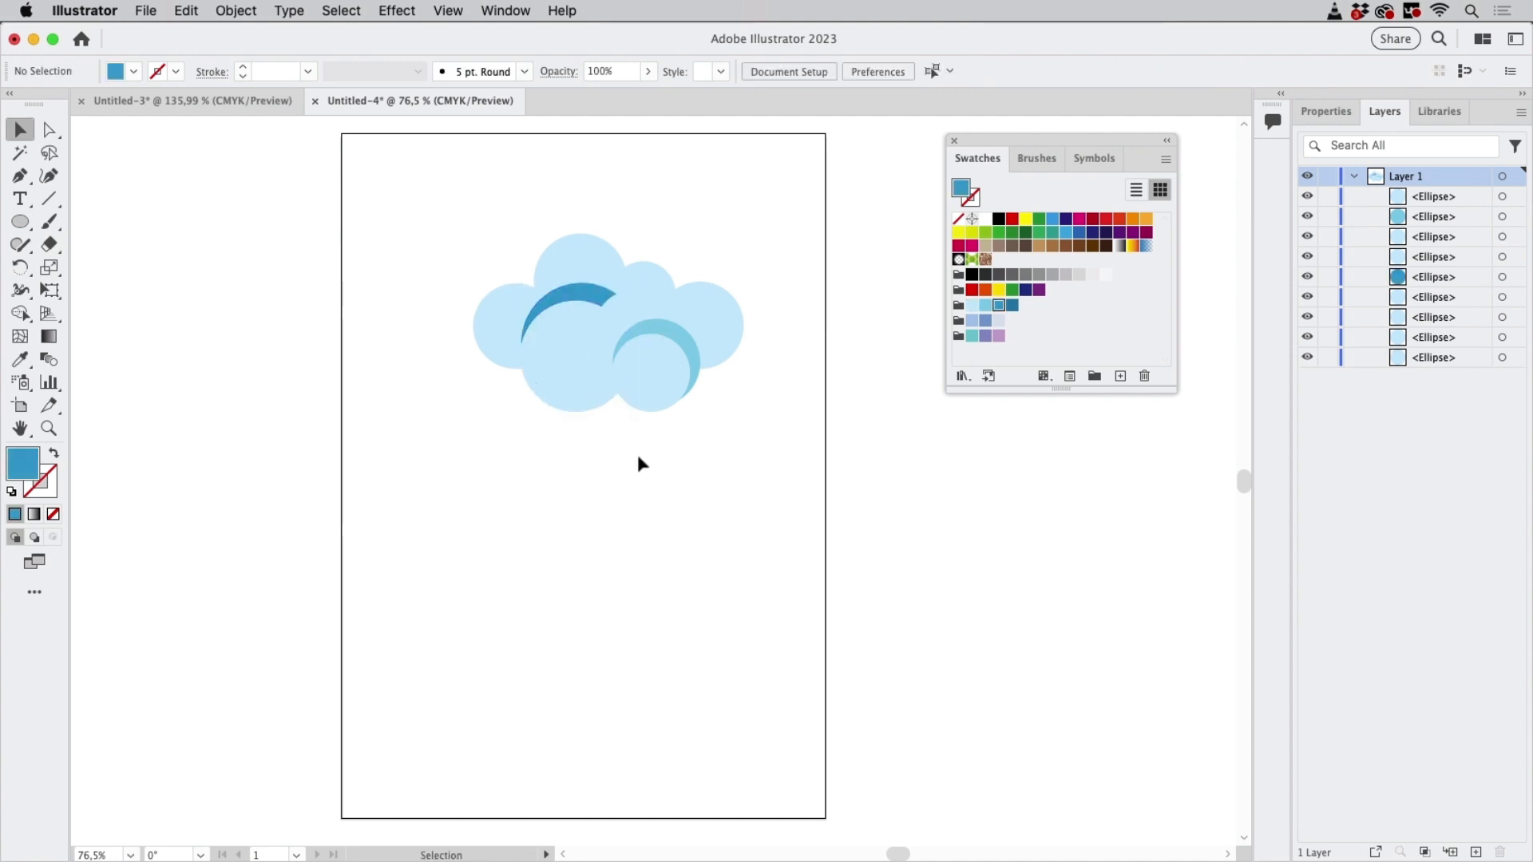
Delete the small light-blue circle covering the dark arc and slightly enlarge the light-blue circle in front of the medium-blue one
click(643, 313)
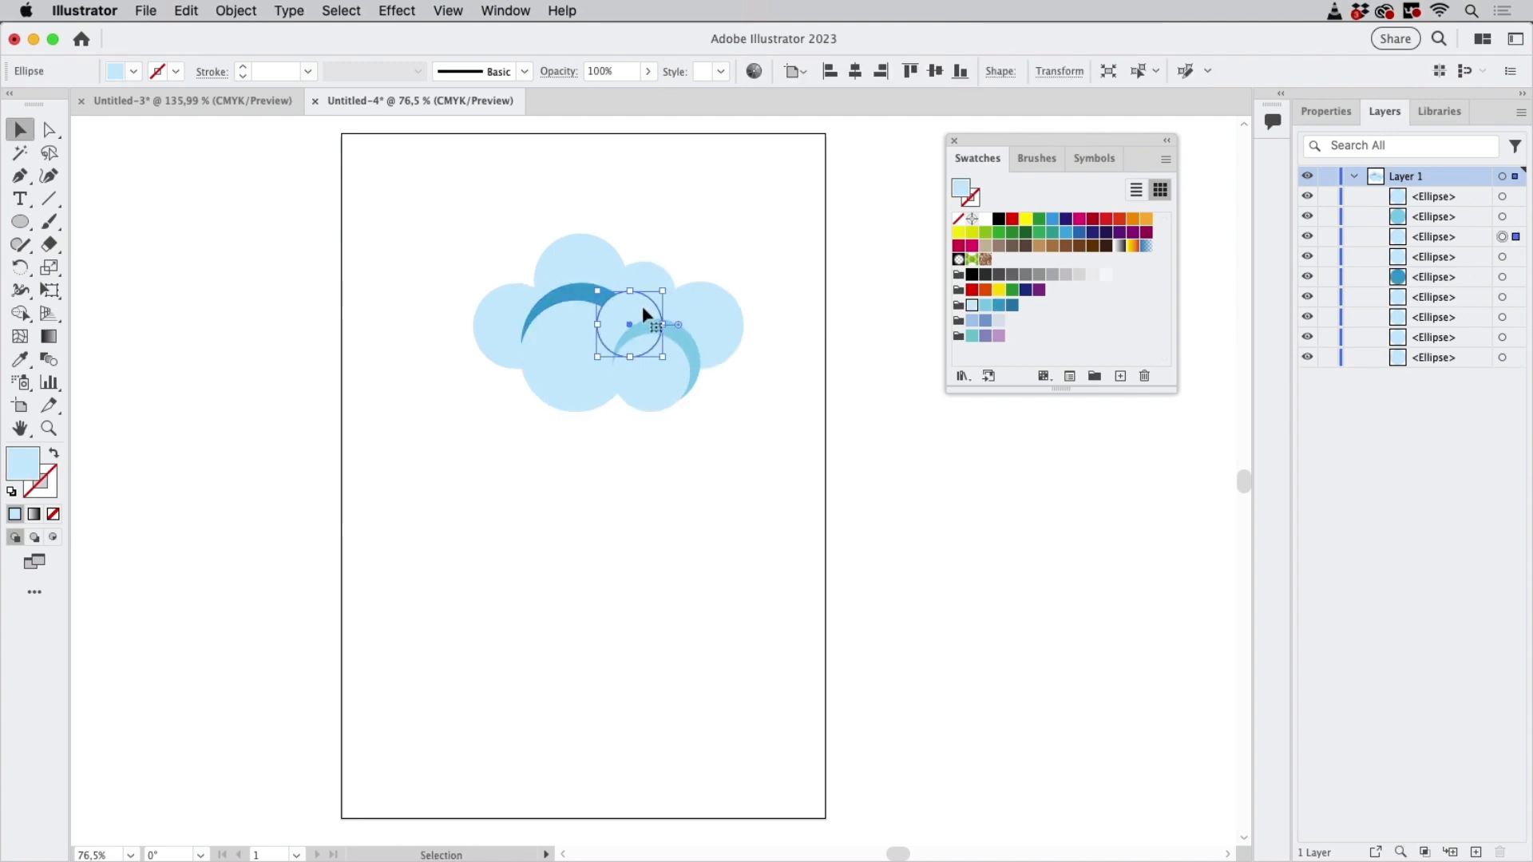
key(Delete)
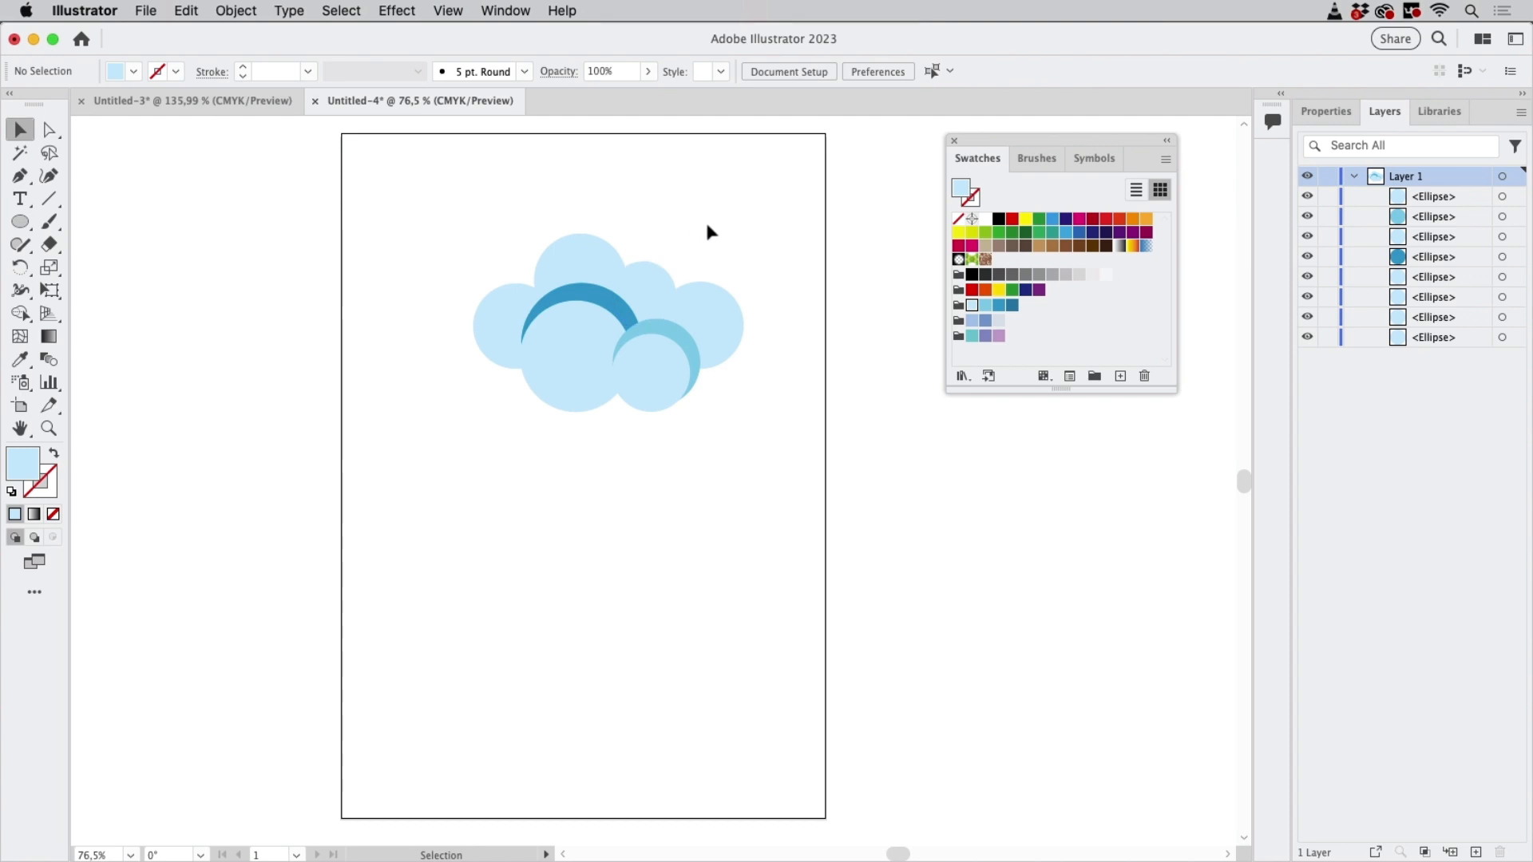
drag(655, 394, 695, 420)
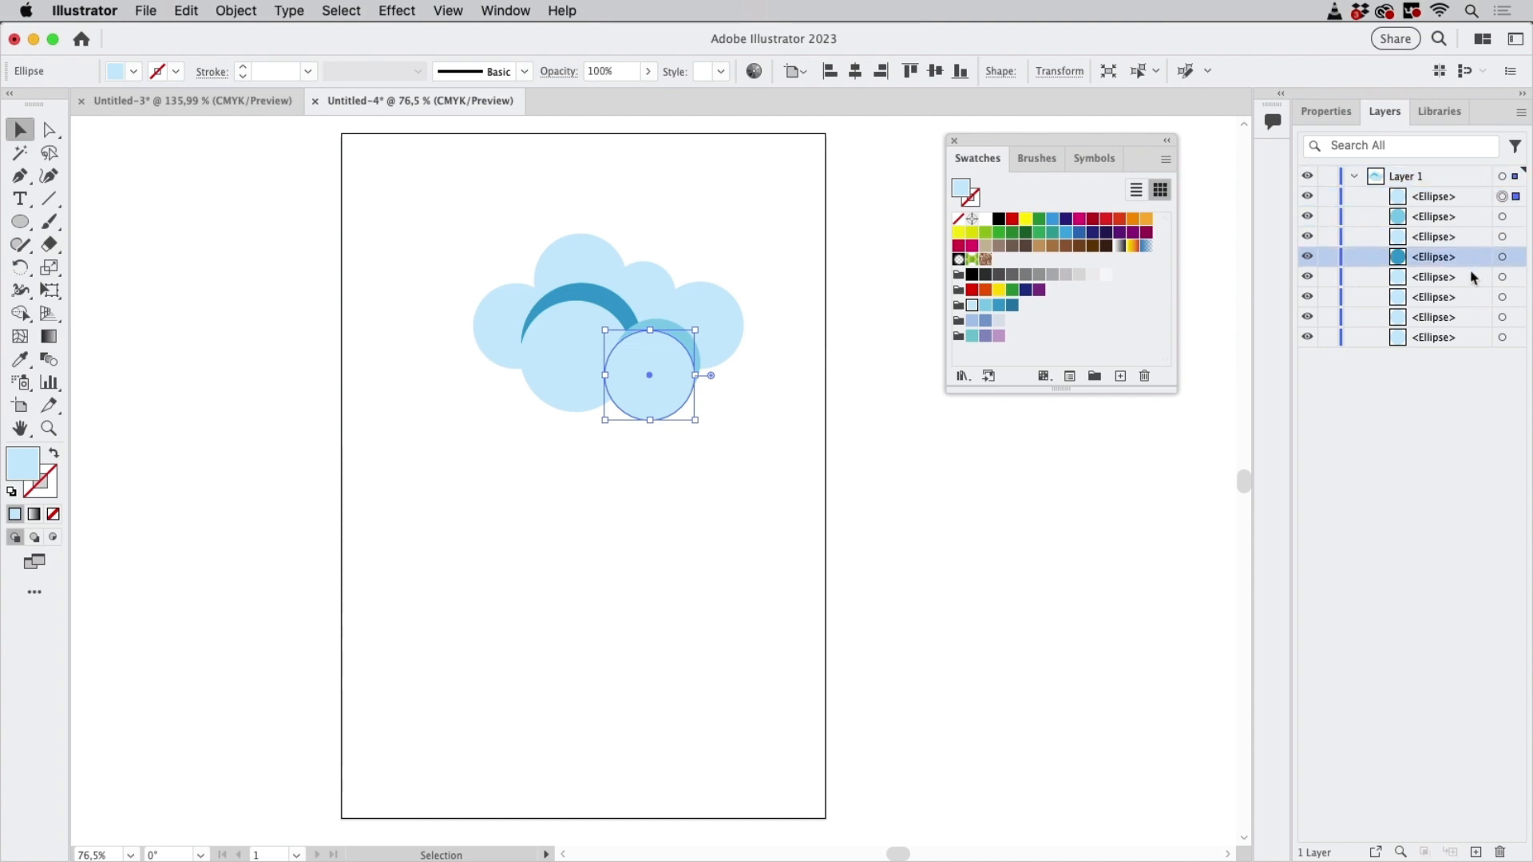
click(1472, 335)
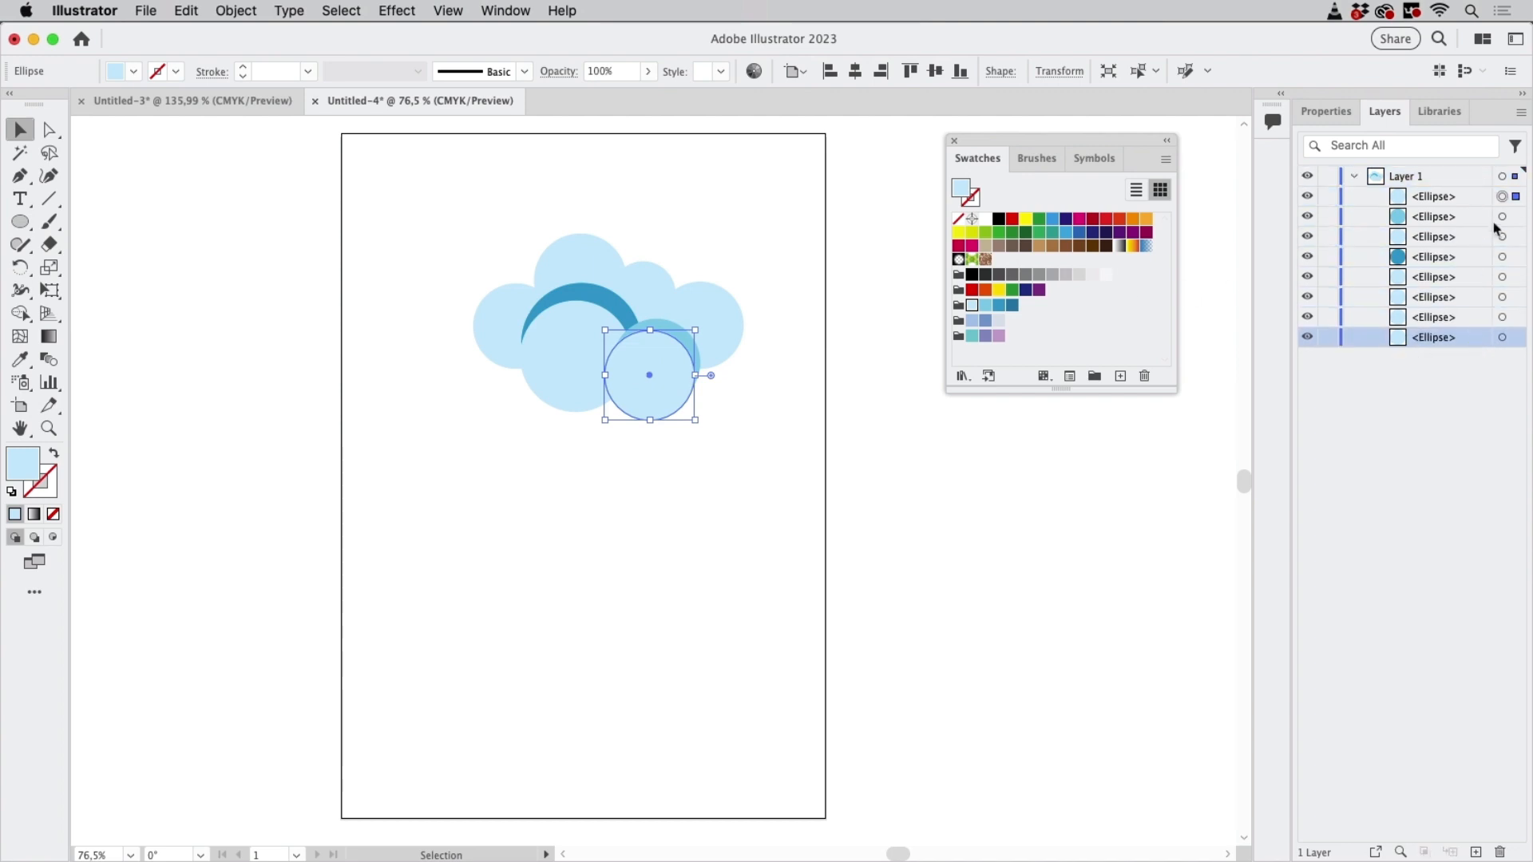
click(1471, 202)
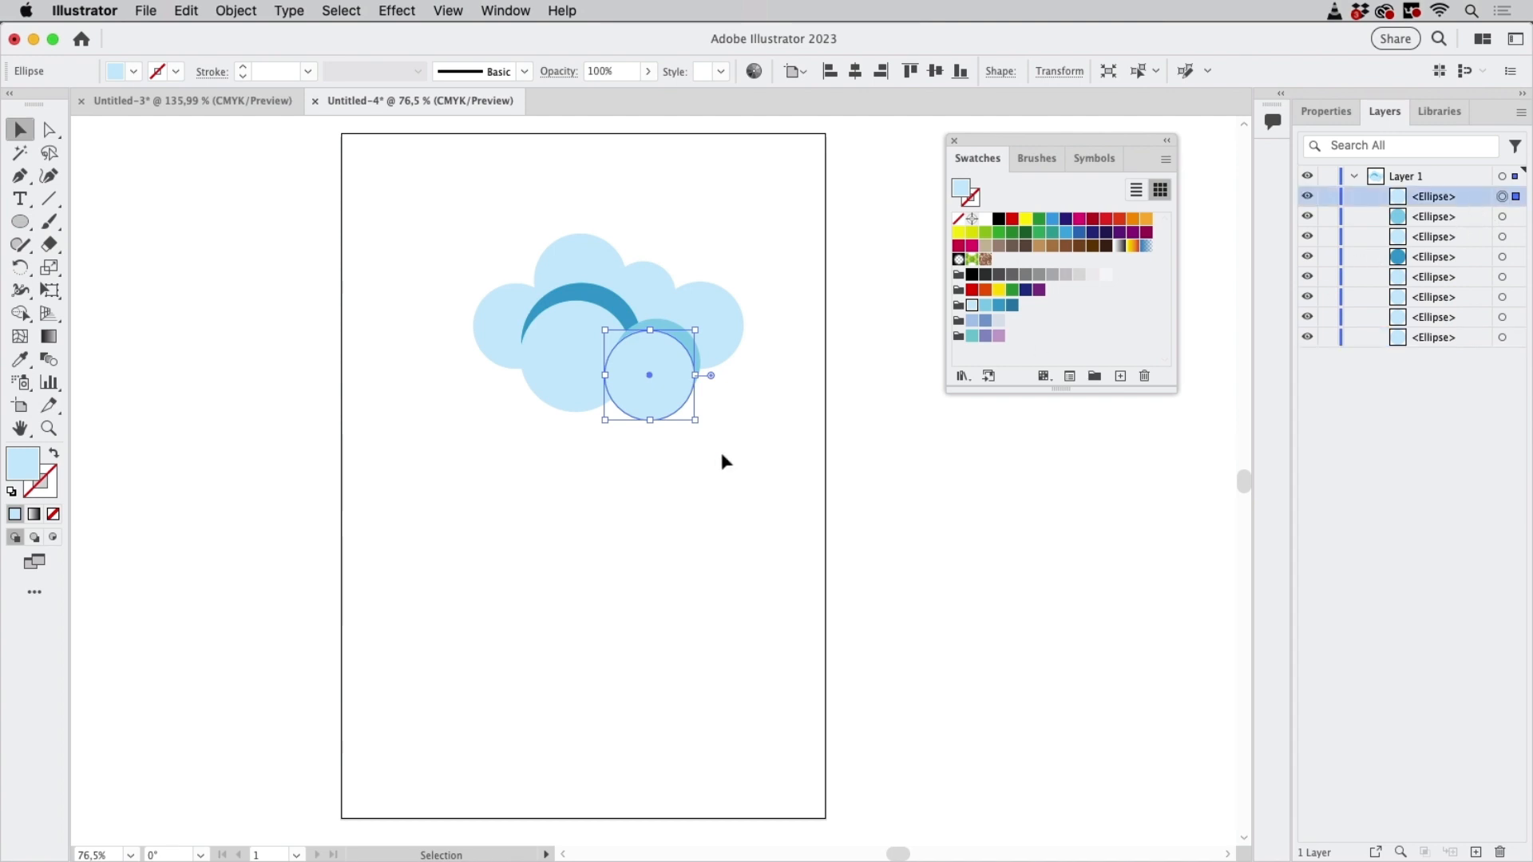
click(918, 436)
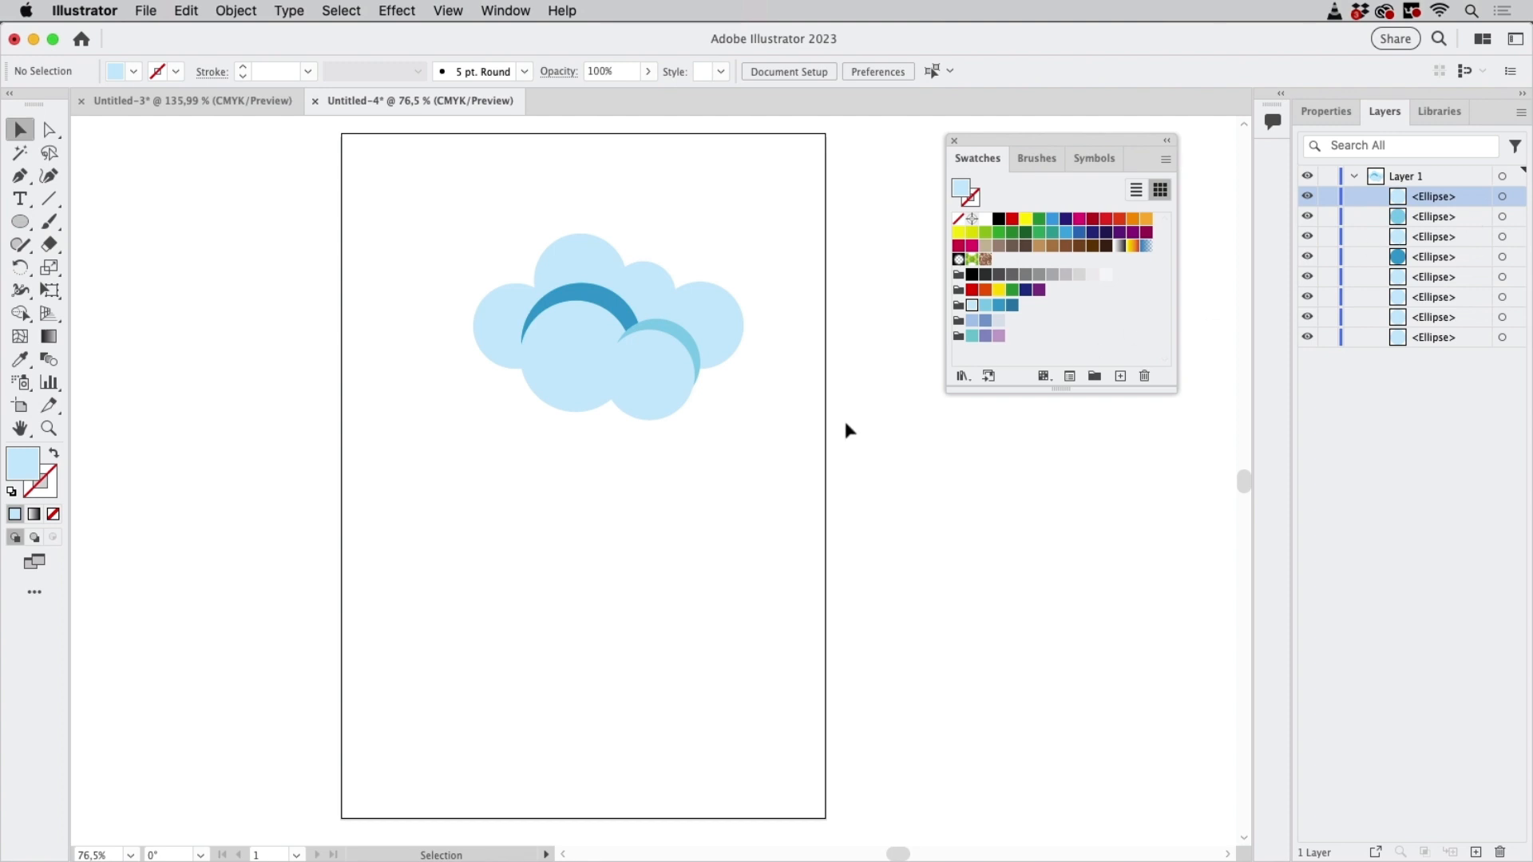
Slightly enlarge the two light-blue circles in front of the dark-blue and medium-blue arcs
click(730, 308)
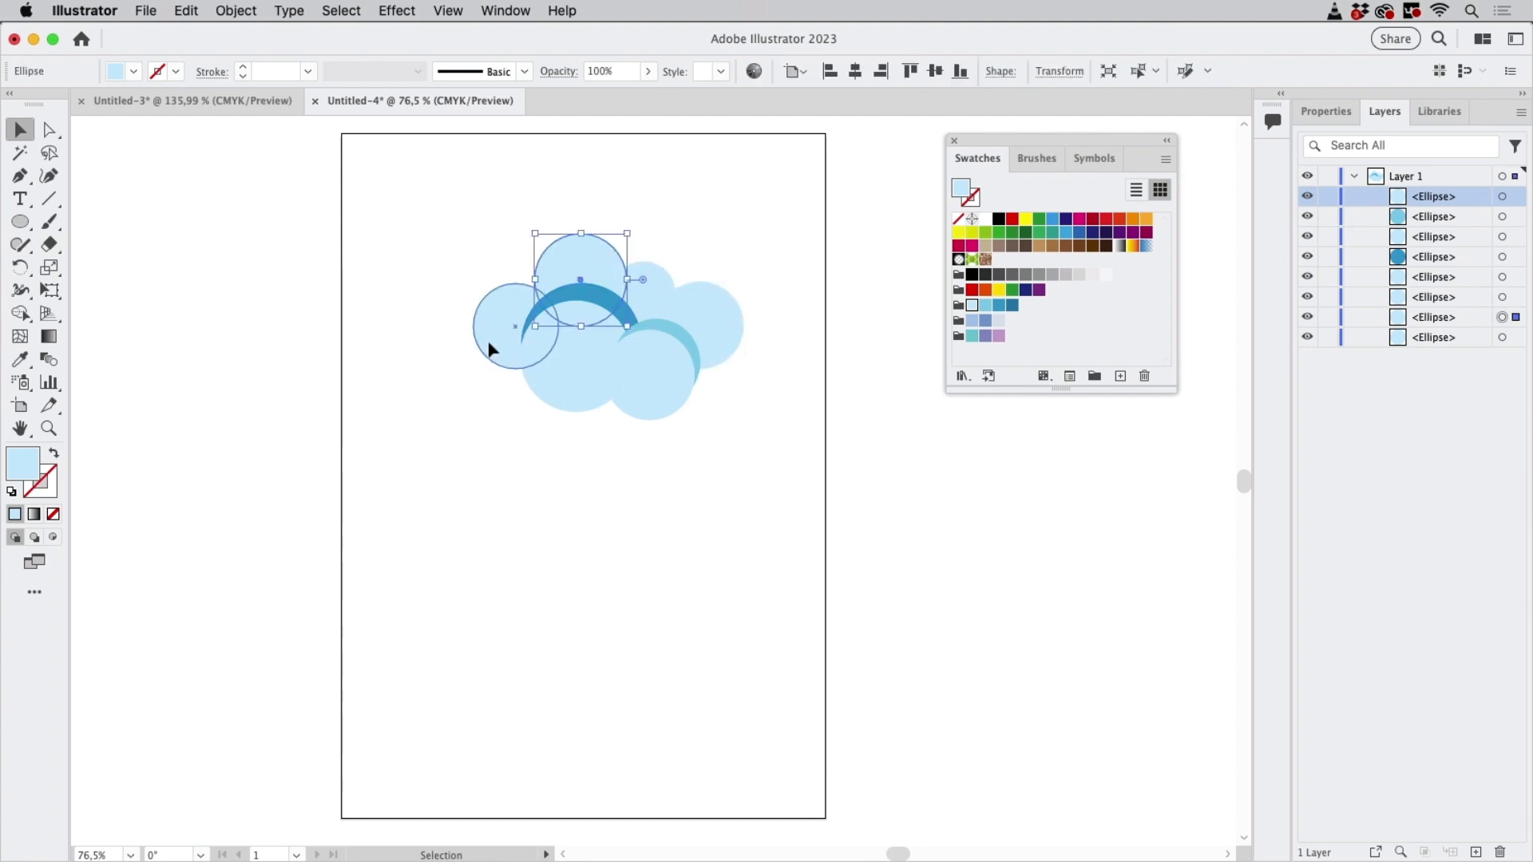
drag(487, 341, 636, 421)
click(787, 389)
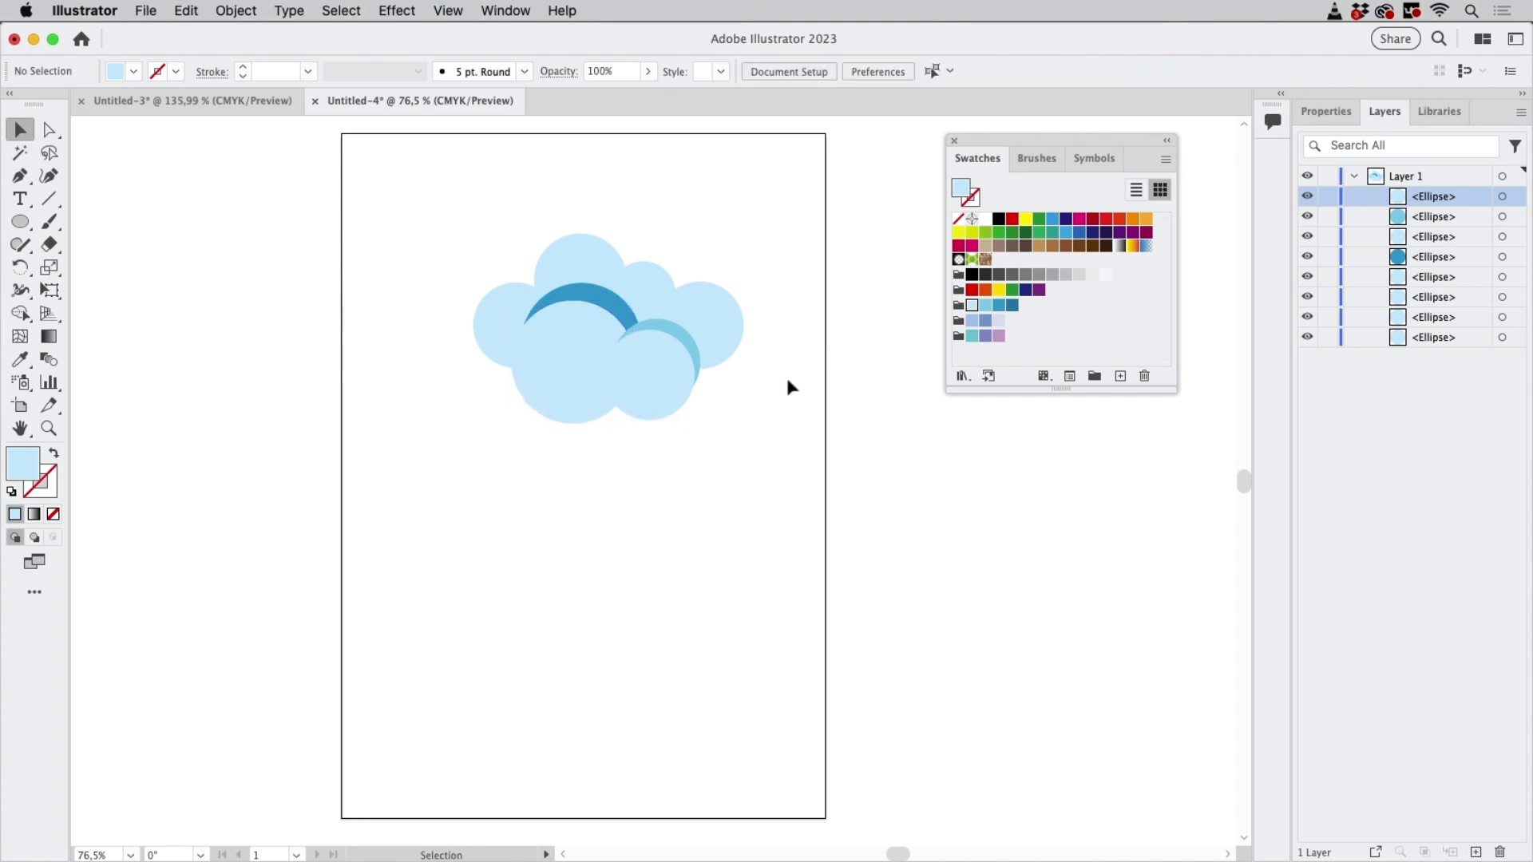
click(653, 400)
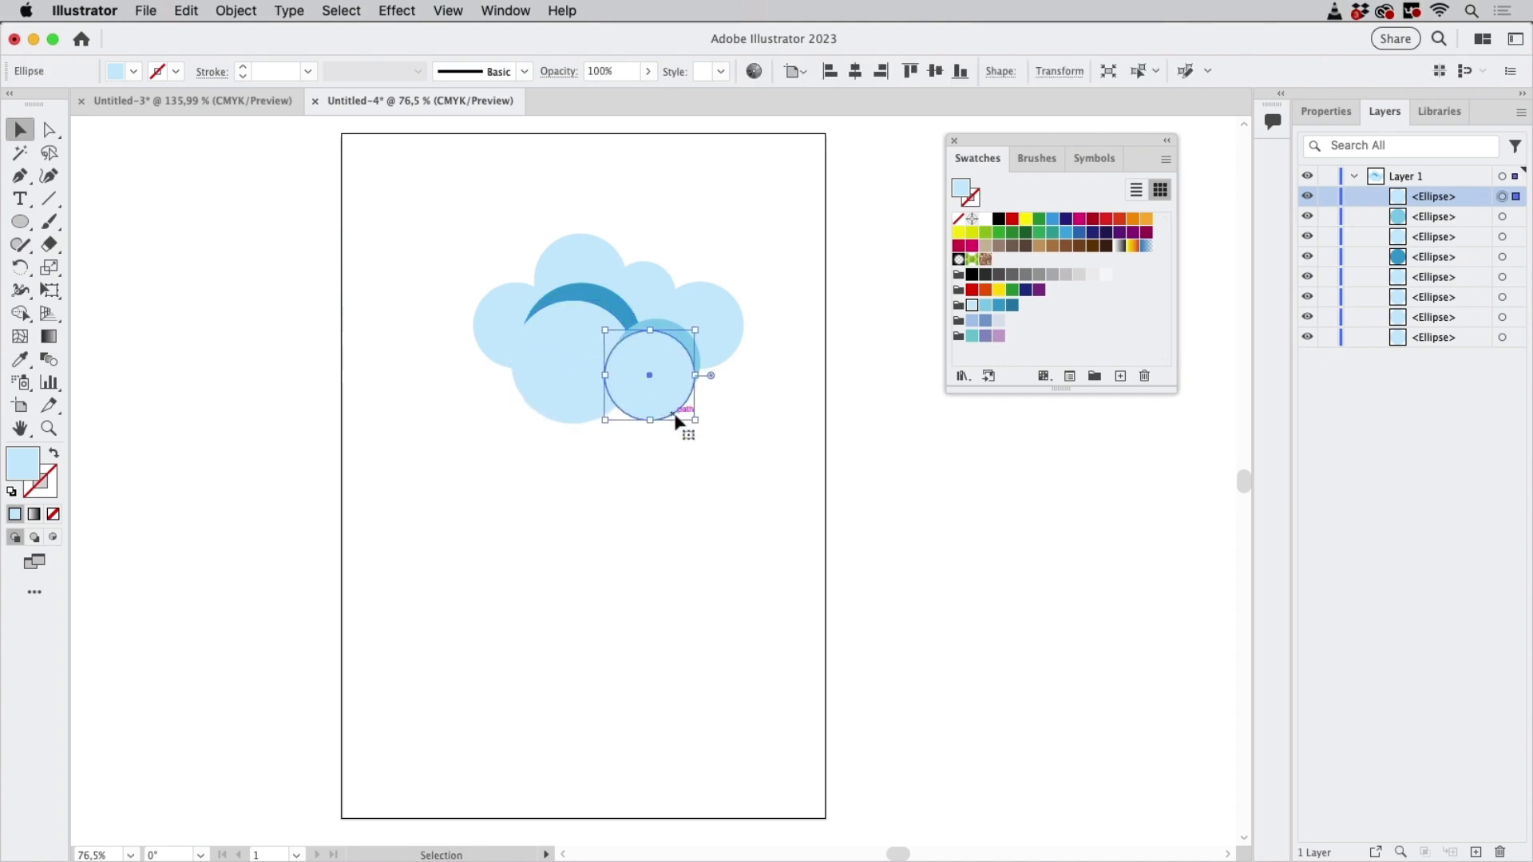
drag(698, 421, 711, 432)
click(768, 399)
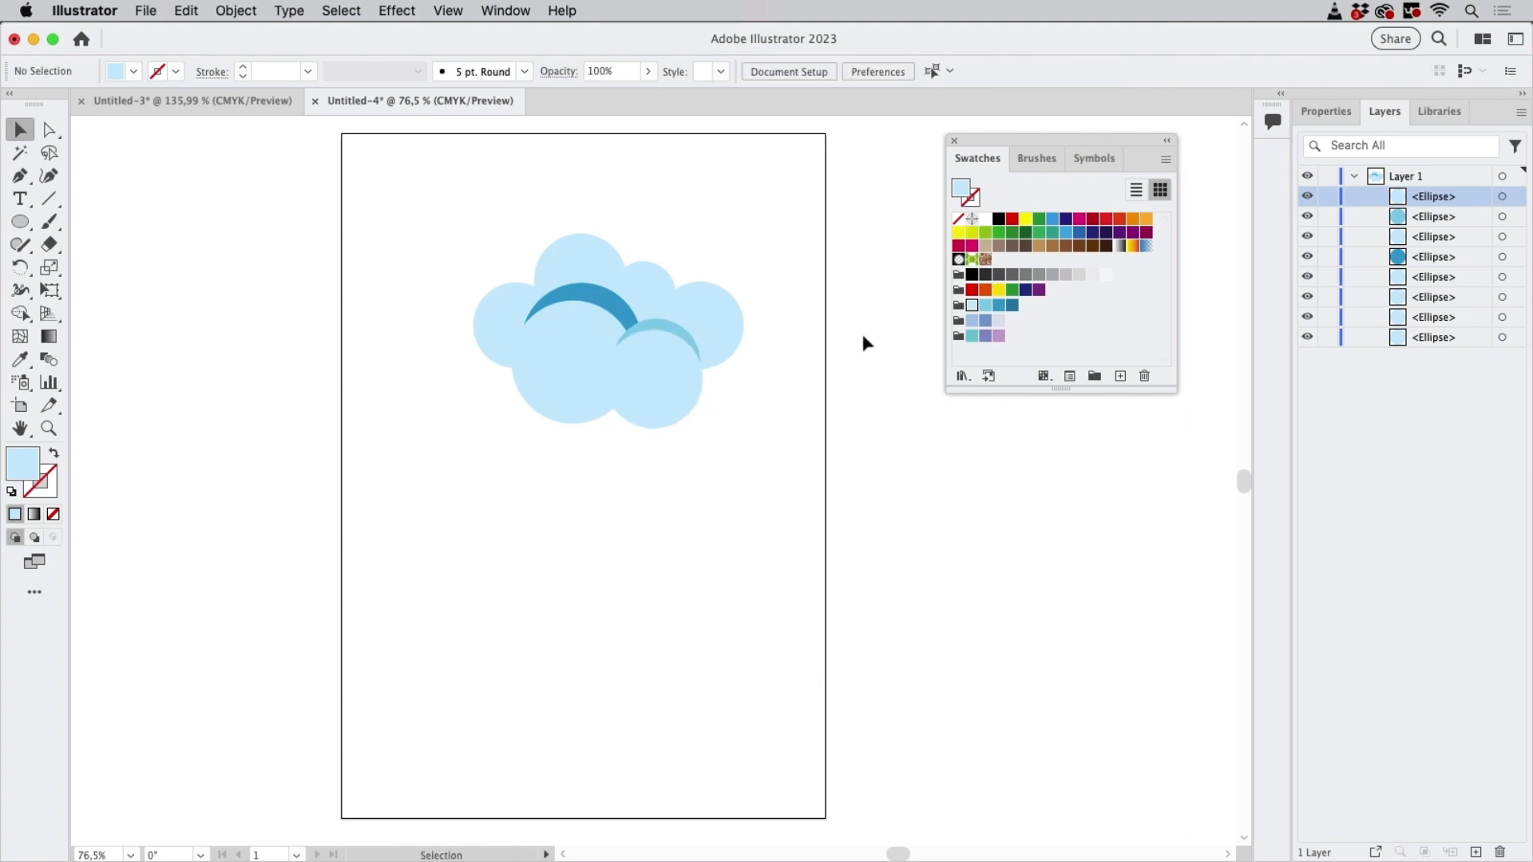
Duplicate the cloud's leftmost circle onto its lower-right edge, place the copy in front, and nudge it slightly outward
drag(501, 327, 769, 404)
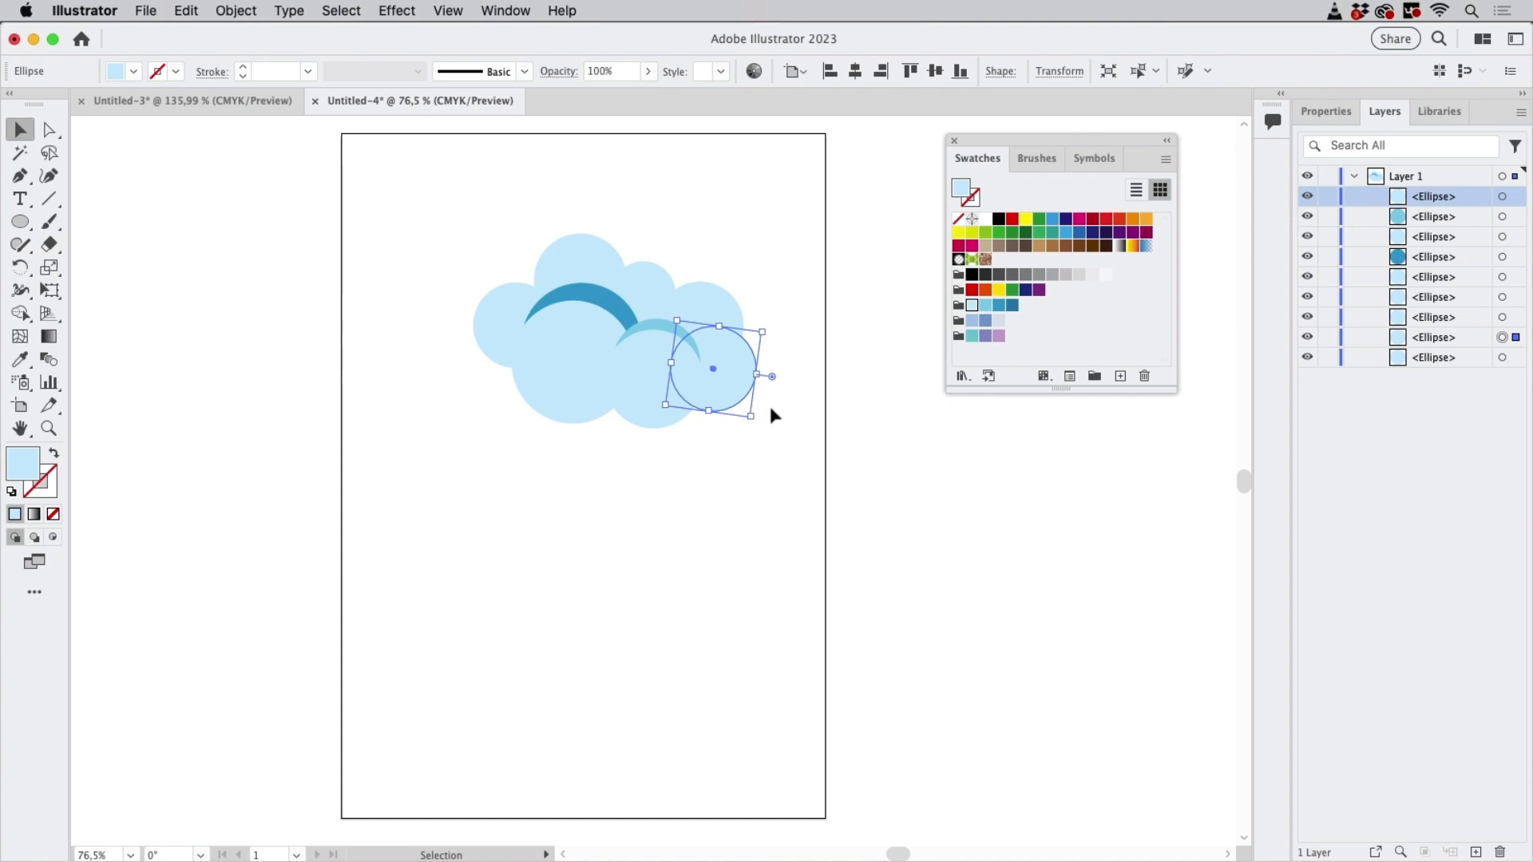
click(768, 402)
key(super+f)
click(814, 431)
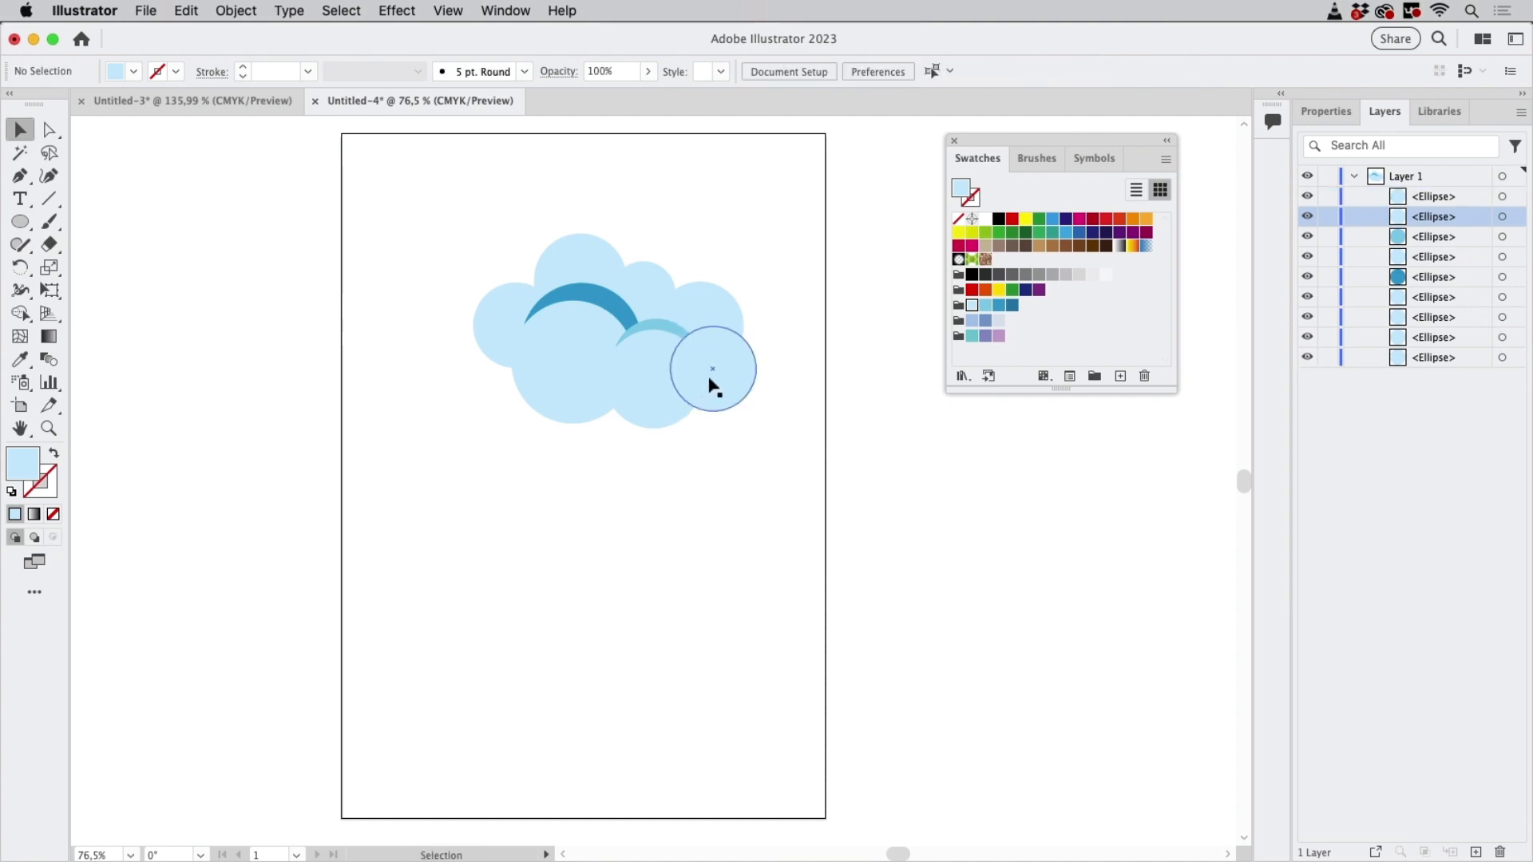
drag(711, 373, 722, 386)
click(760, 260)
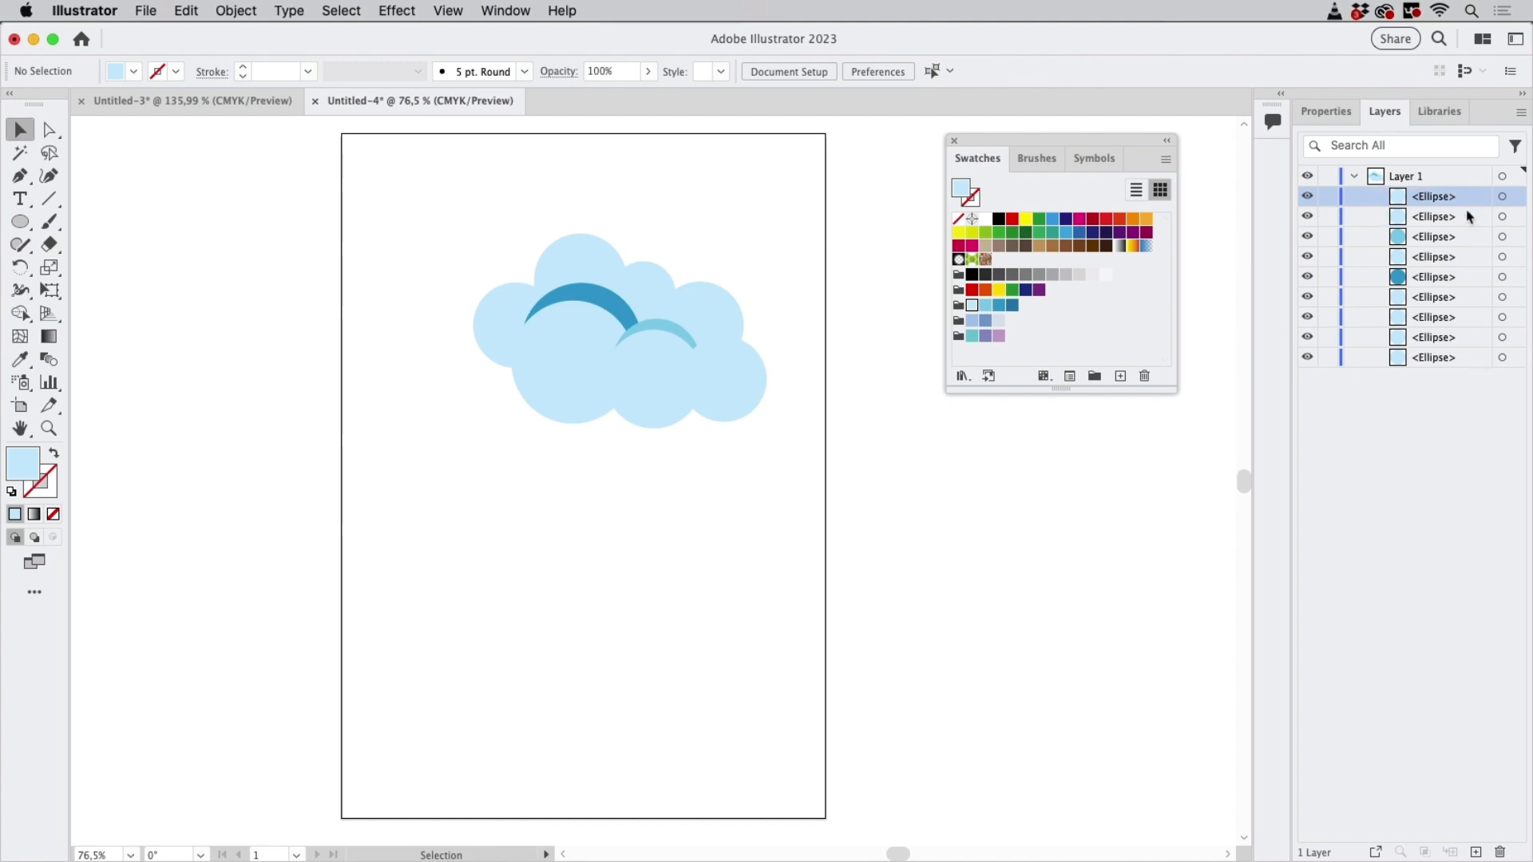
Create a new sublayer inside Layer 1
click(1469, 238)
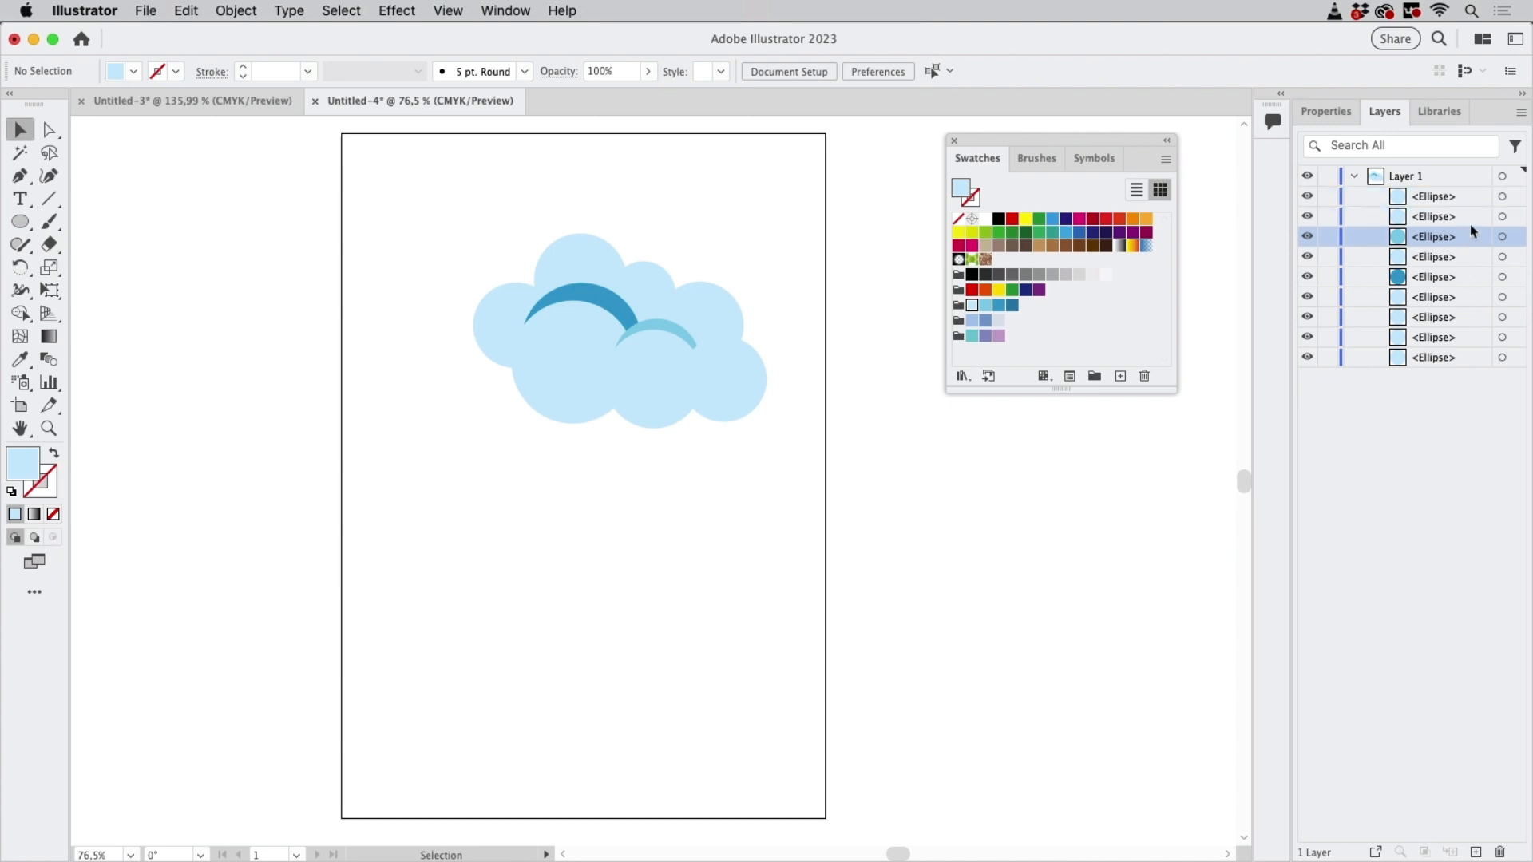
click(1454, 178)
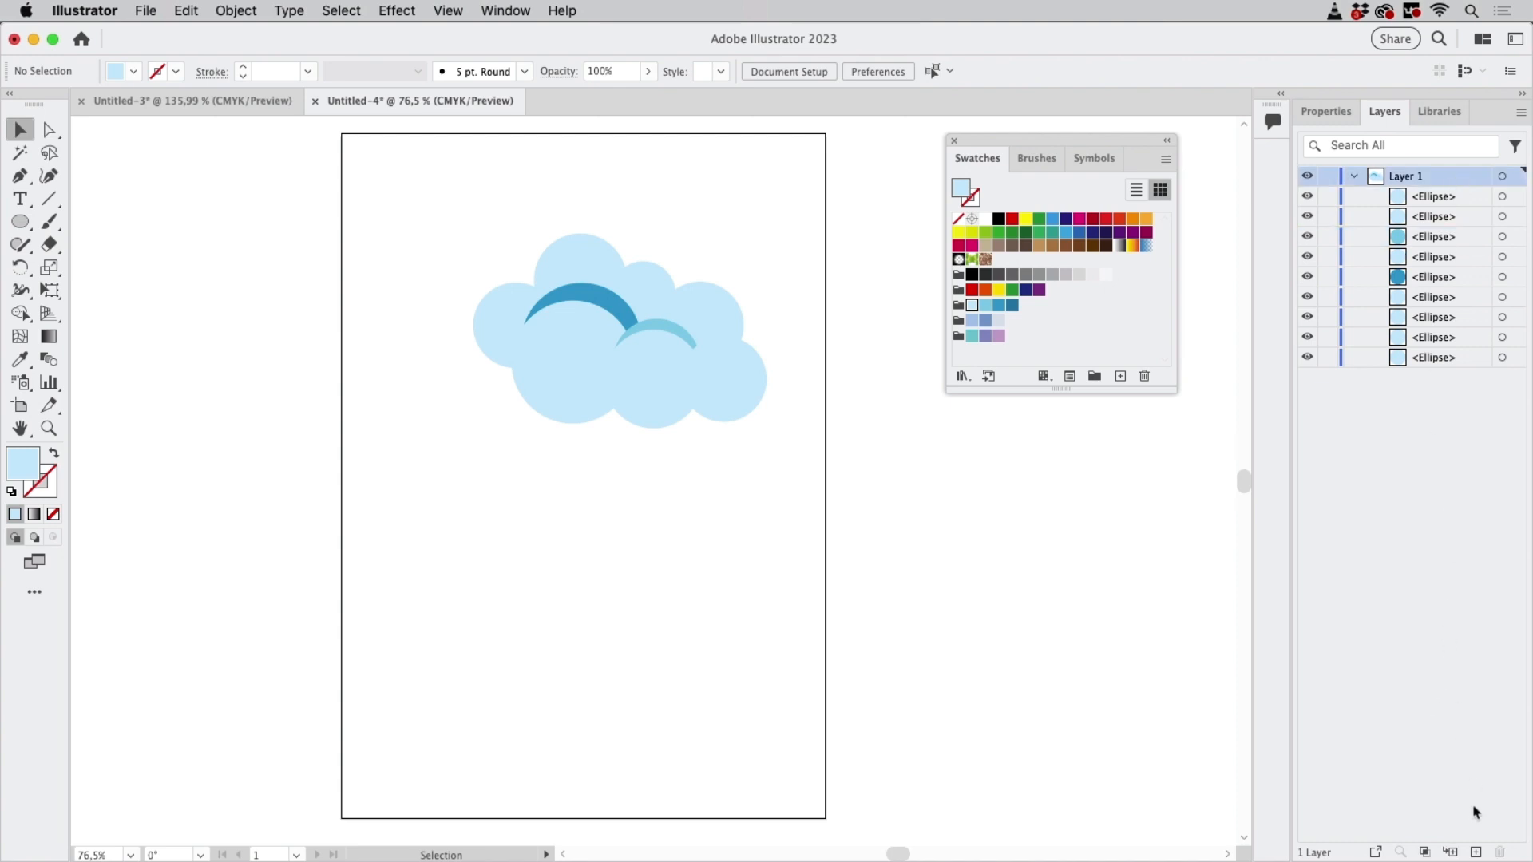
click(1451, 853)
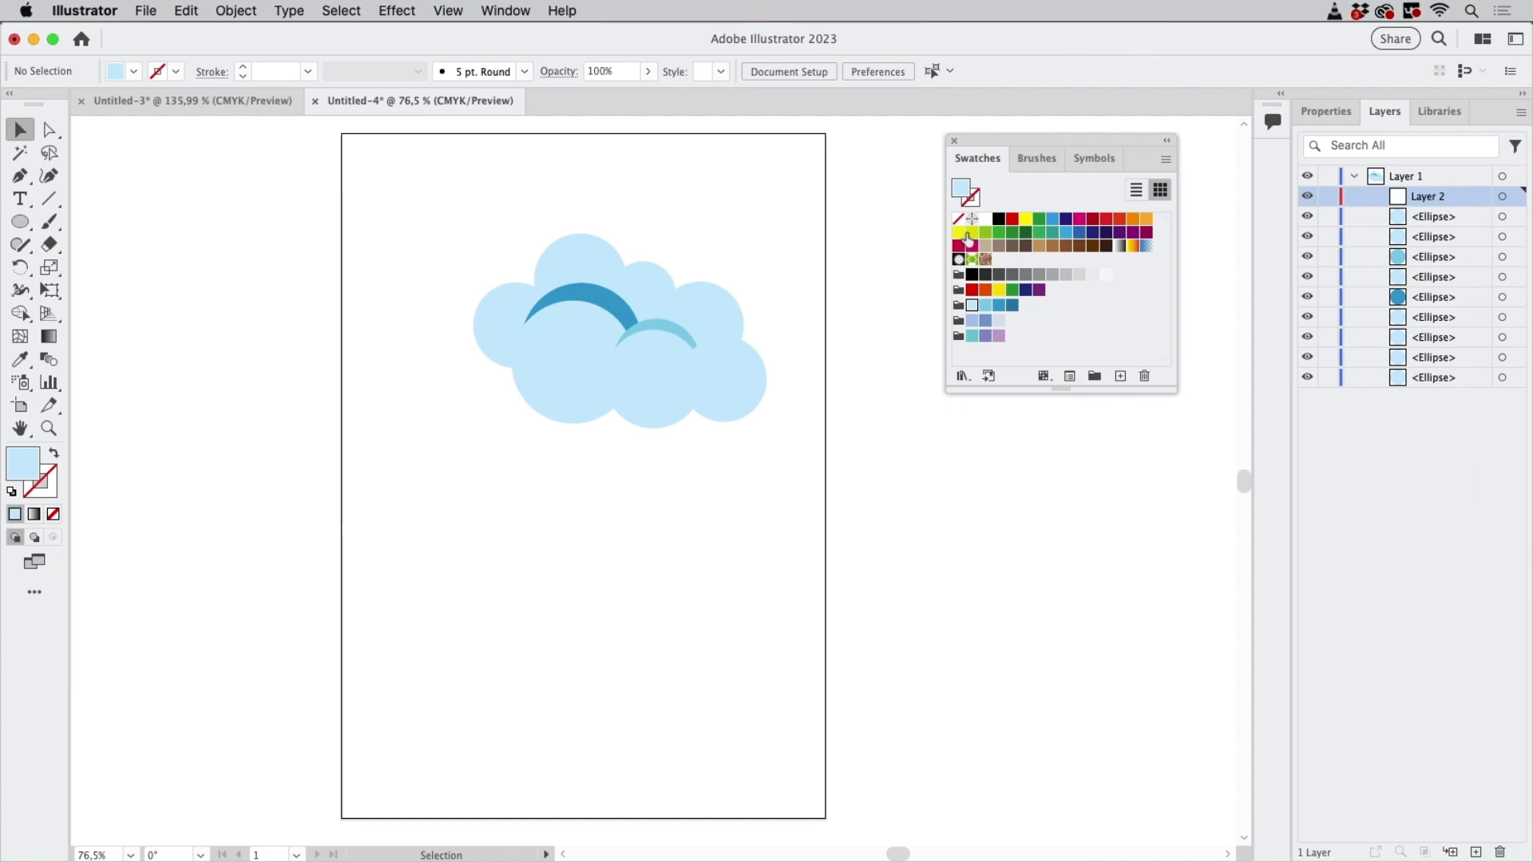
Draw three overlapping light-blue circles below the cloud in the new sublayer and expand the sublayer's contents
click(20, 222)
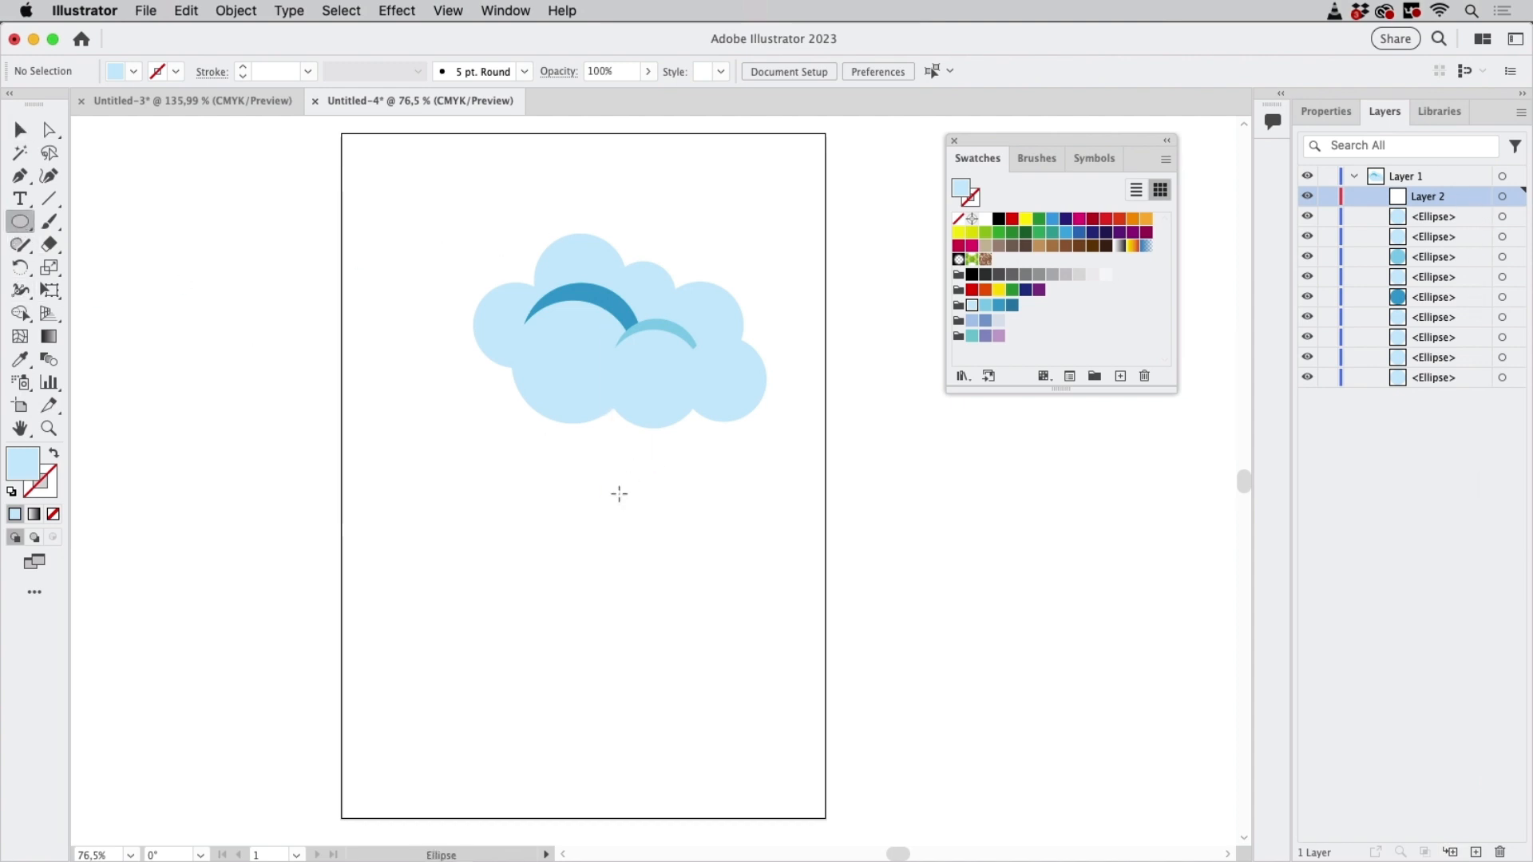
mouse_move(621, 494)
mouse_down()
mouse_move(725, 597)
mouse_move(636, 530)
mouse_move(454, 536)
mouse_up()
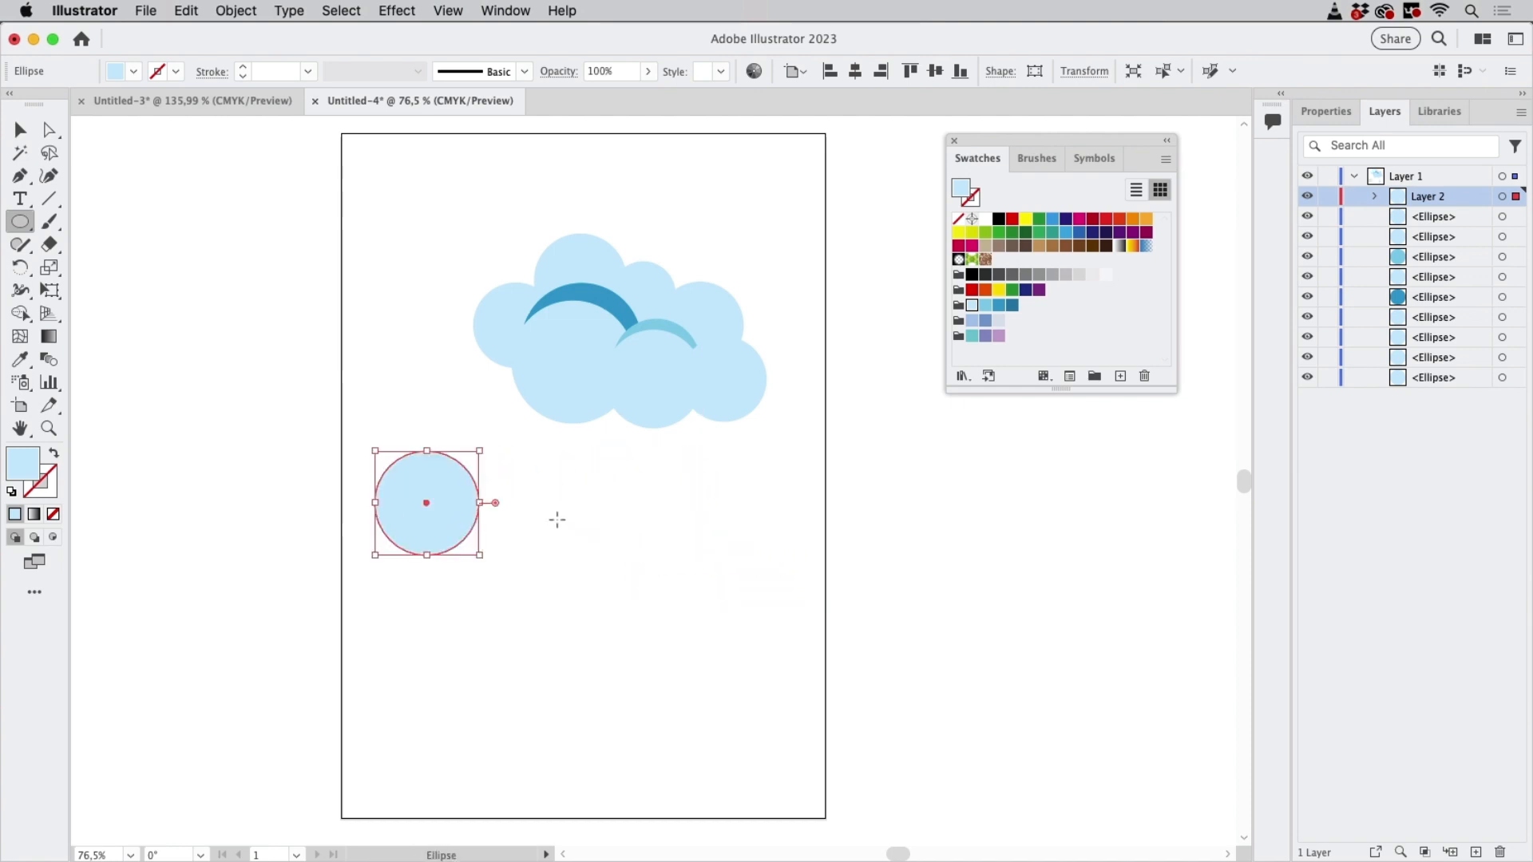
mouse_move(555, 520)
mouse_down()
mouse_move(667, 612)
mouse_move(552, 564)
mouse_move(691, 633)
mouse_move(597, 534)
mouse_up()
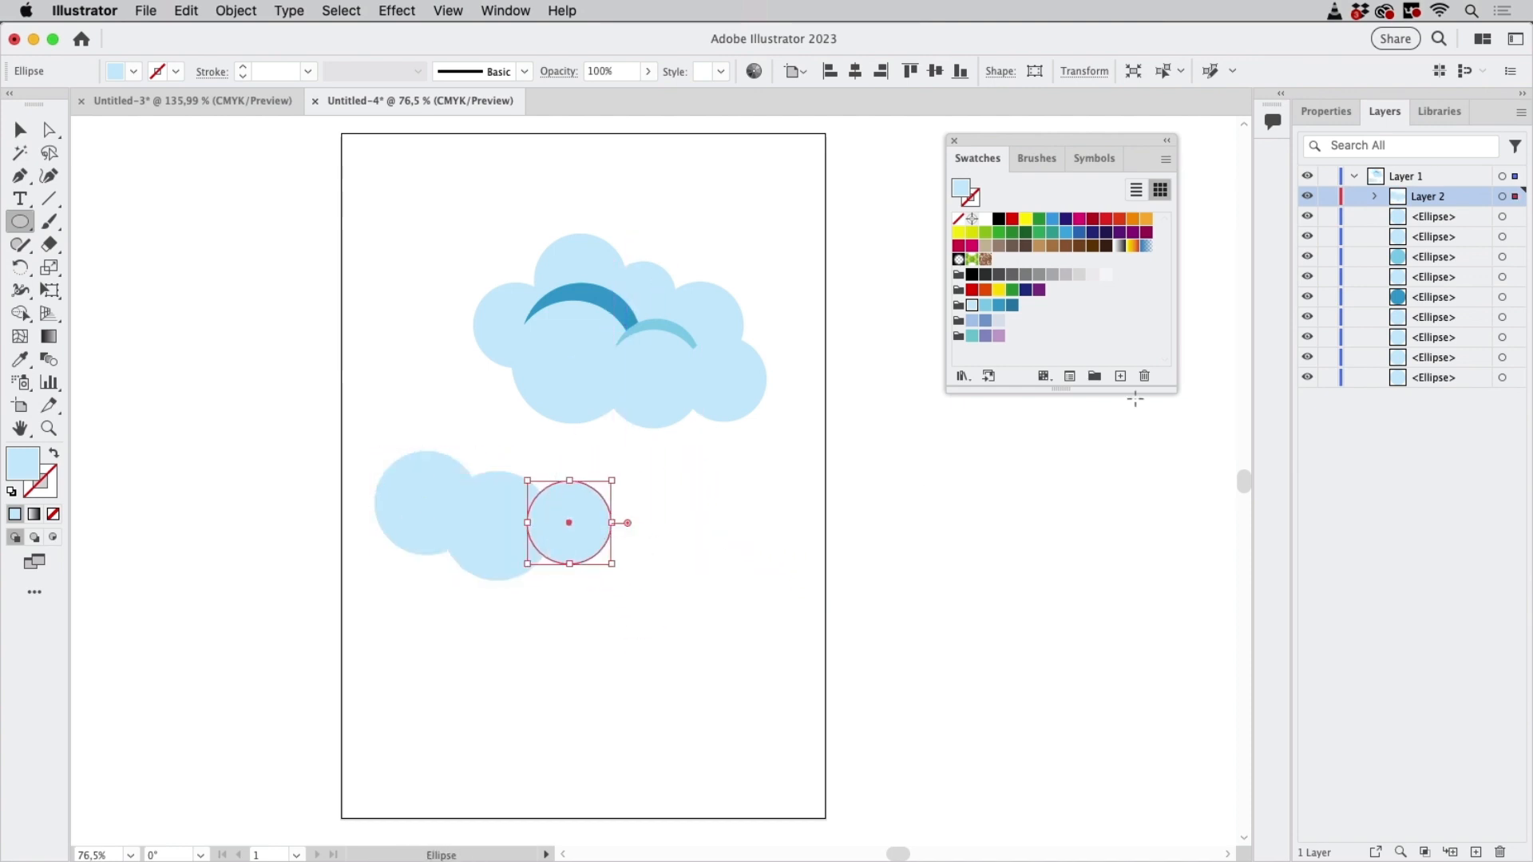
click(1374, 196)
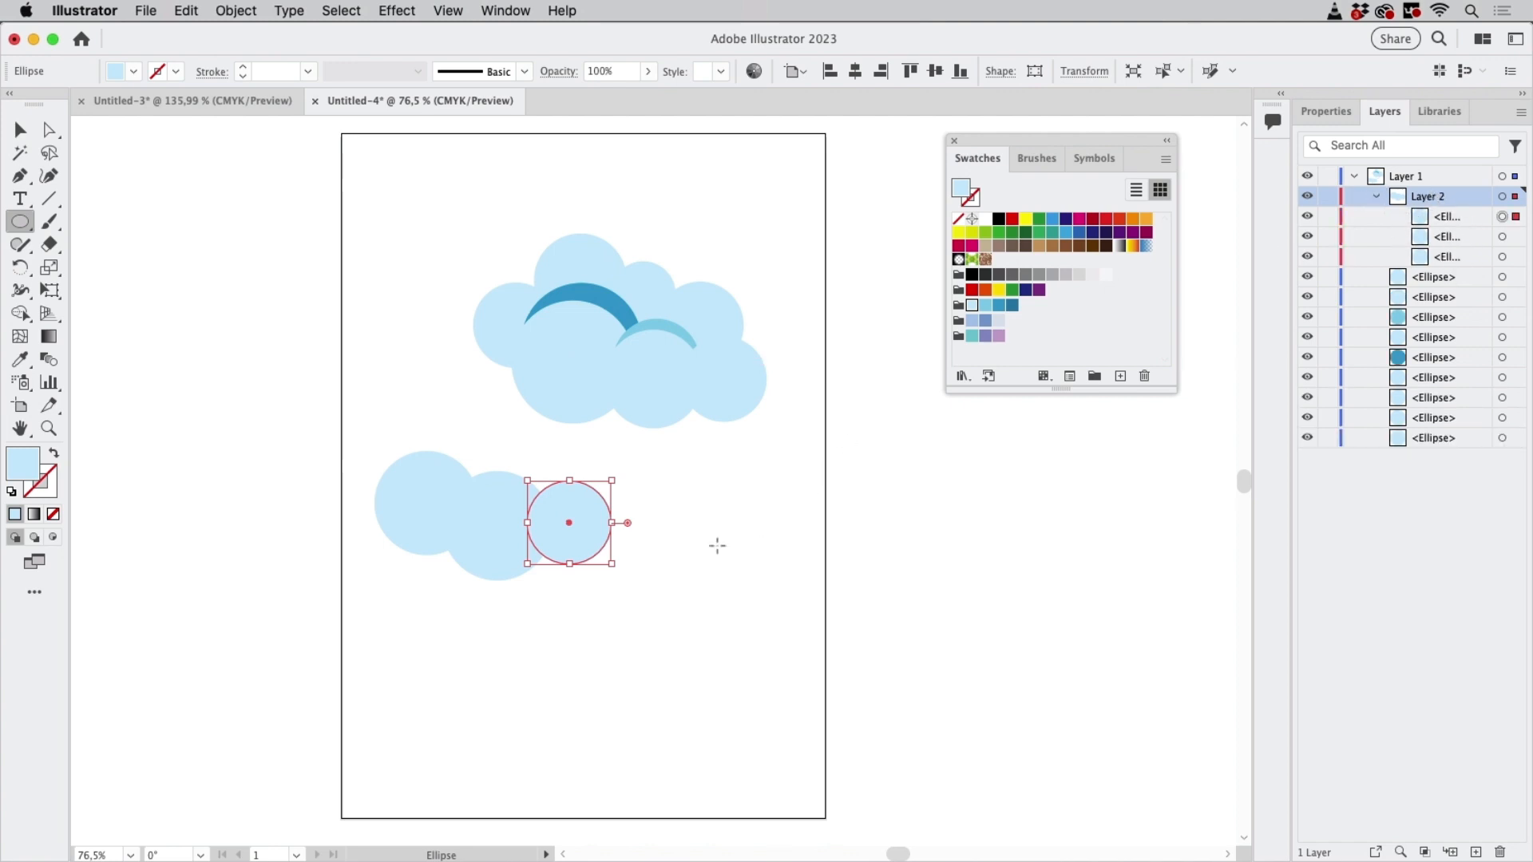
Nudge the rightmost circle of the lower cloud slightly upward and clear the selection
key(v)
click(564, 472)
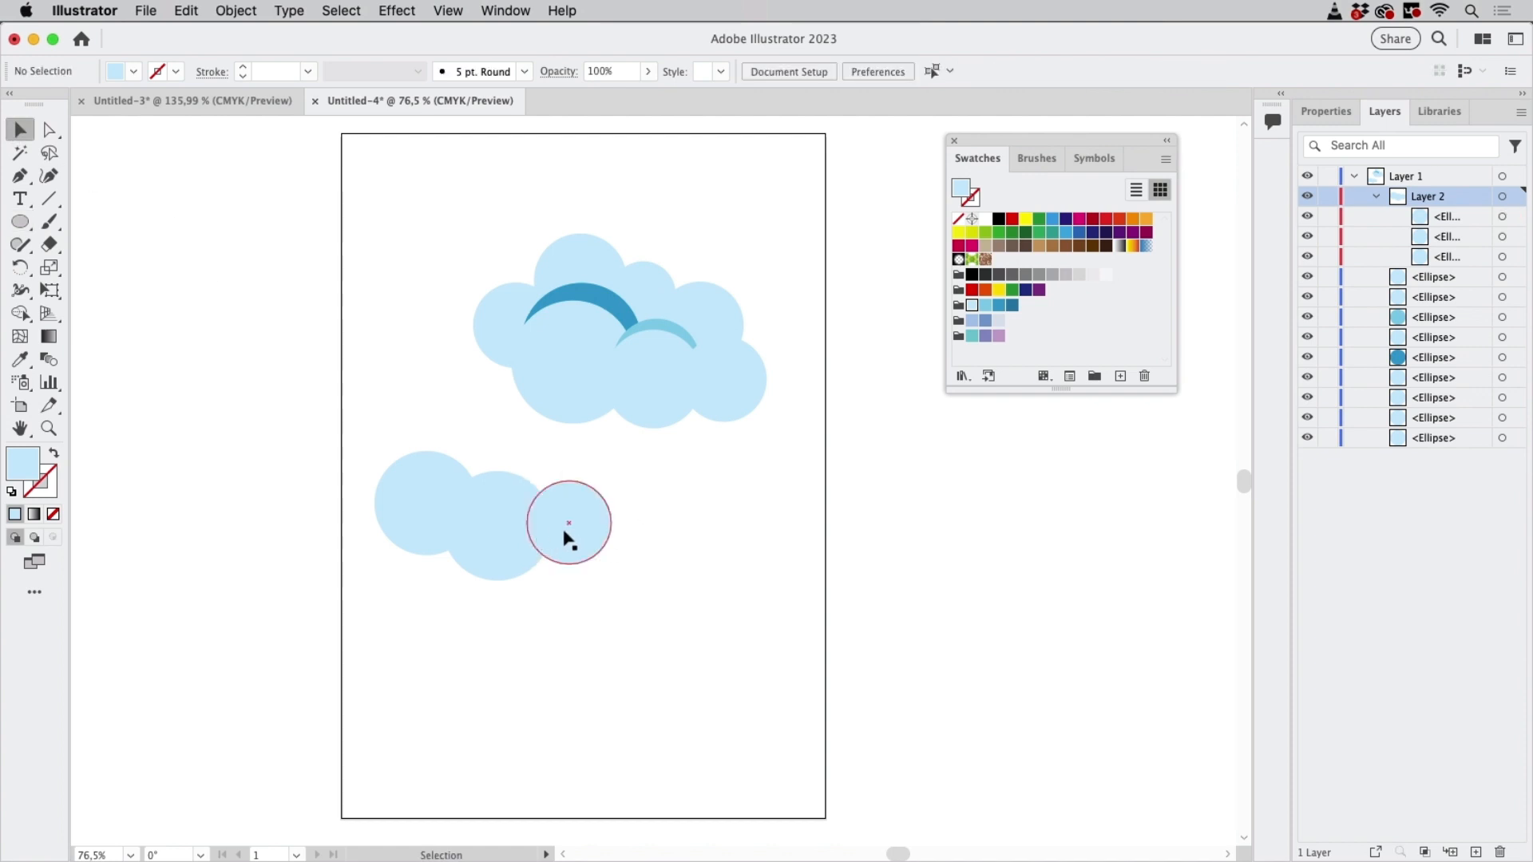
mouse_move(564, 534)
mouse_down()
mouse_move(588, 524)
mouse_move(562, 531)
mouse_up()
click(698, 554)
Go through the three ellipse entries inside the Layer 2 sublayer one by one
click(1480, 219)
click(1476, 237)
click(1472, 256)
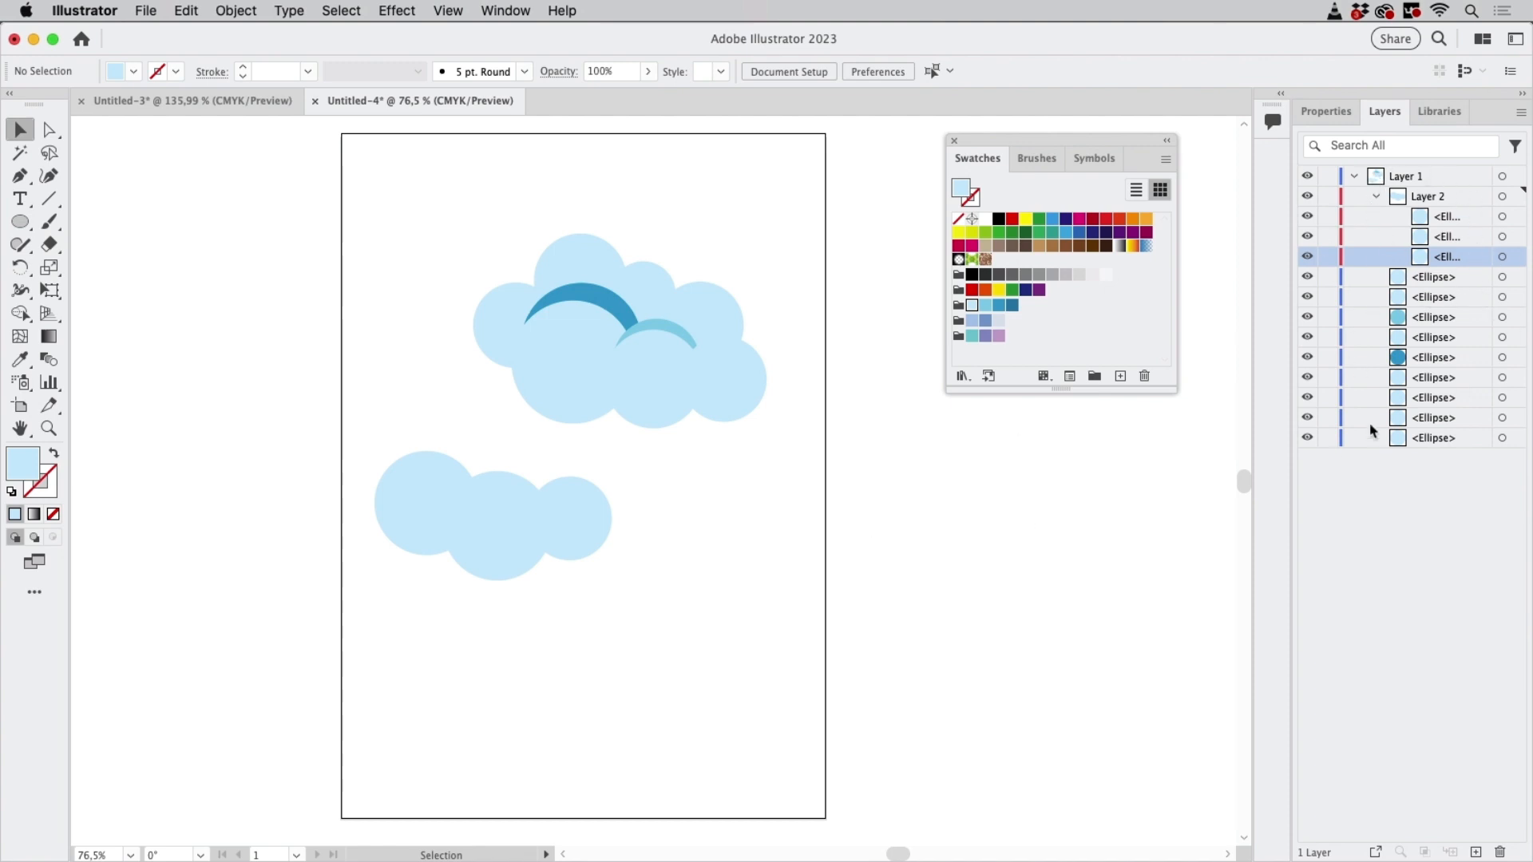
Set the layer list's options to Show Layers Only so individual objects are hidden from it
click(1522, 114)
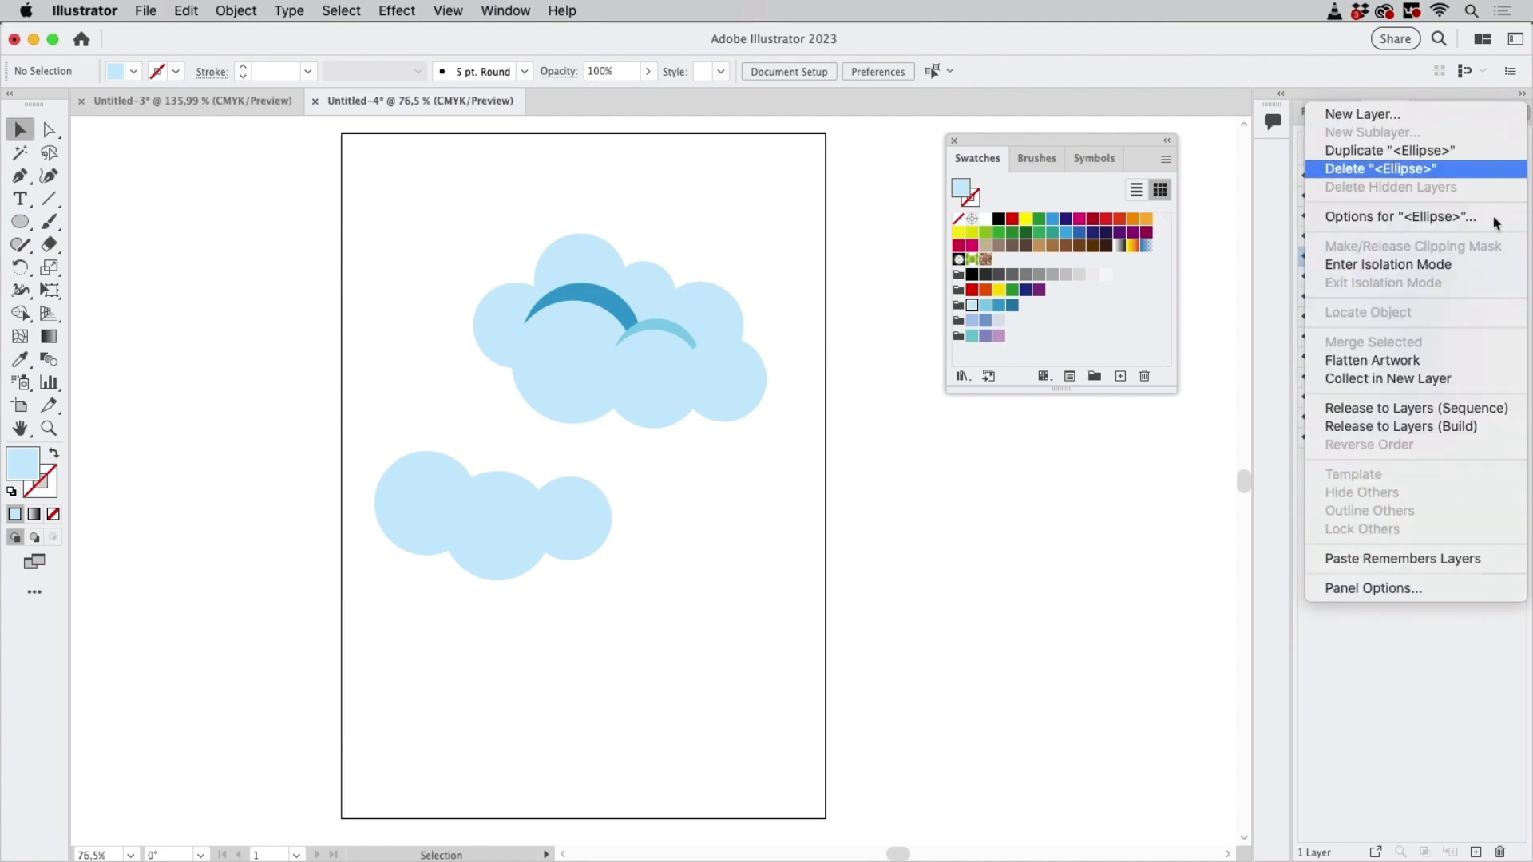
click(1416, 597)
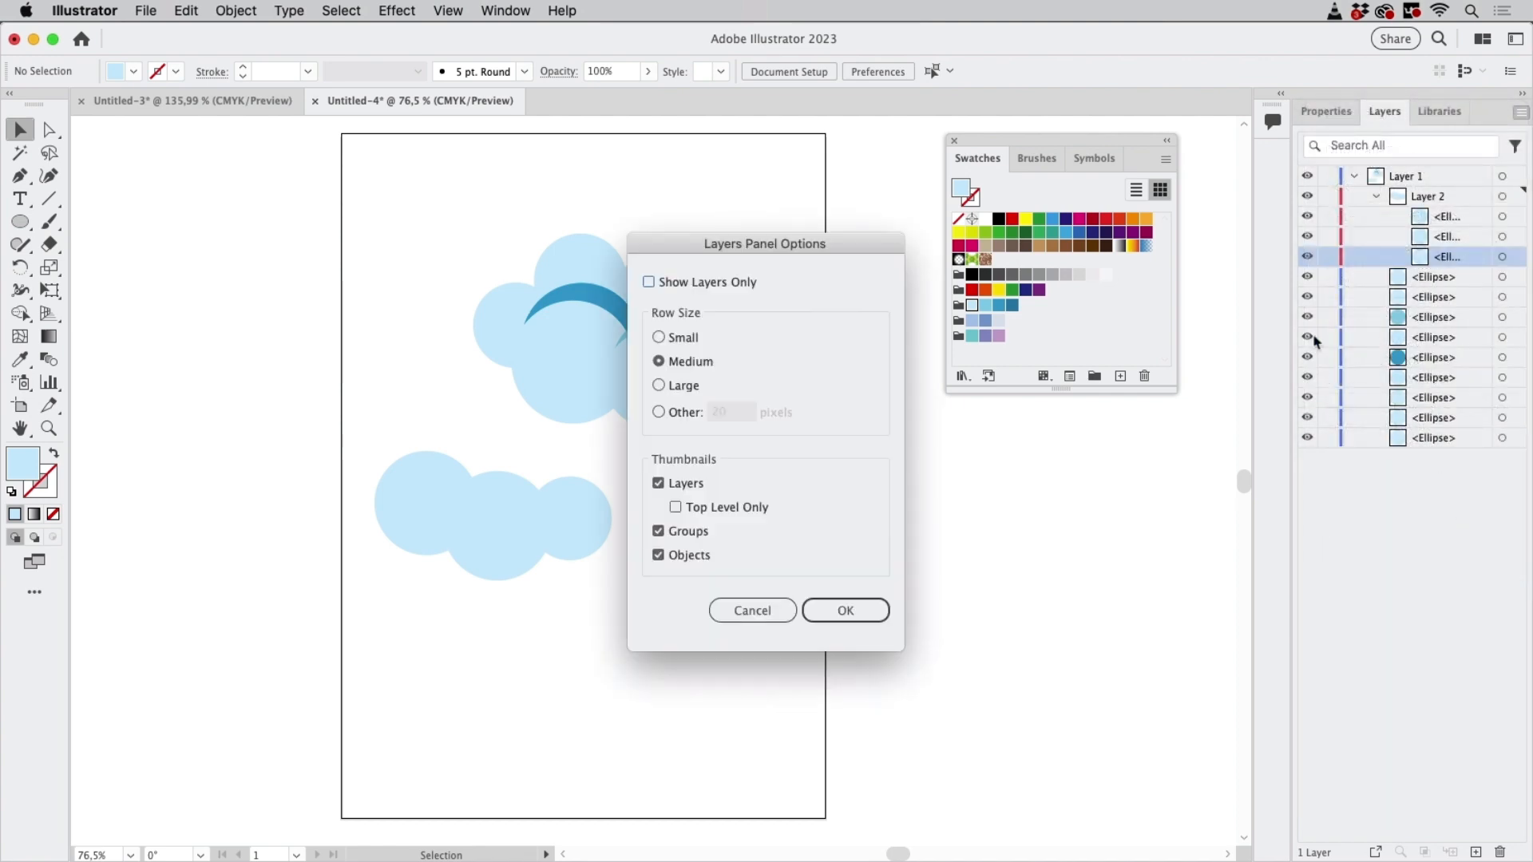
click(649, 282)
click(846, 615)
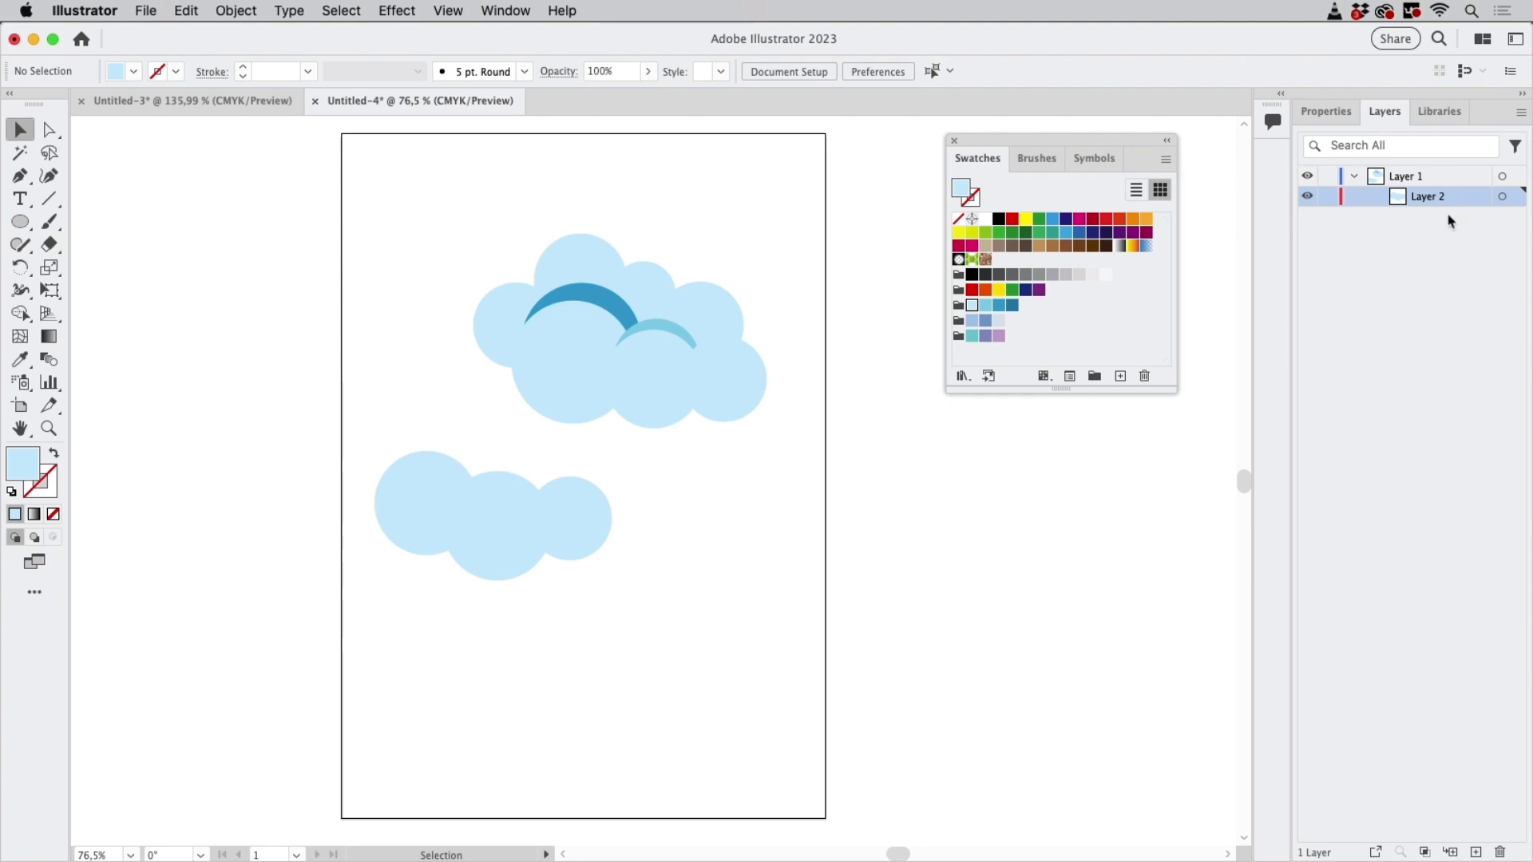
Select several individual circles of the upper cloud in turn to check how they appear in the layers-only list
click(702, 400)
click(519, 345)
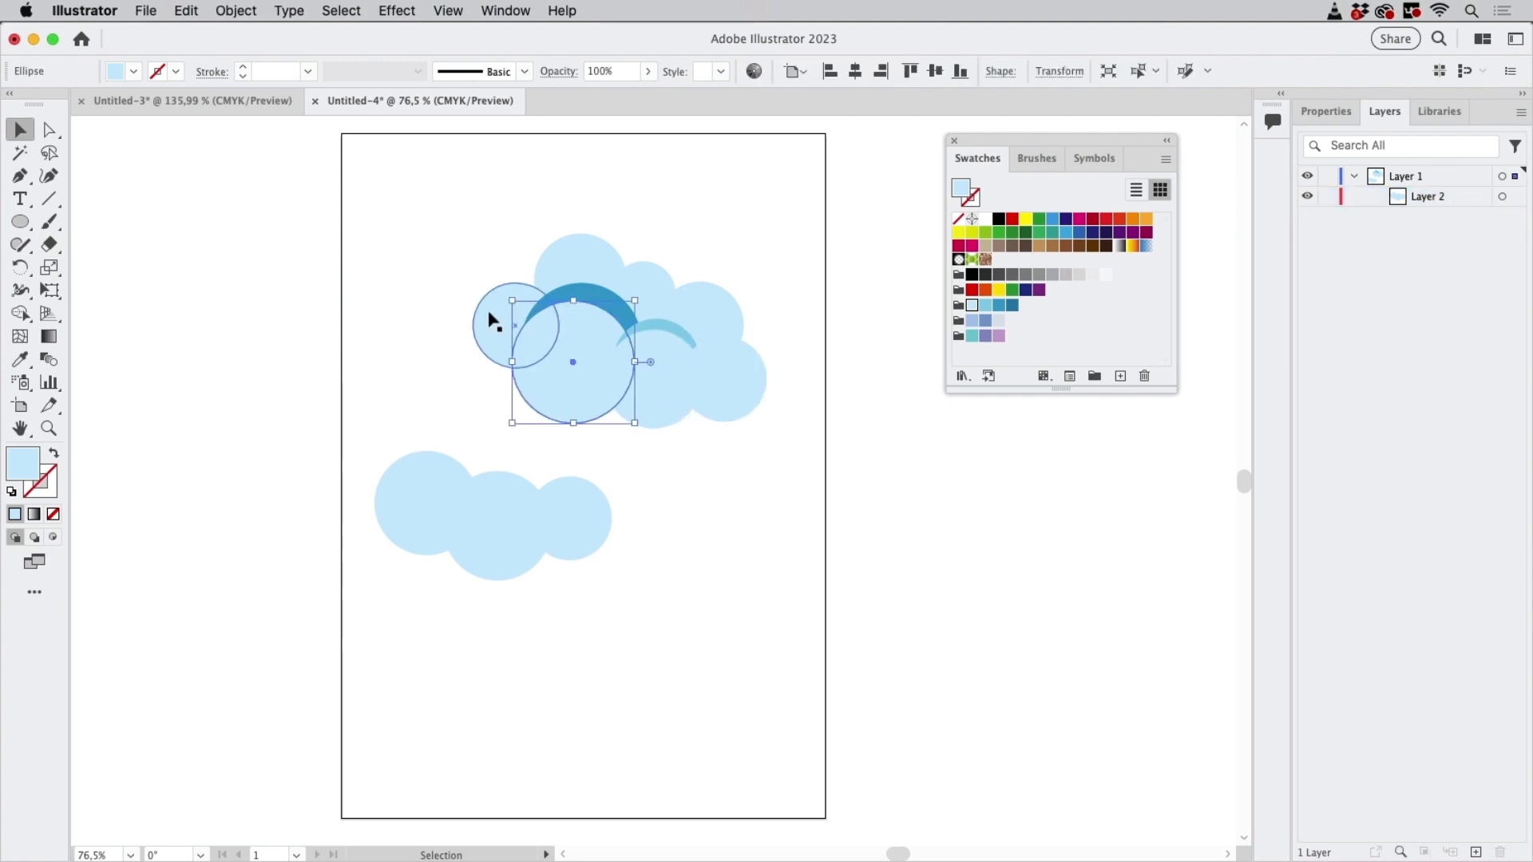
click(574, 262)
click(725, 308)
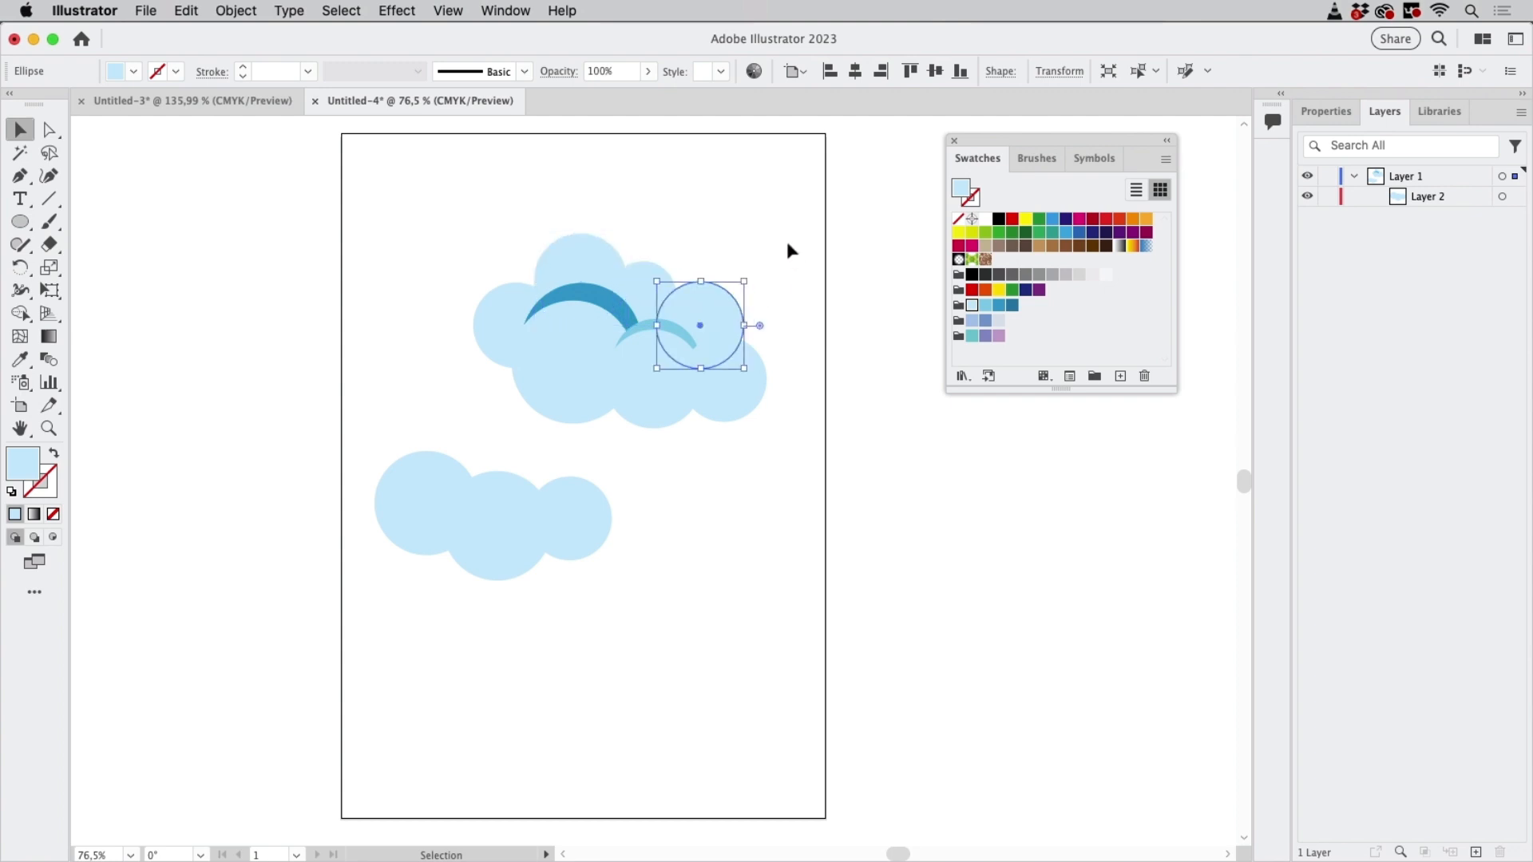
click(789, 240)
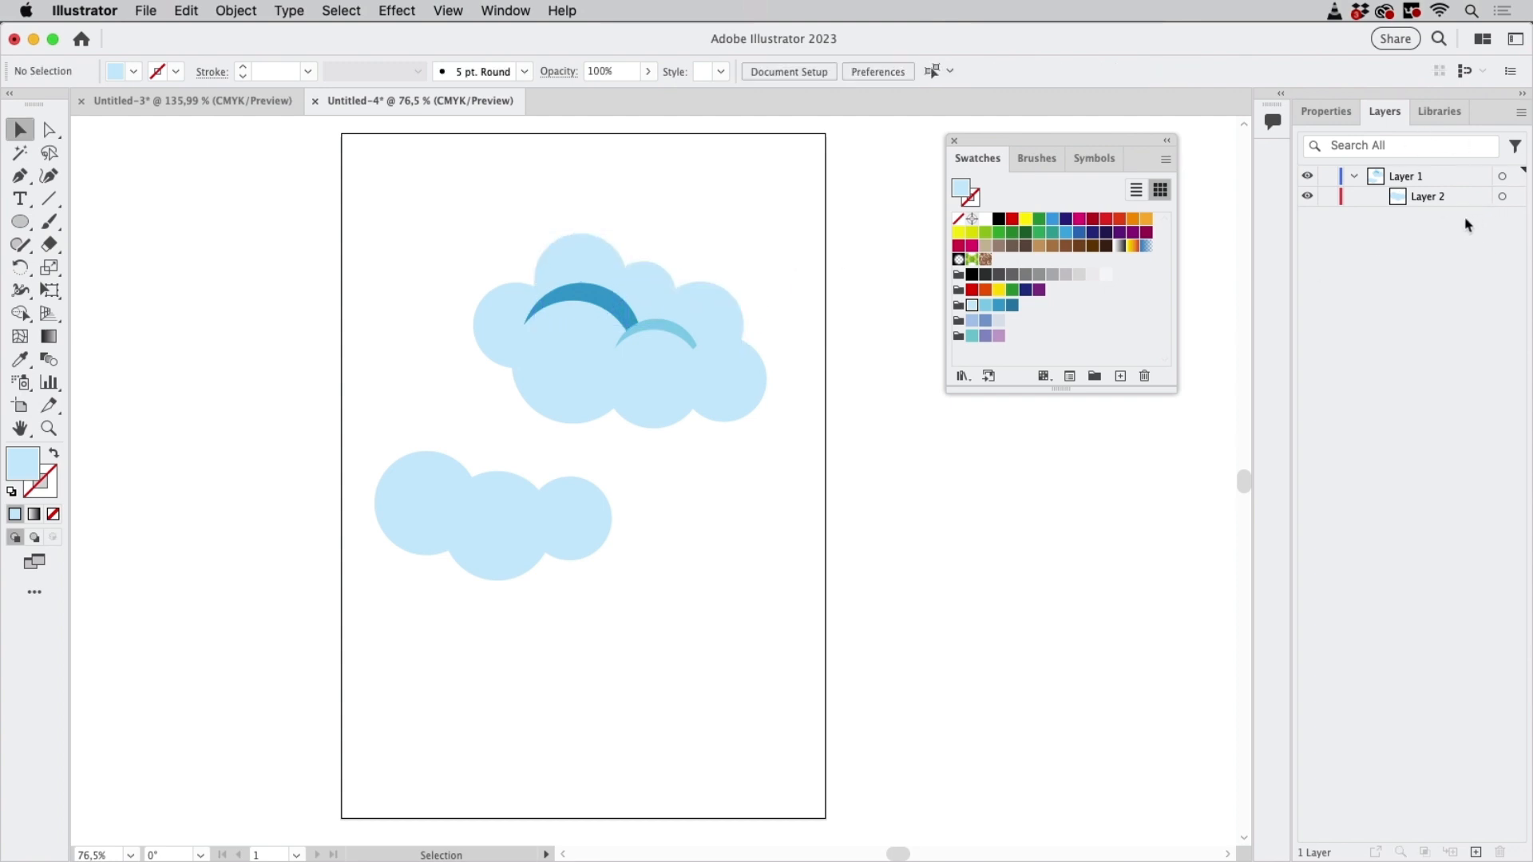
Turn off Show Layers Only so the layer list includes individual objects again
click(1521, 113)
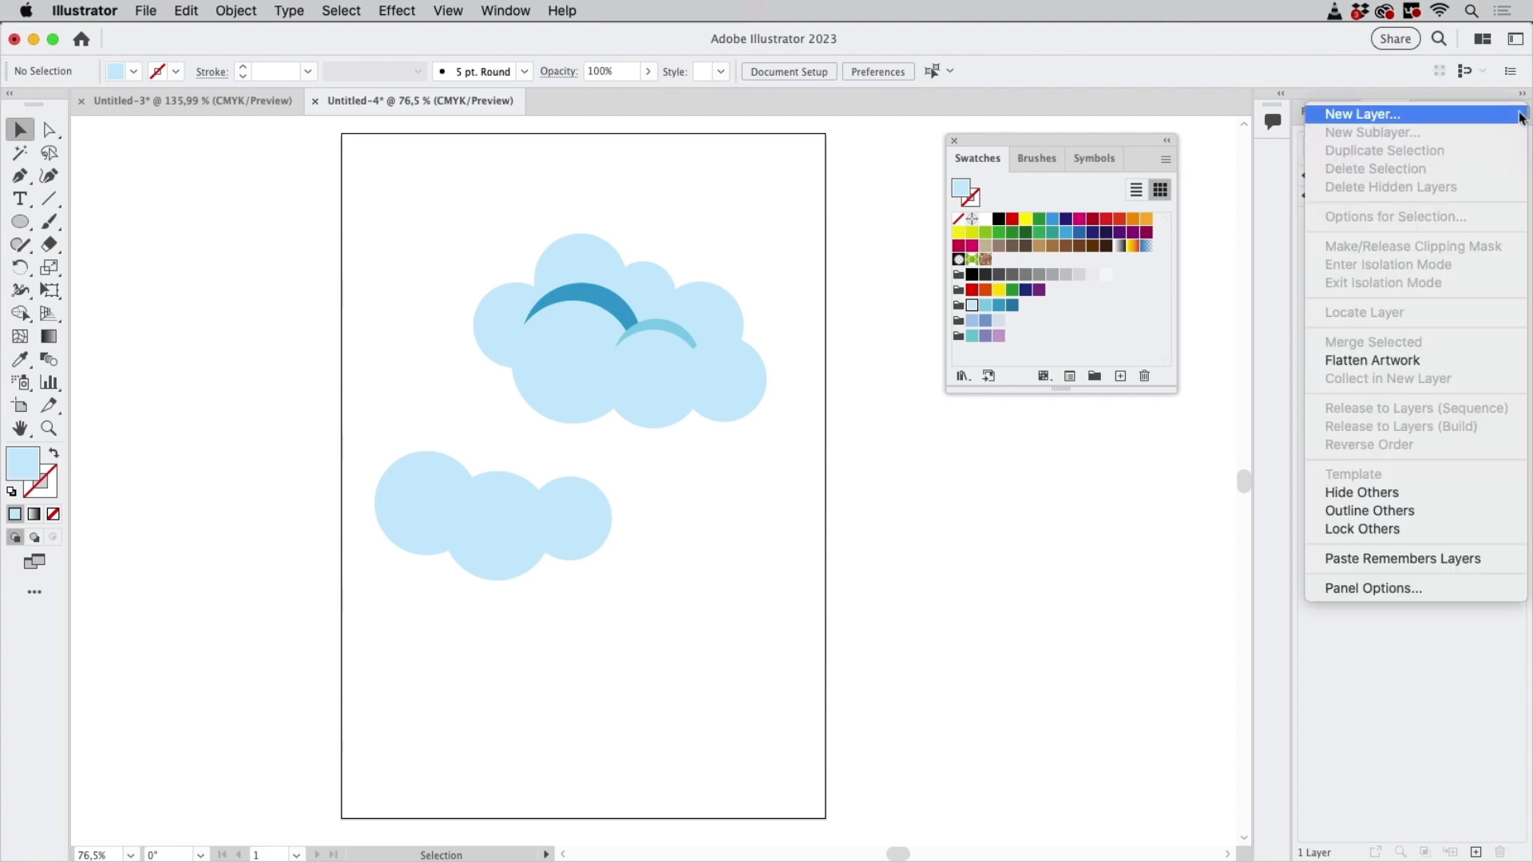
click(1424, 591)
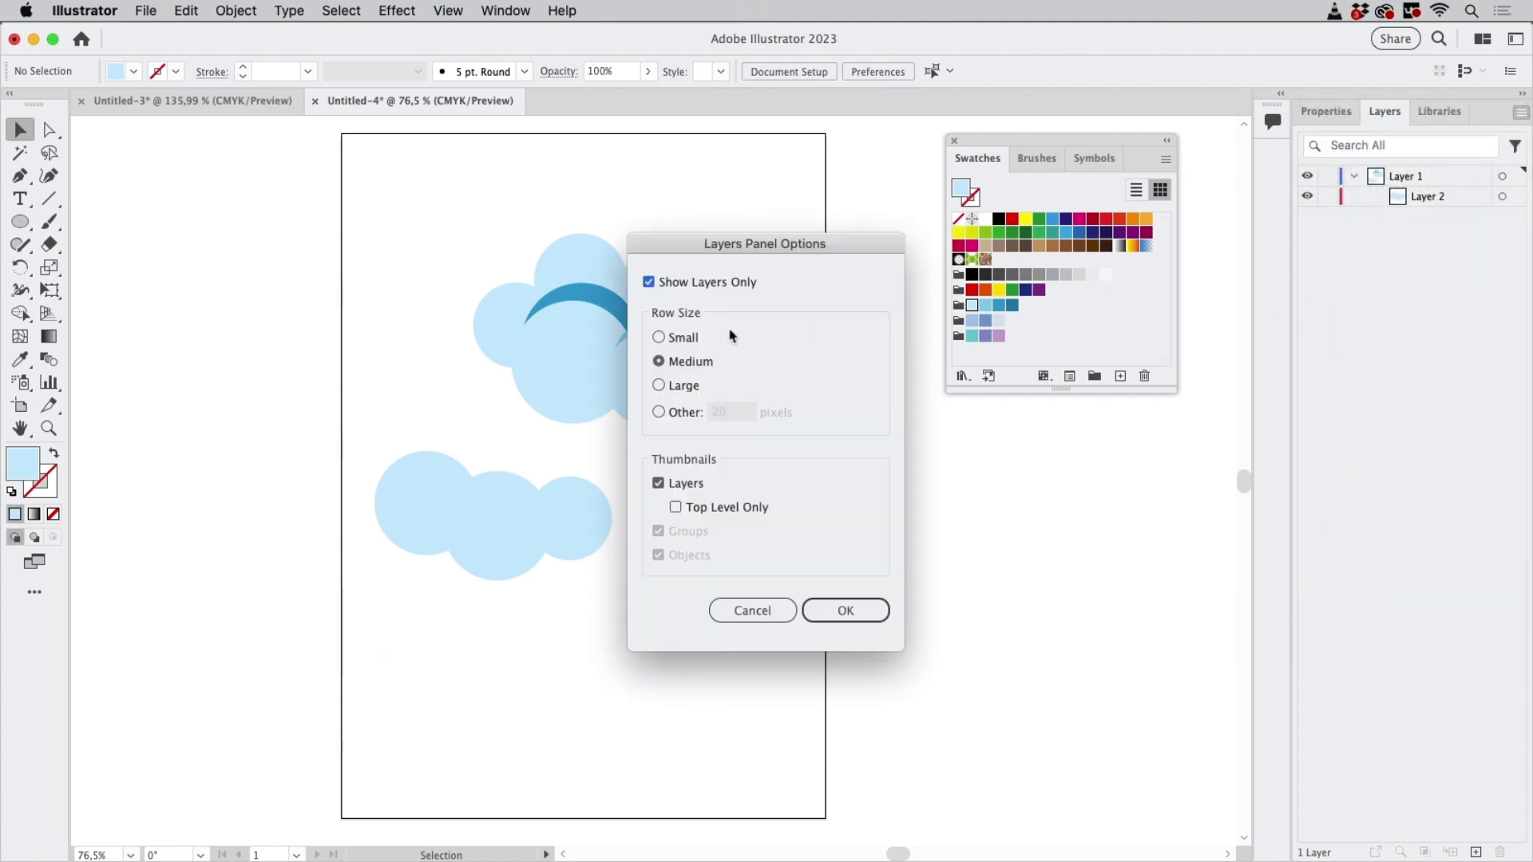
click(719, 285)
click(853, 617)
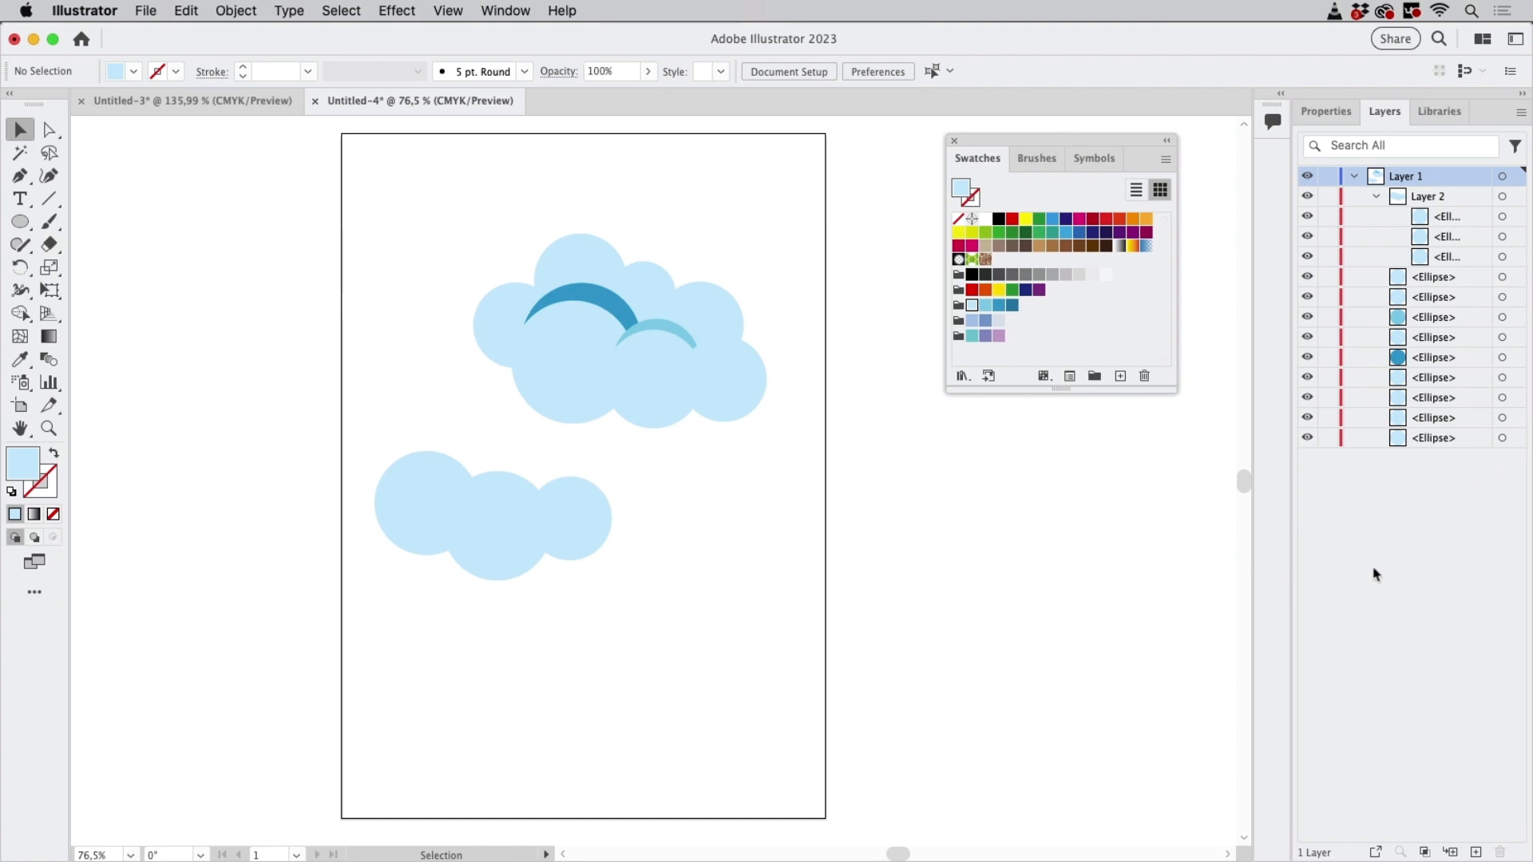
Flatten the artwork into Layer 1
click(1521, 115)
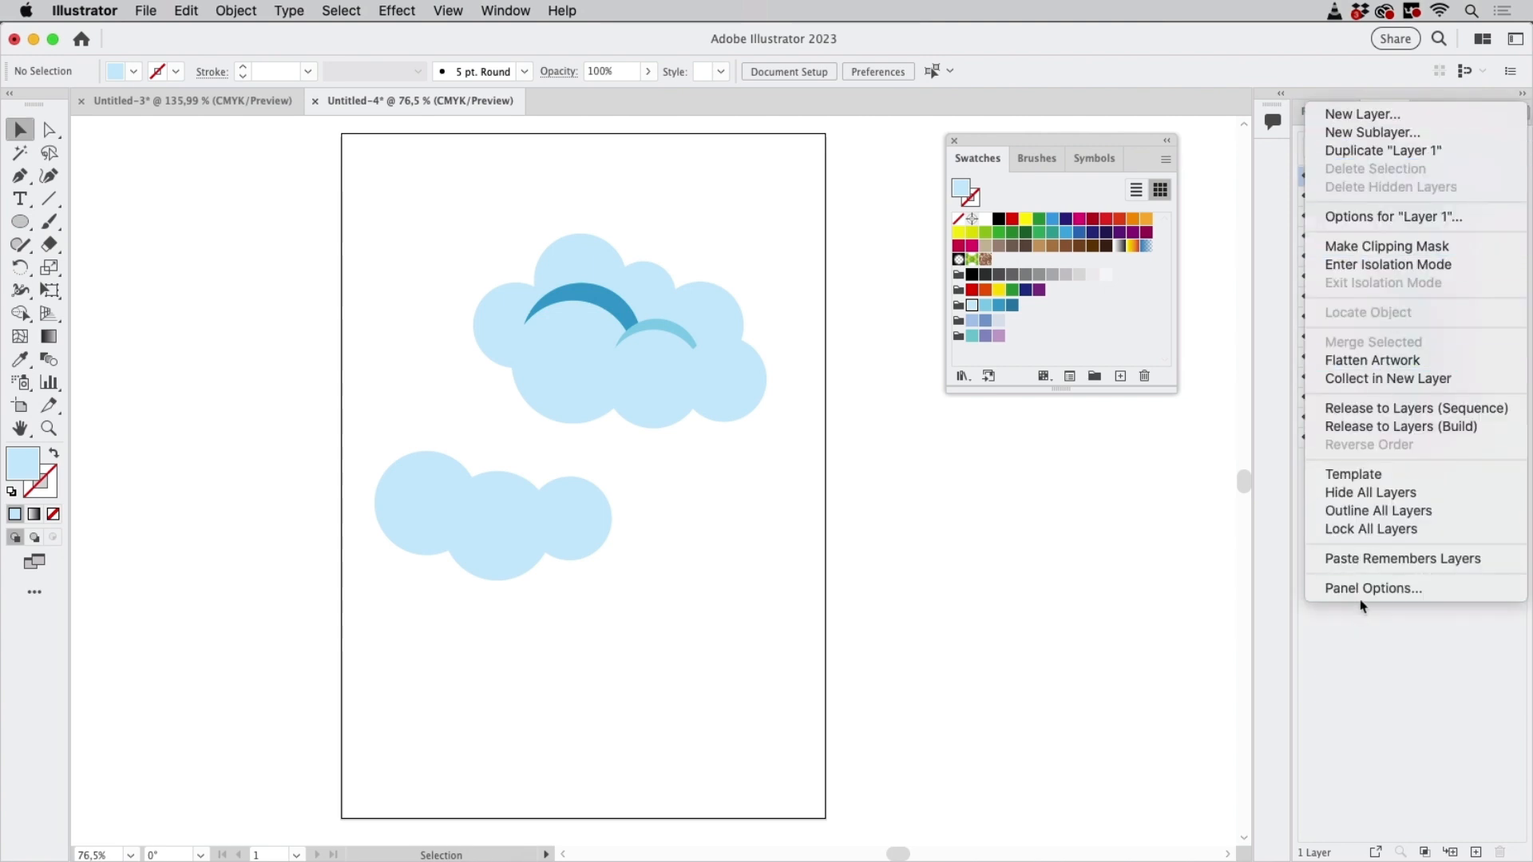
click(1451, 360)
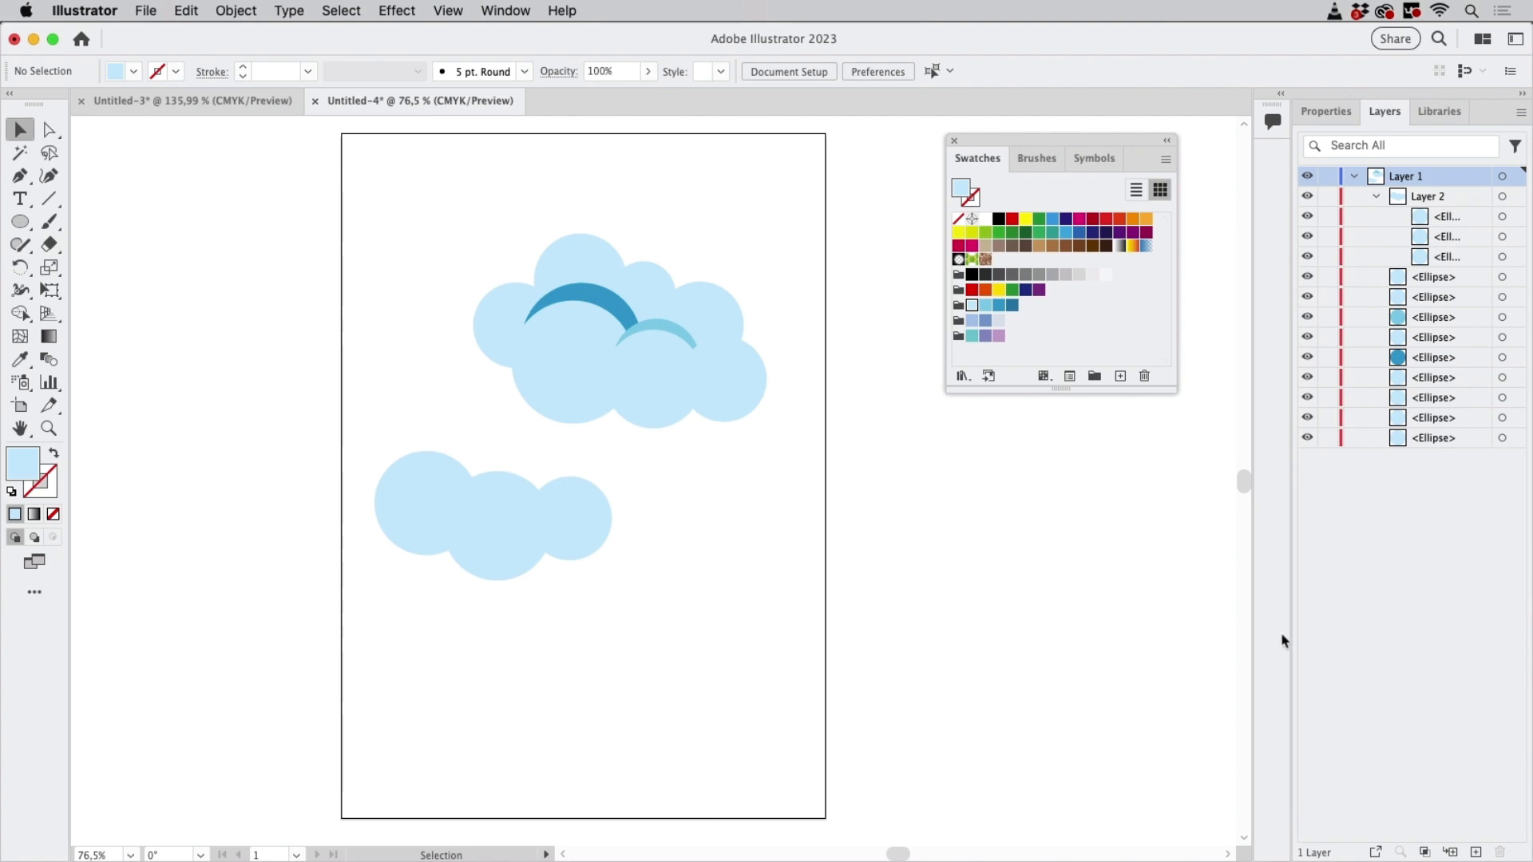
Compare how the lower cloud's circles and the individual circles of the upper cloud respond to selection
click(563, 537)
shift+click(503, 554)
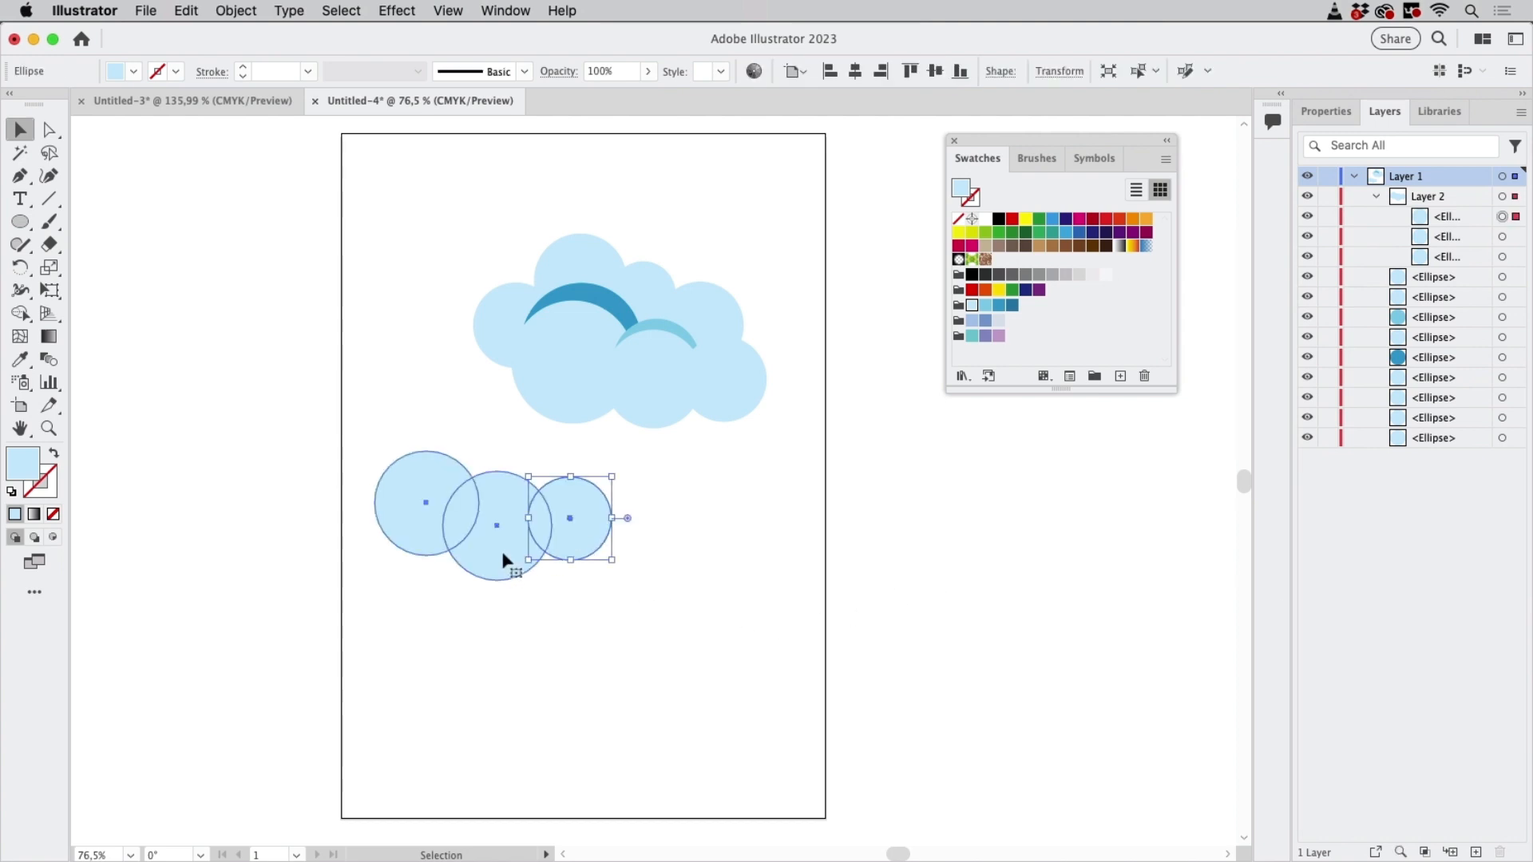
shift+click(453, 503)
click(458, 431)
click(430, 475)
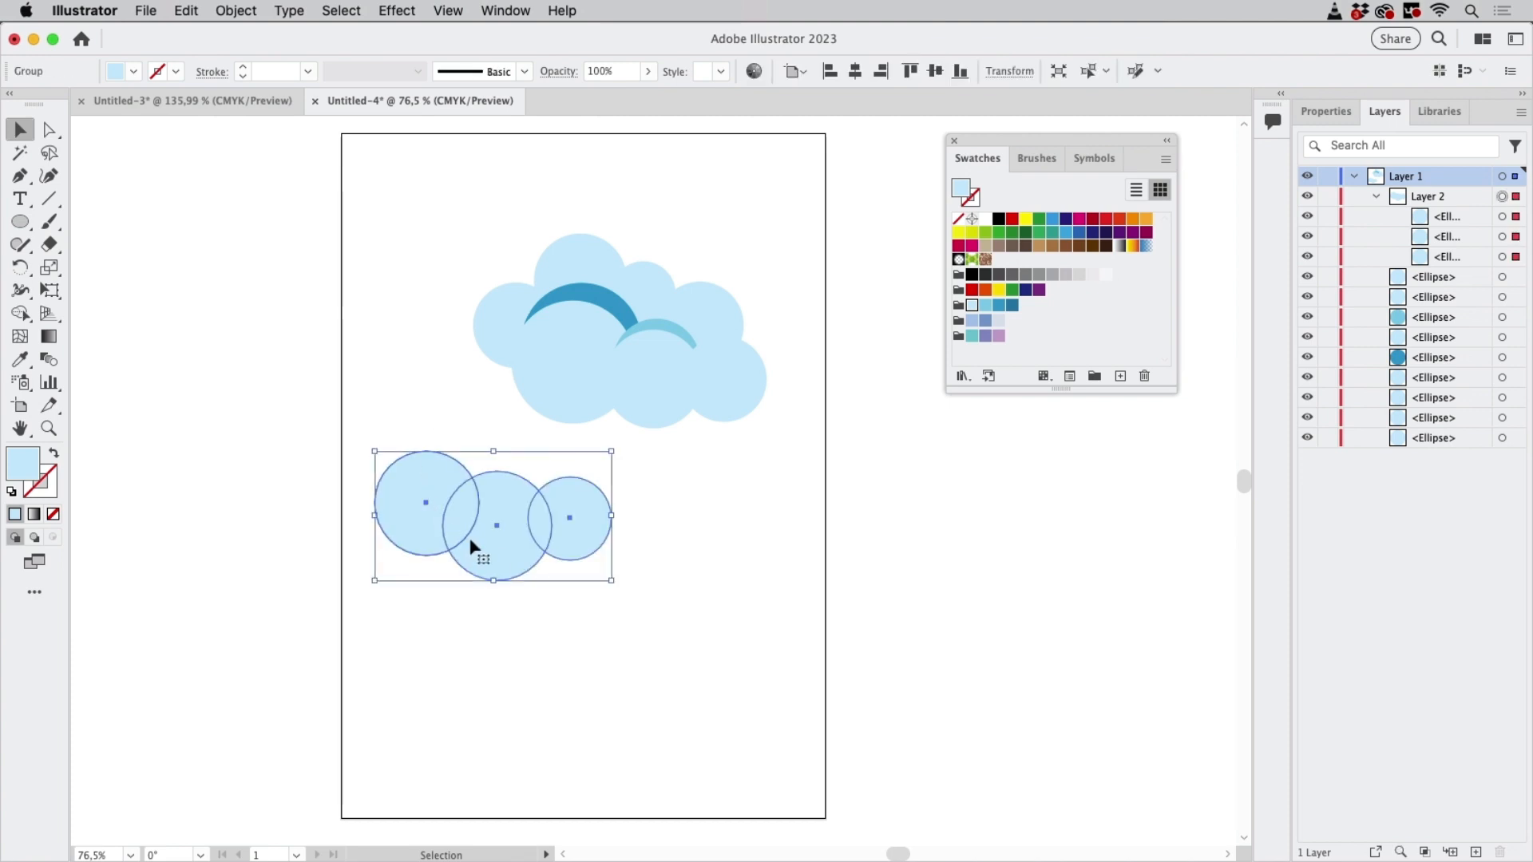
click(688, 536)
click(589, 389)
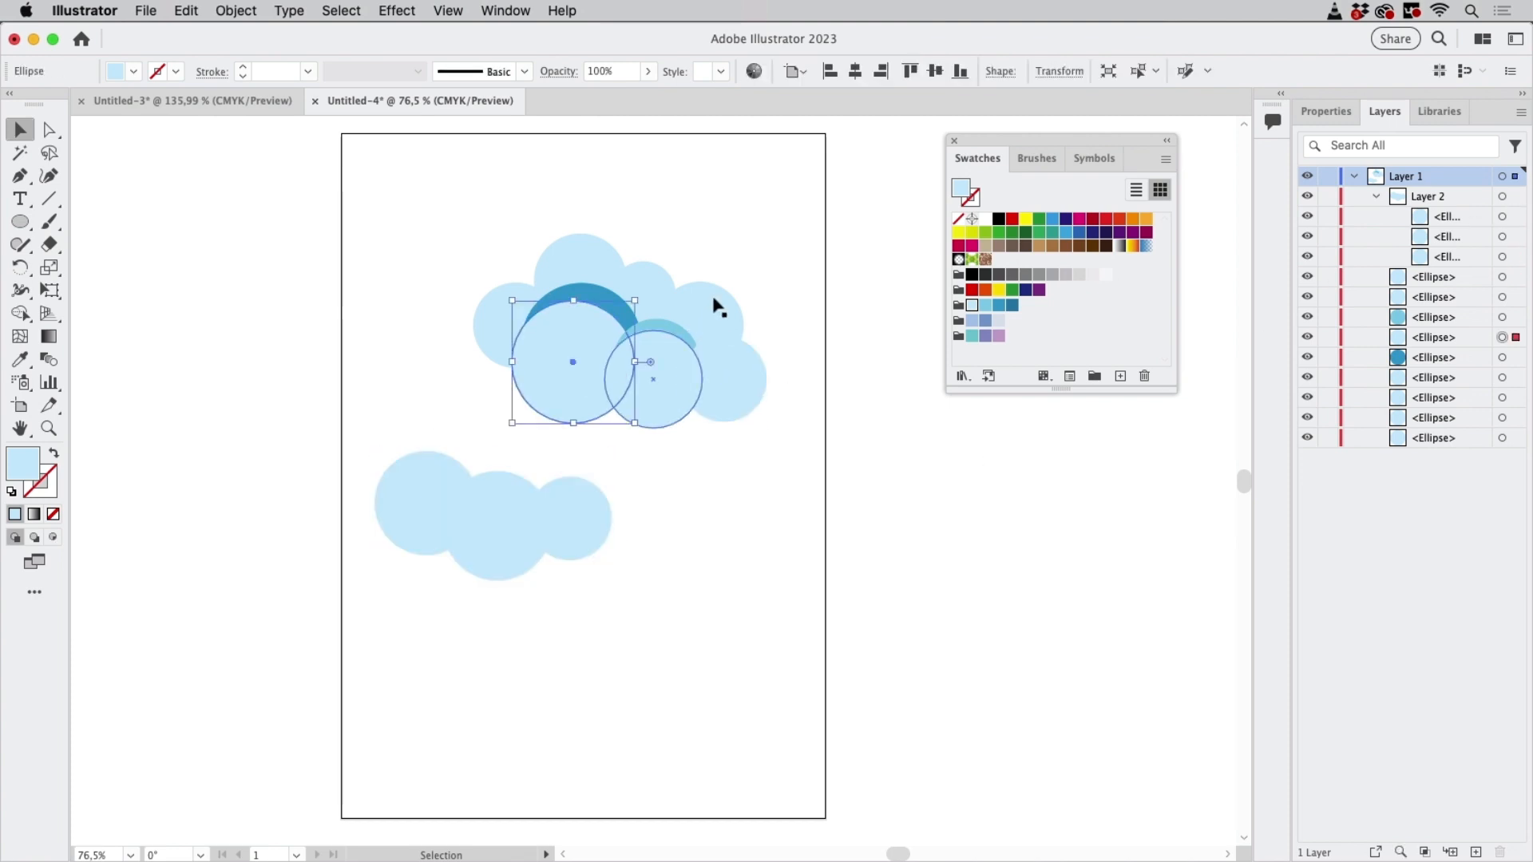
click(706, 324)
click(786, 224)
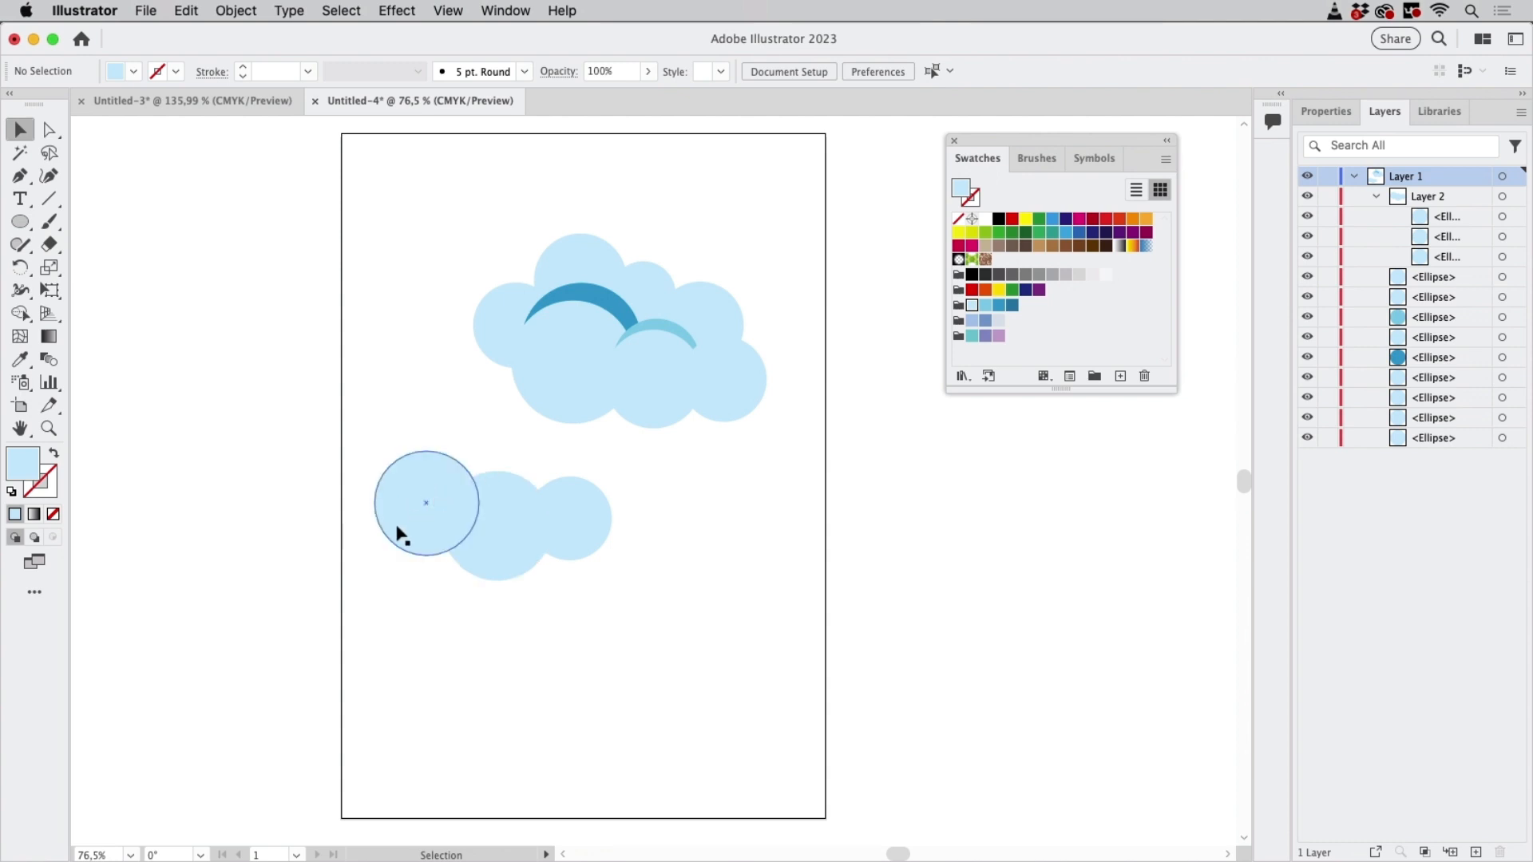
click(441, 537)
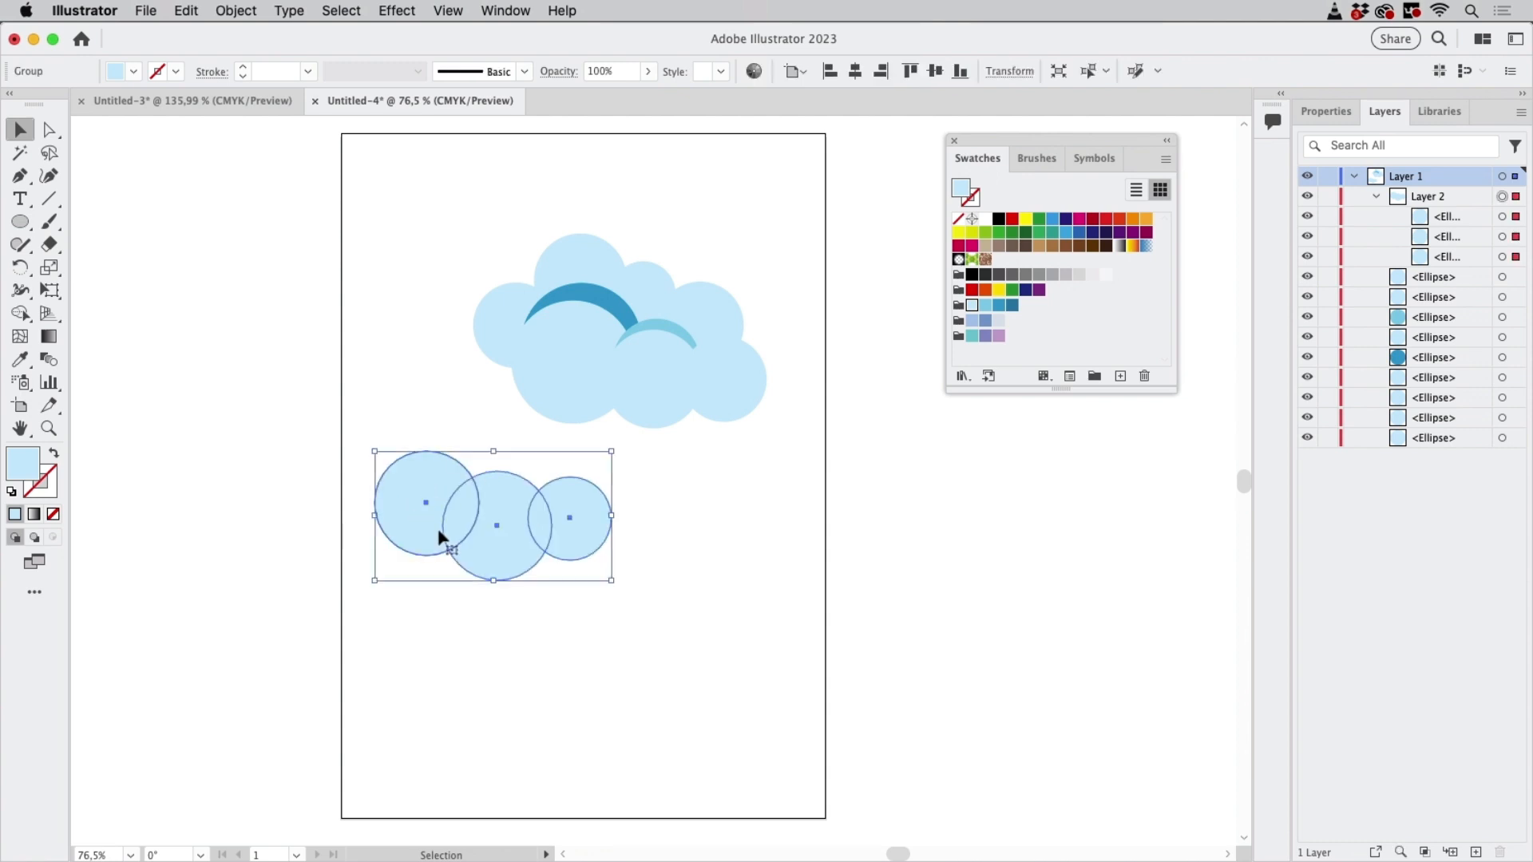
click(674, 530)
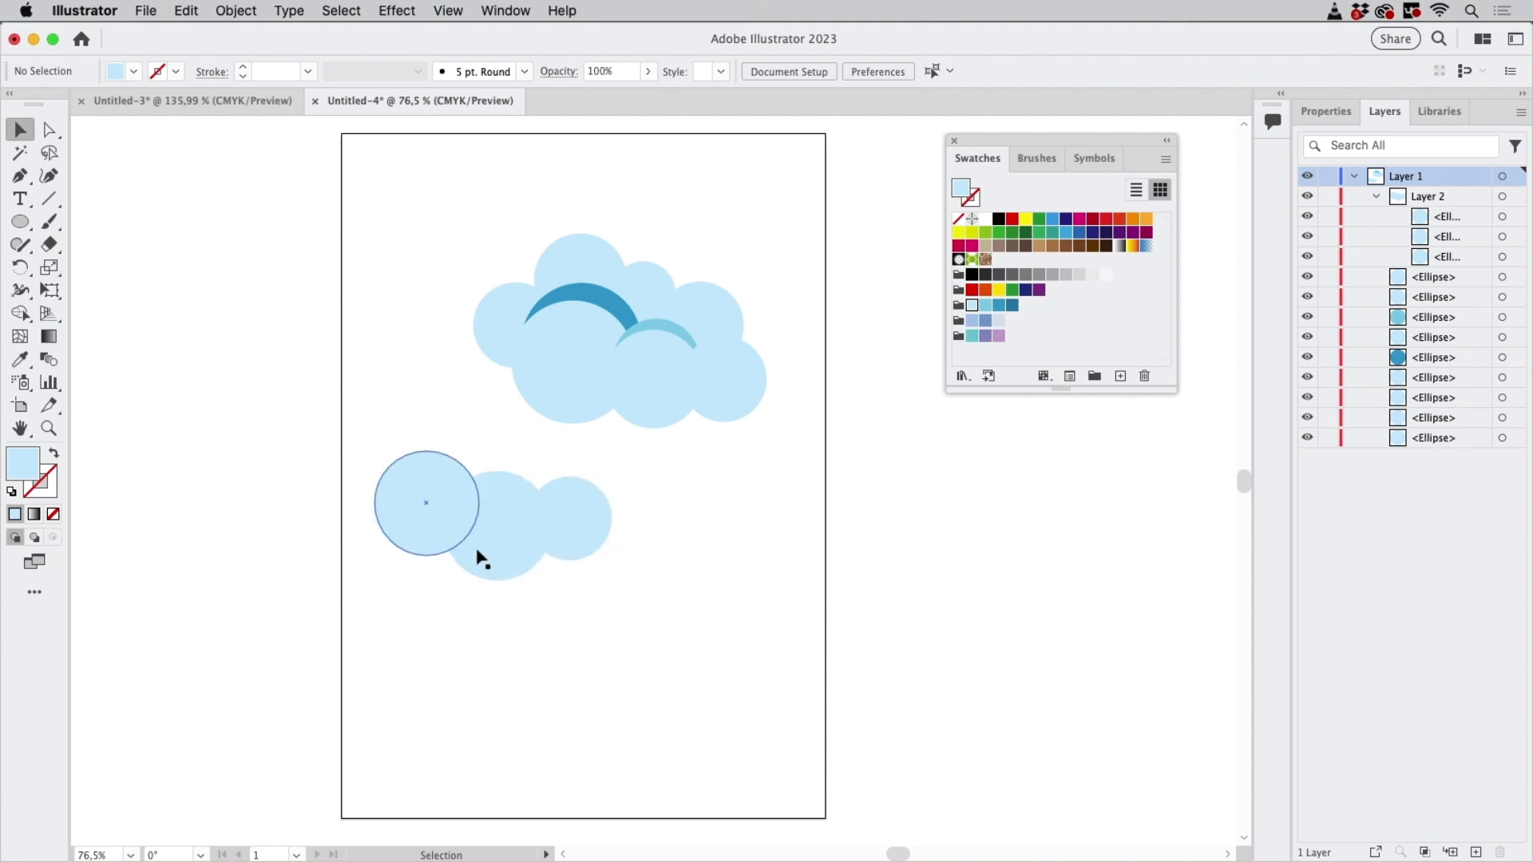
Unite the three circles of the lower cloud into a single shape with Pathfinder
click(591, 540)
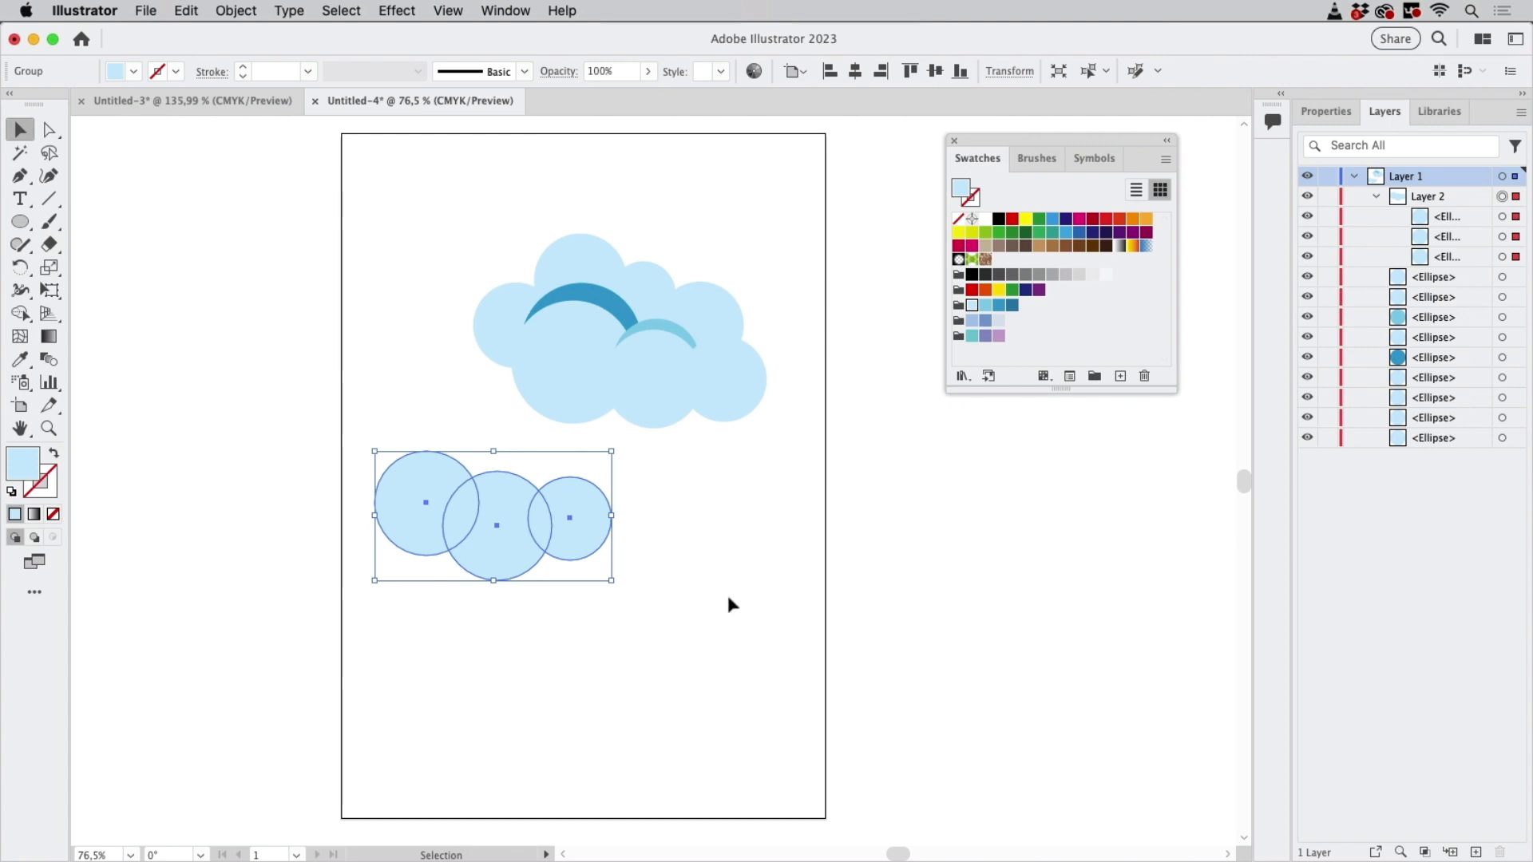
drag(707, 601, 350, 500)
click(515, 12)
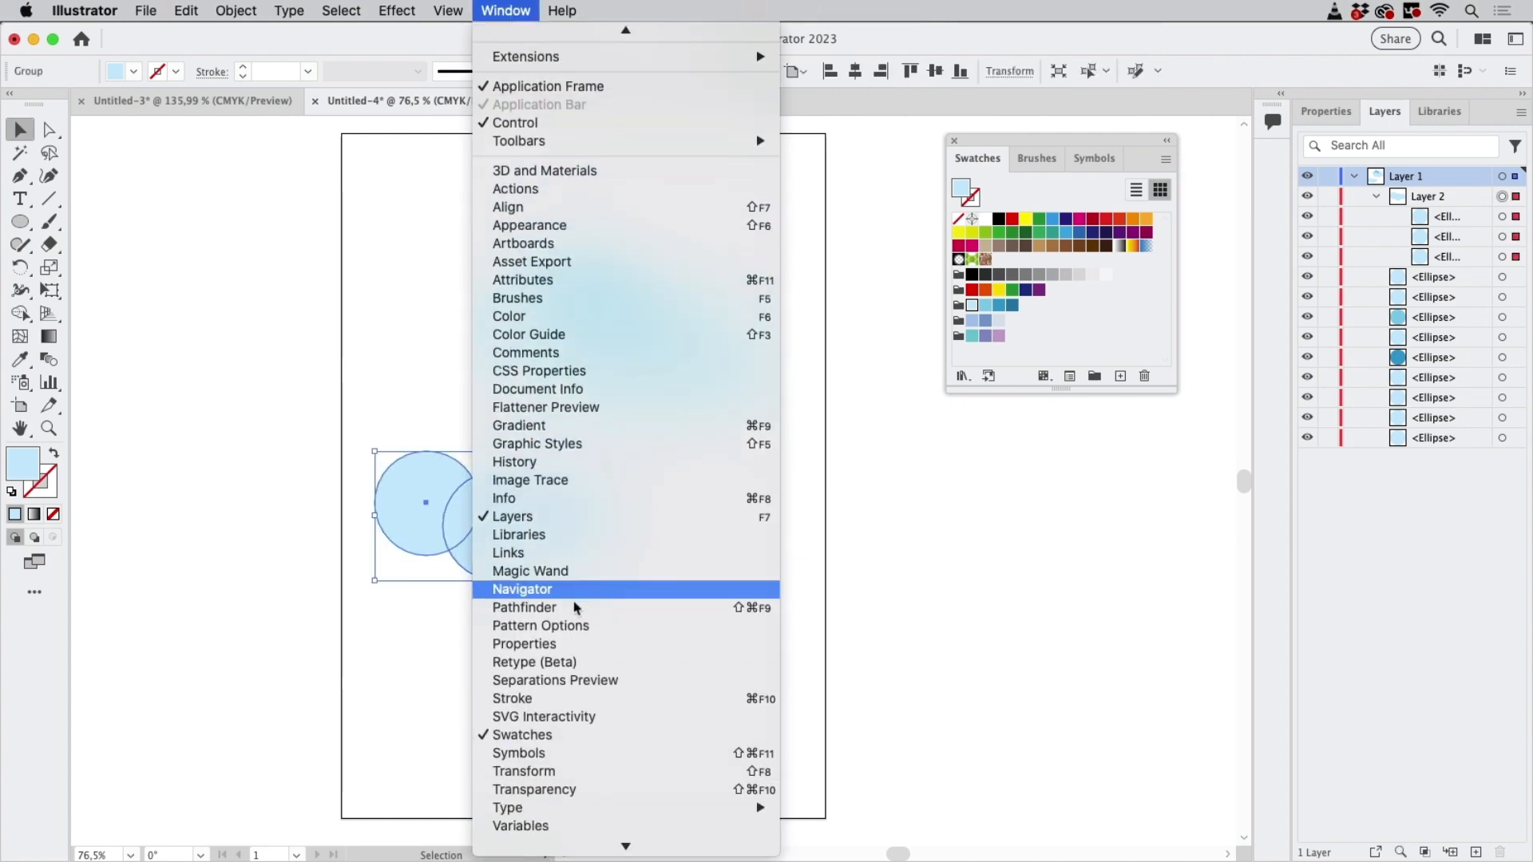
click(573, 608)
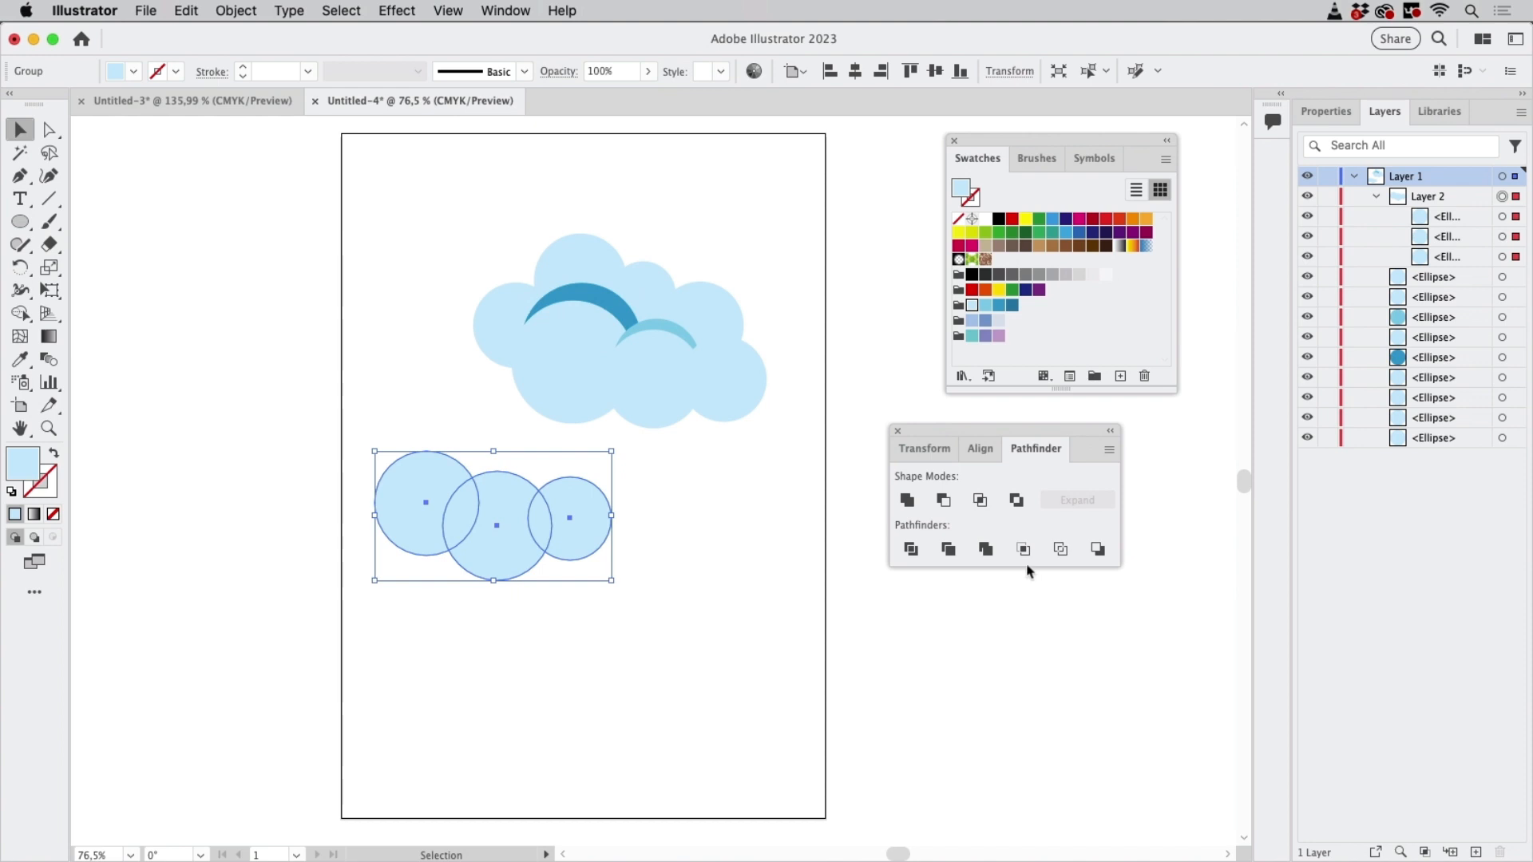
click(910, 501)
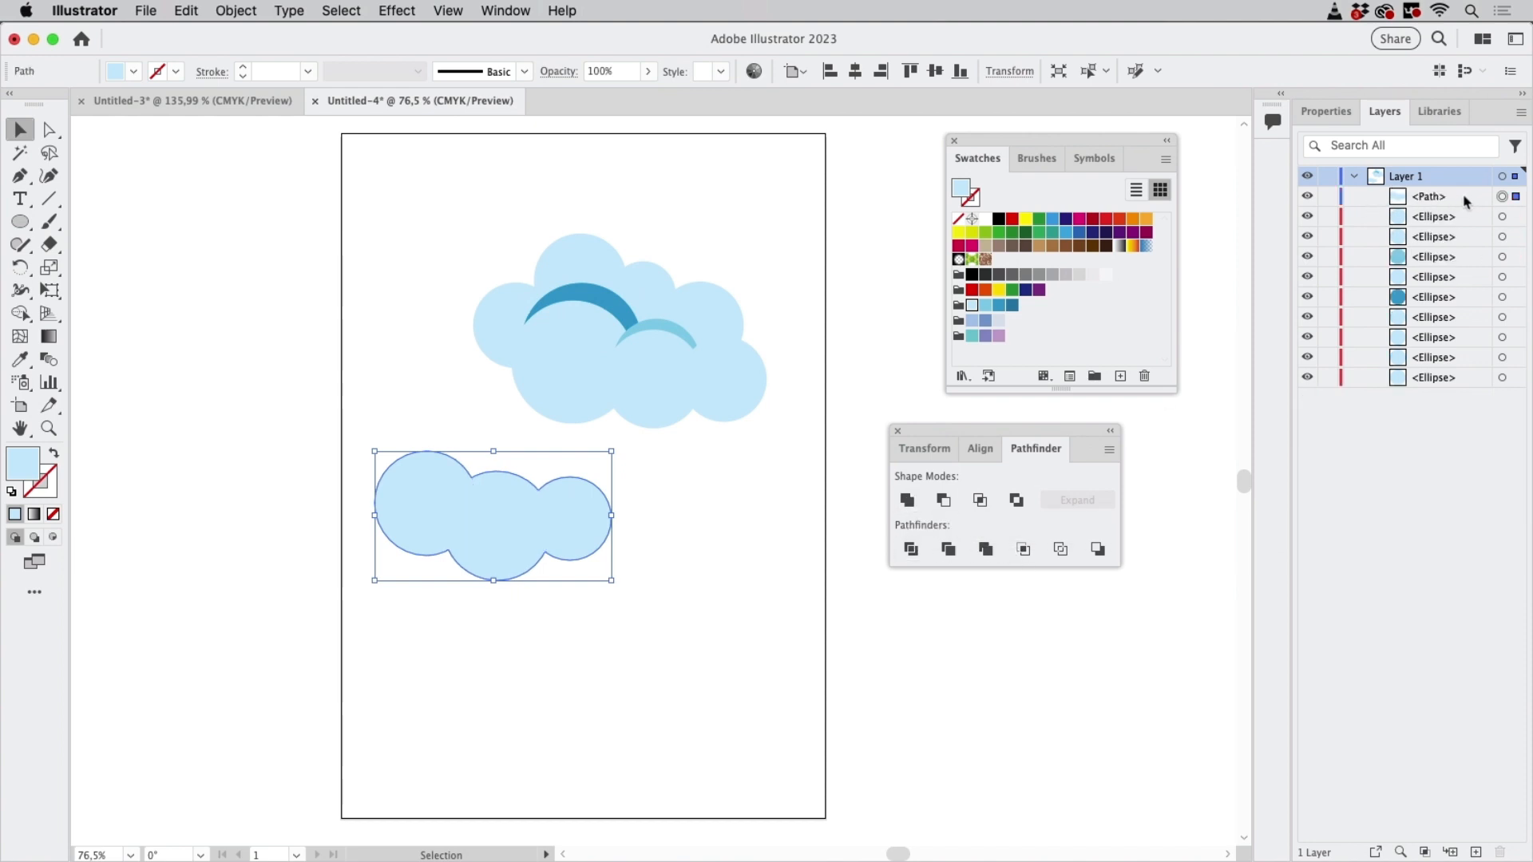
click(636, 638)
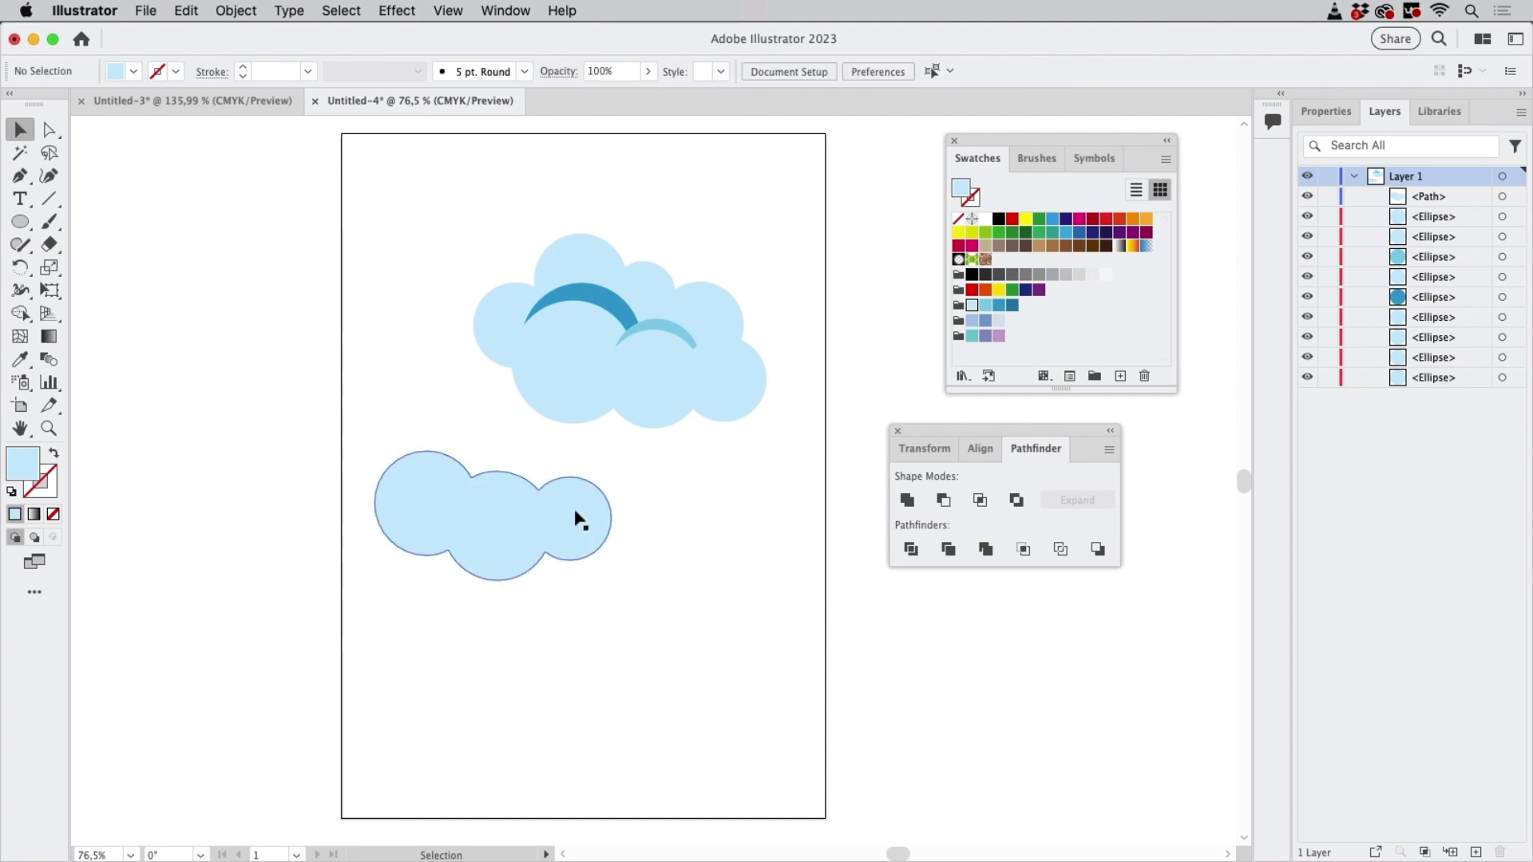
Try uniting all circles of the upper cloud, including the blue arcs, into one shape and undo it
click(582, 520)
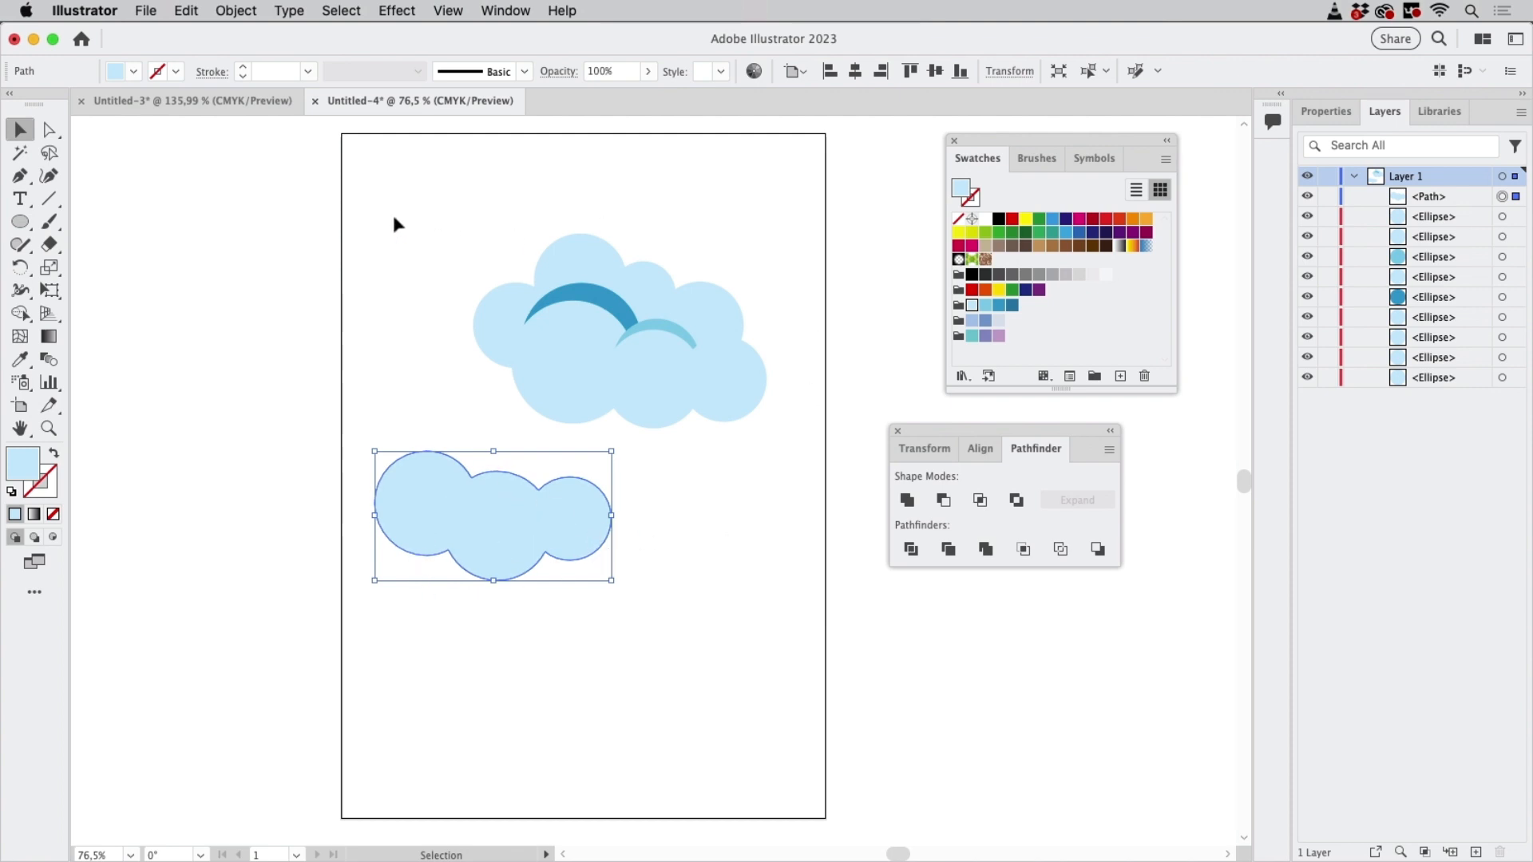
drag(393, 214, 803, 428)
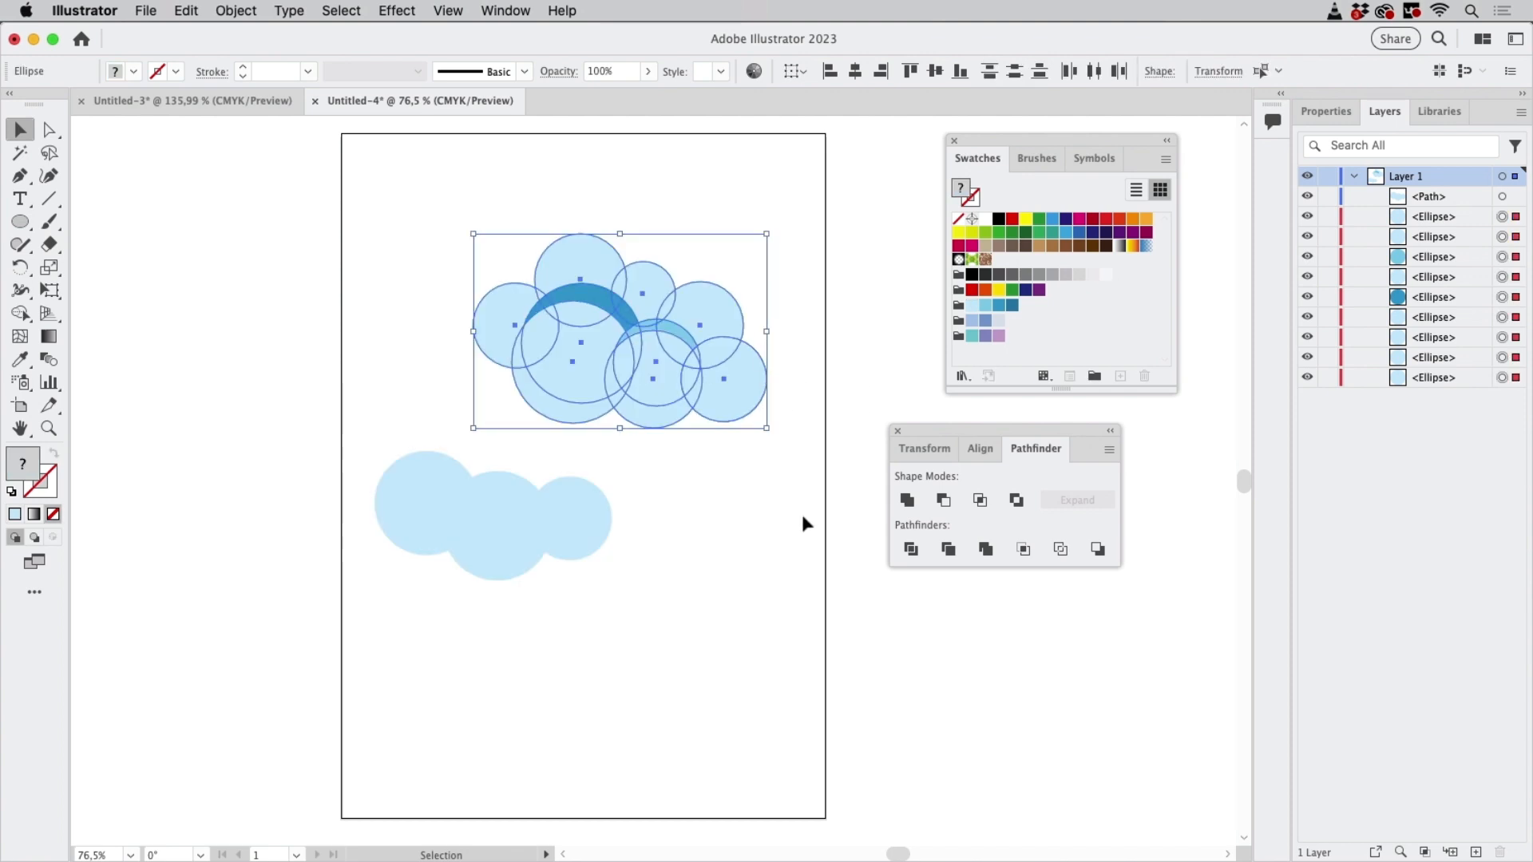
click(908, 501)
click(735, 537)
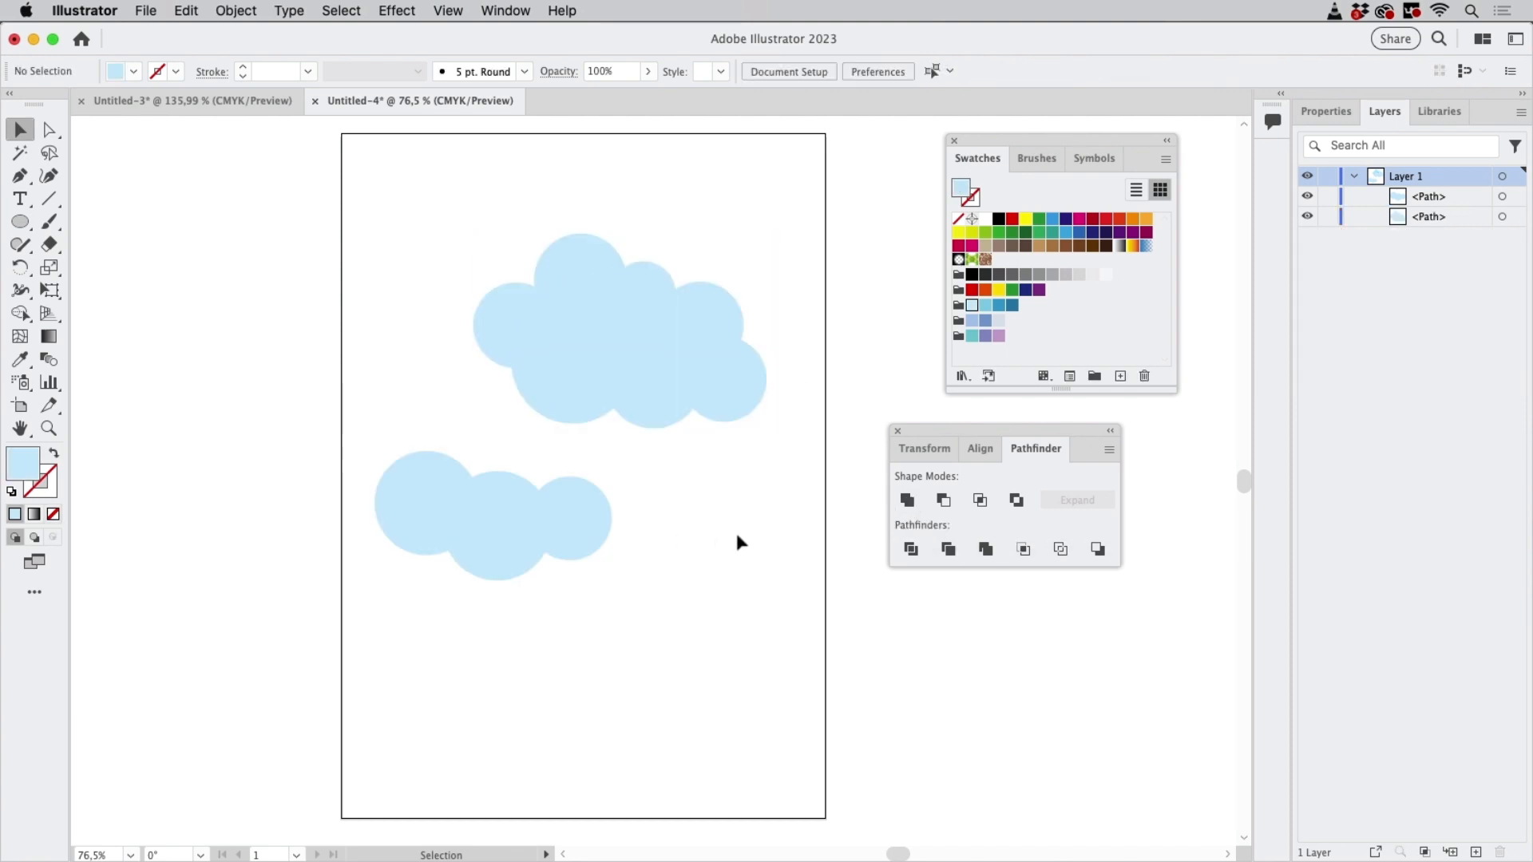
key(super+z)
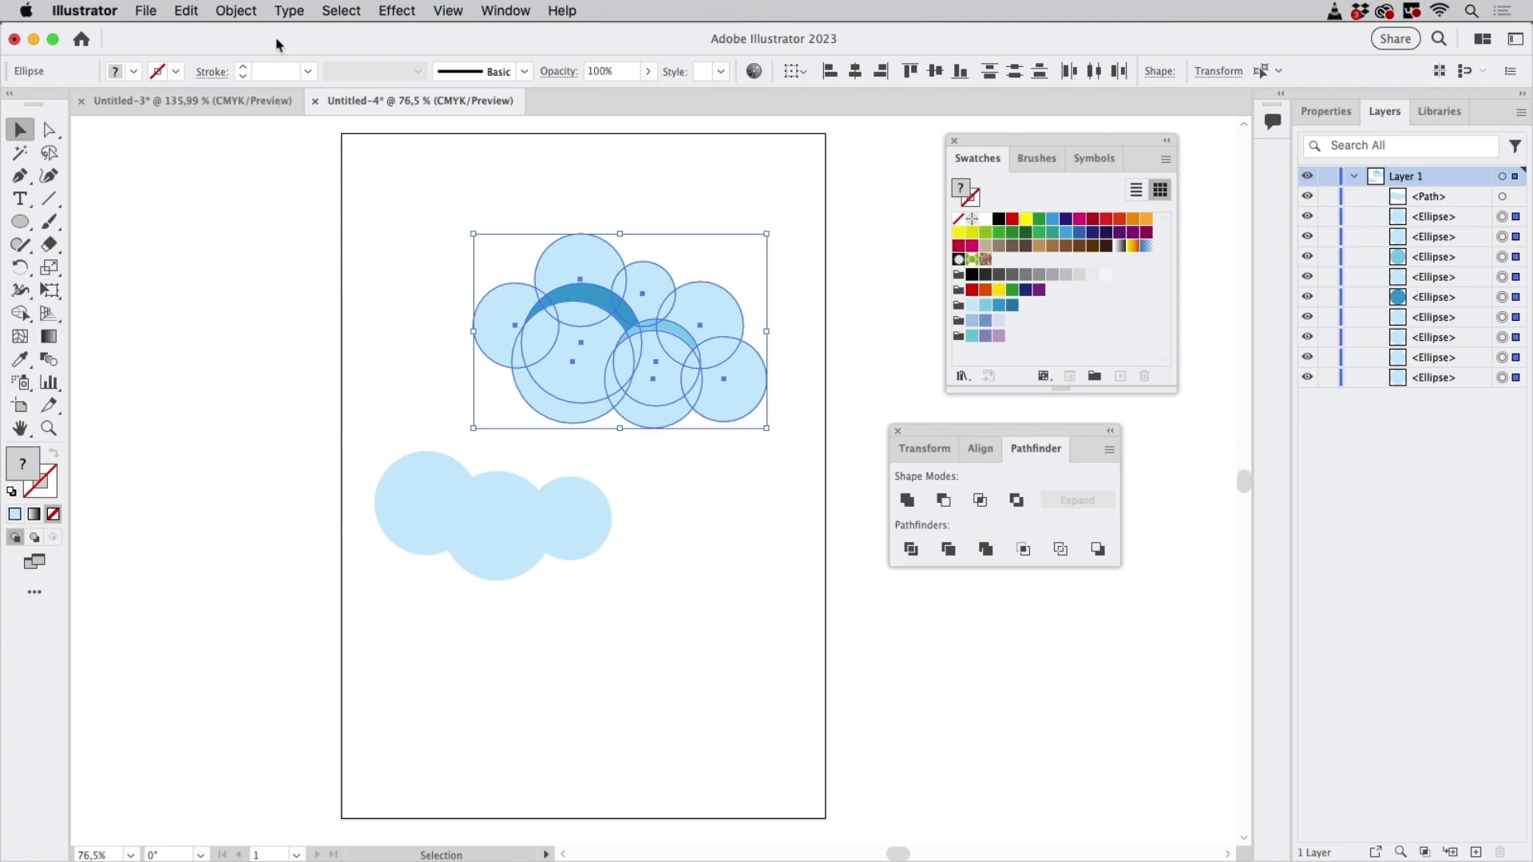
click(186, 11)
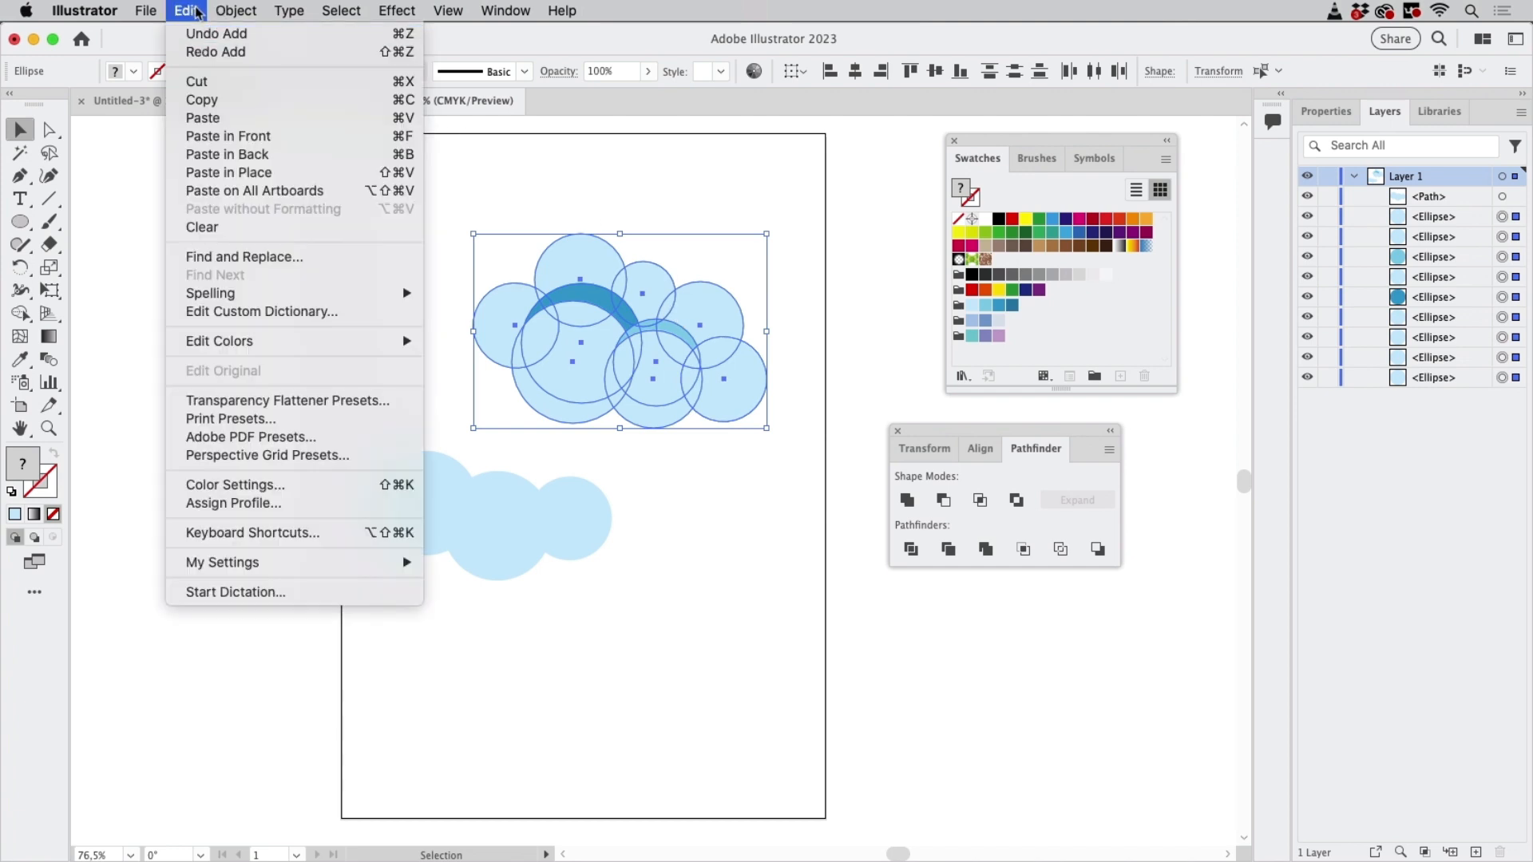
click(199, 11)
click(828, 263)
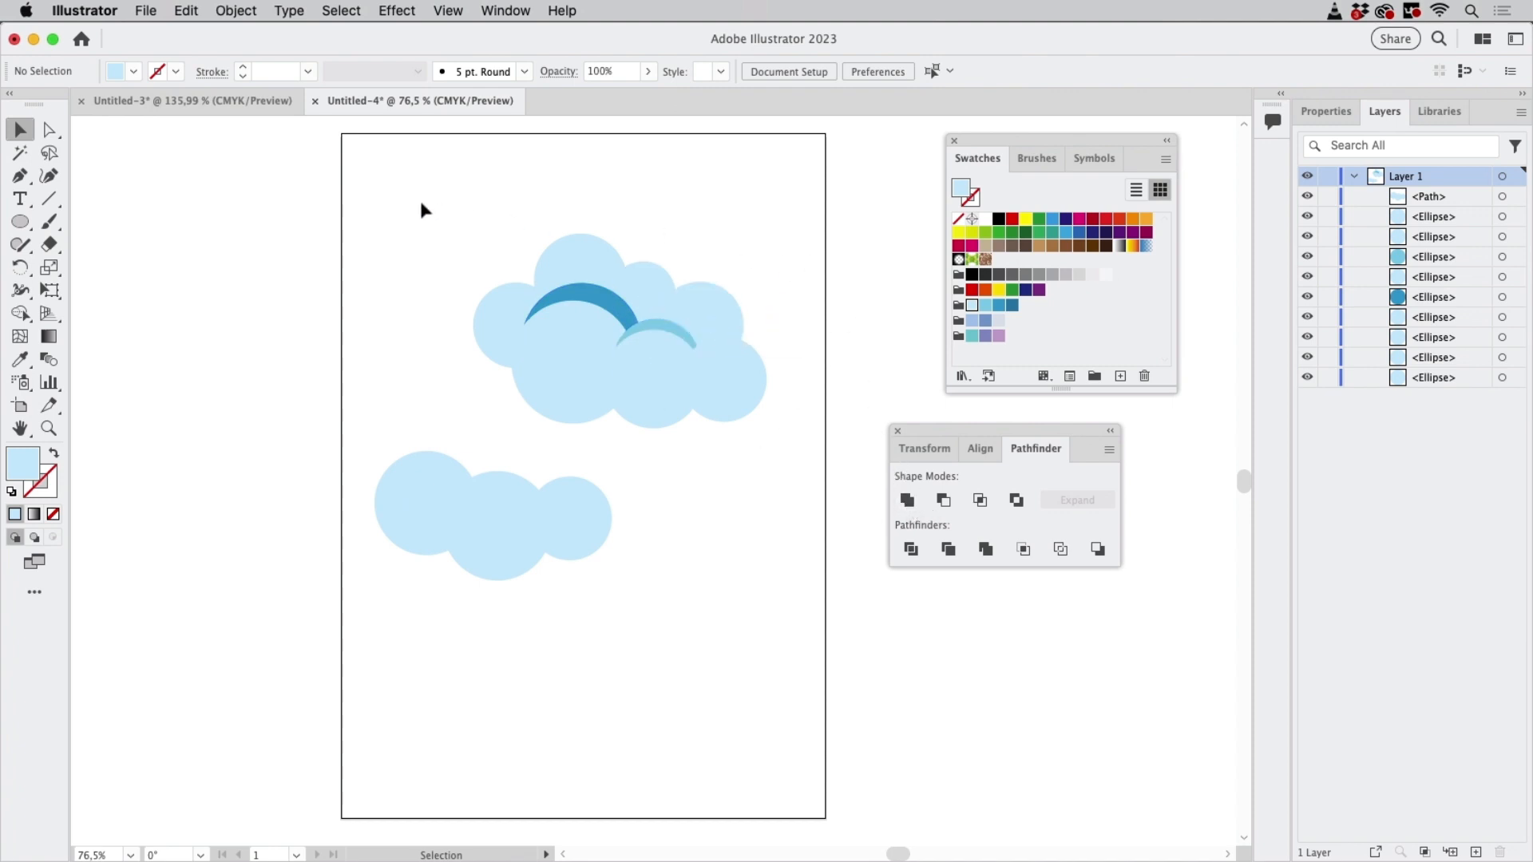
Try Pathfinder Merge on all circles of the upper cloud, examine the resulting group's contents, and undo the merge
drag(422, 204, 780, 385)
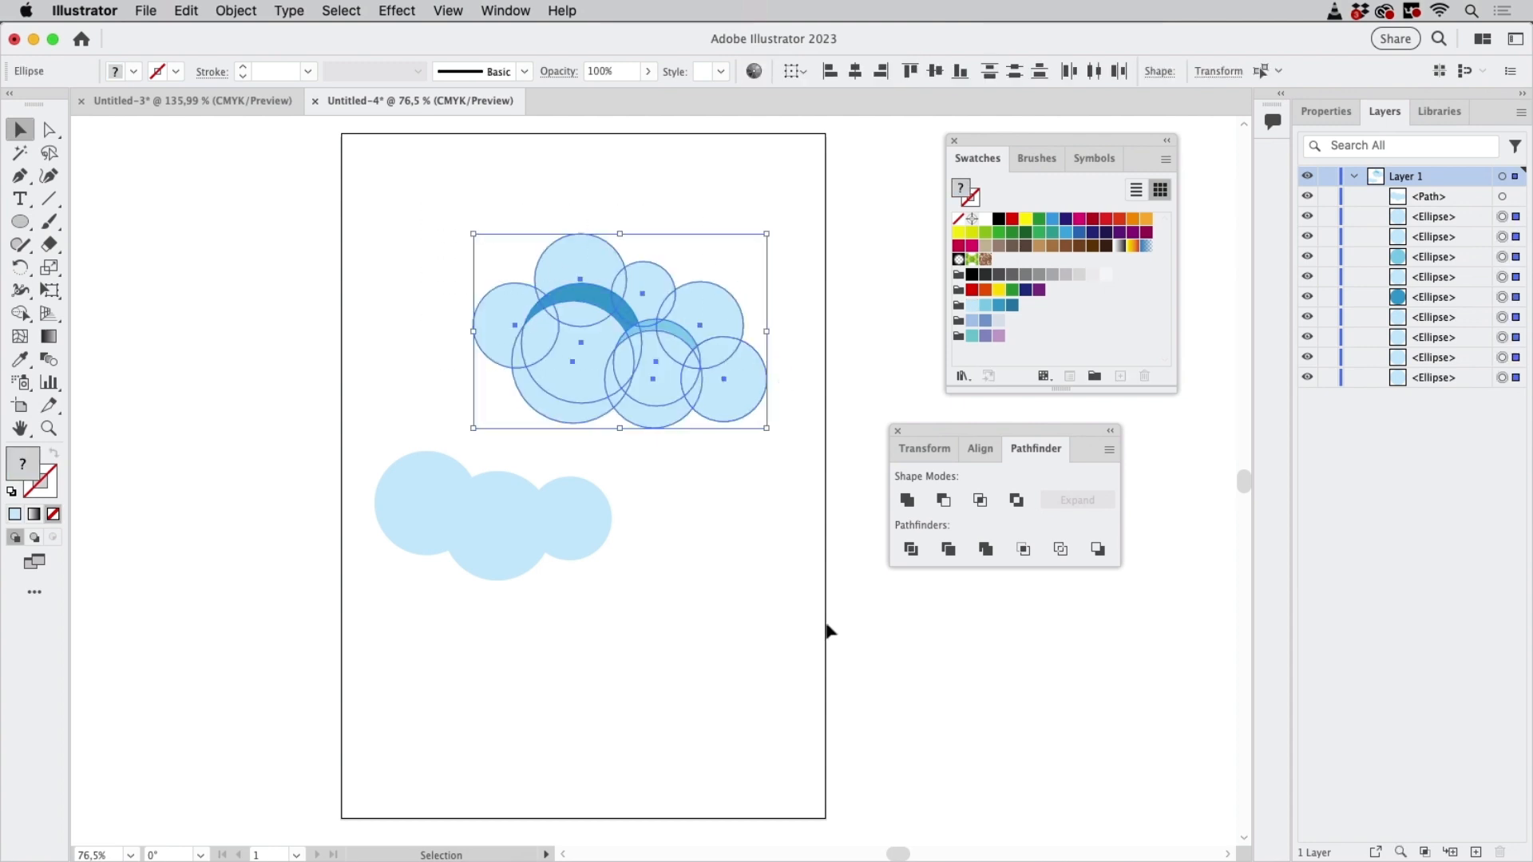
click(986, 557)
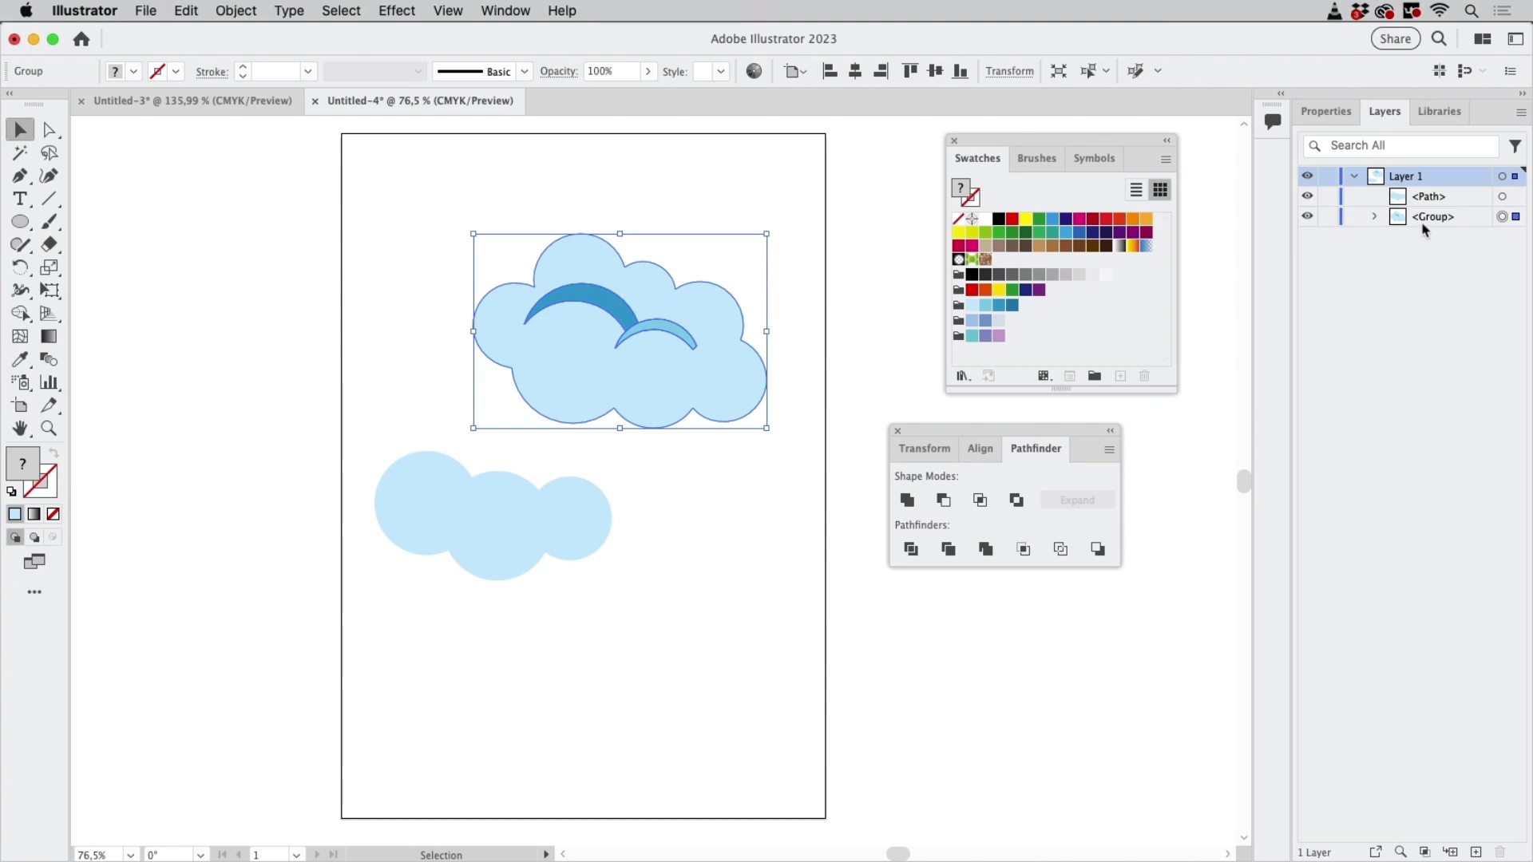
click(1375, 217)
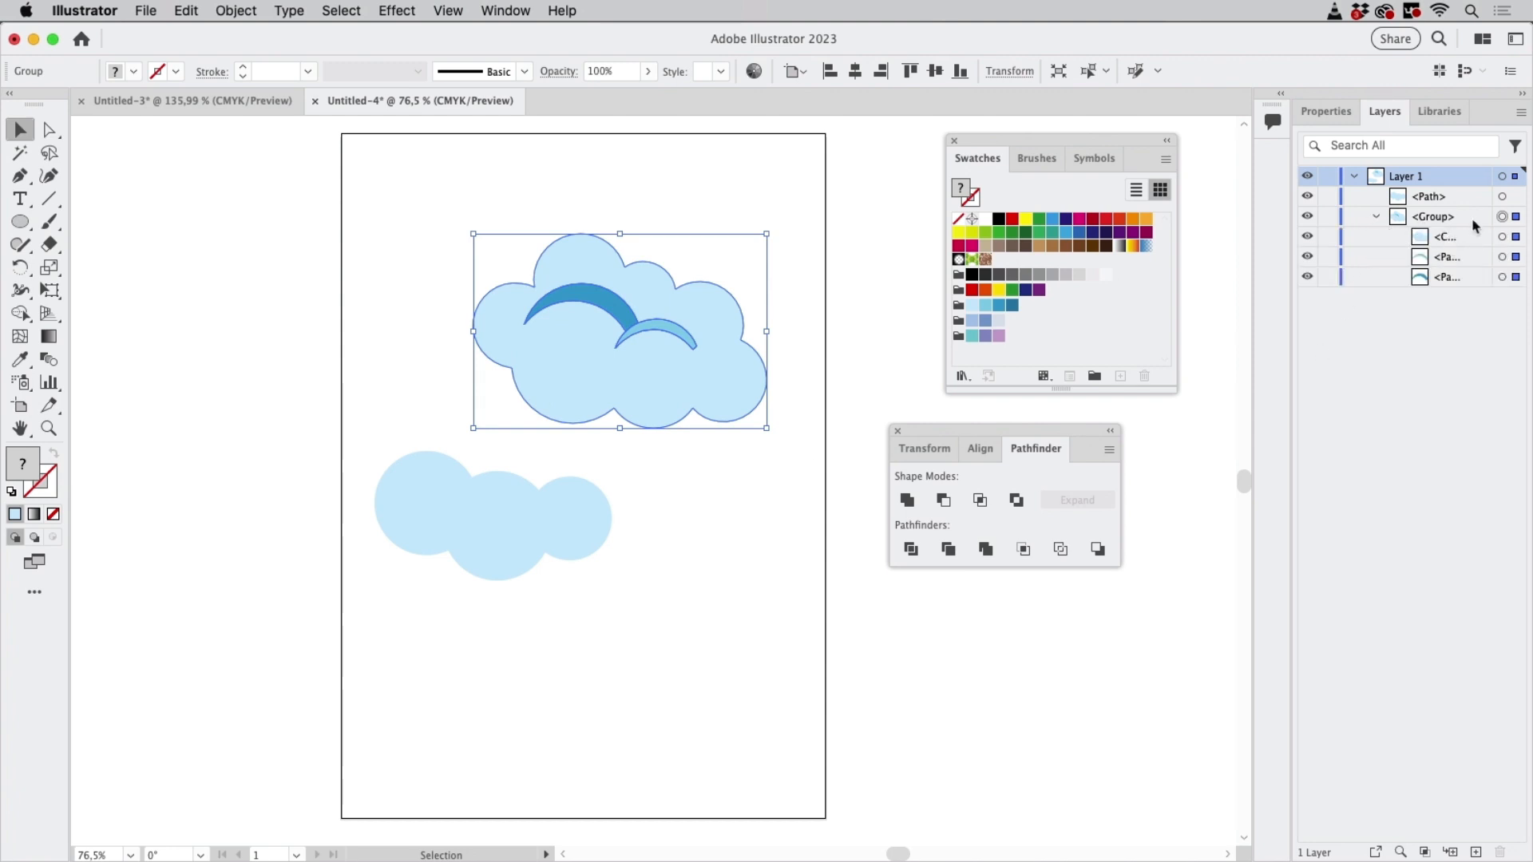
click(1471, 239)
click(1469, 260)
click(1472, 281)
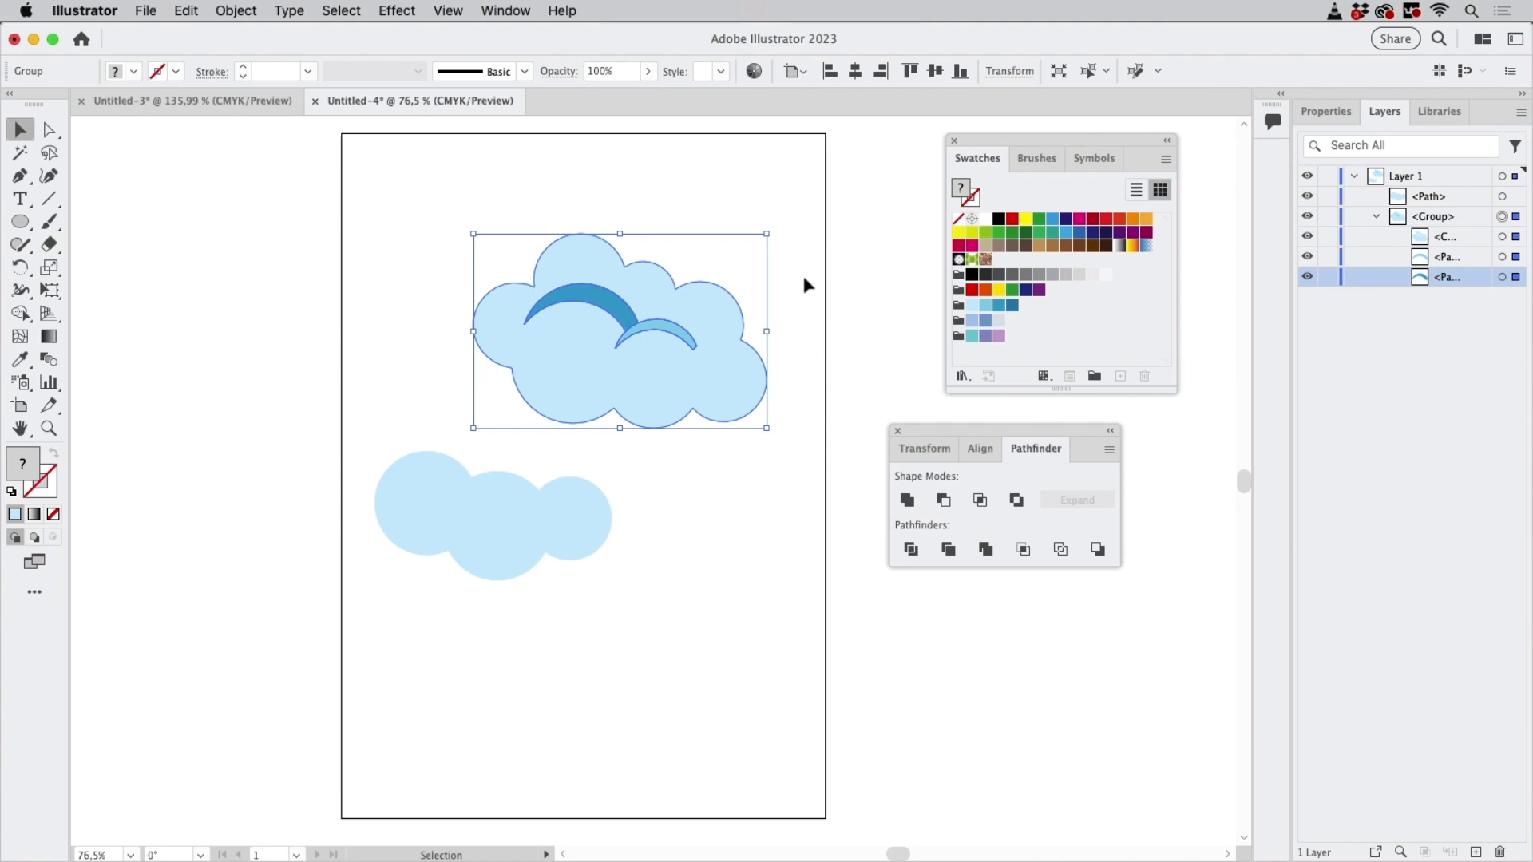
key(super+shift+g)
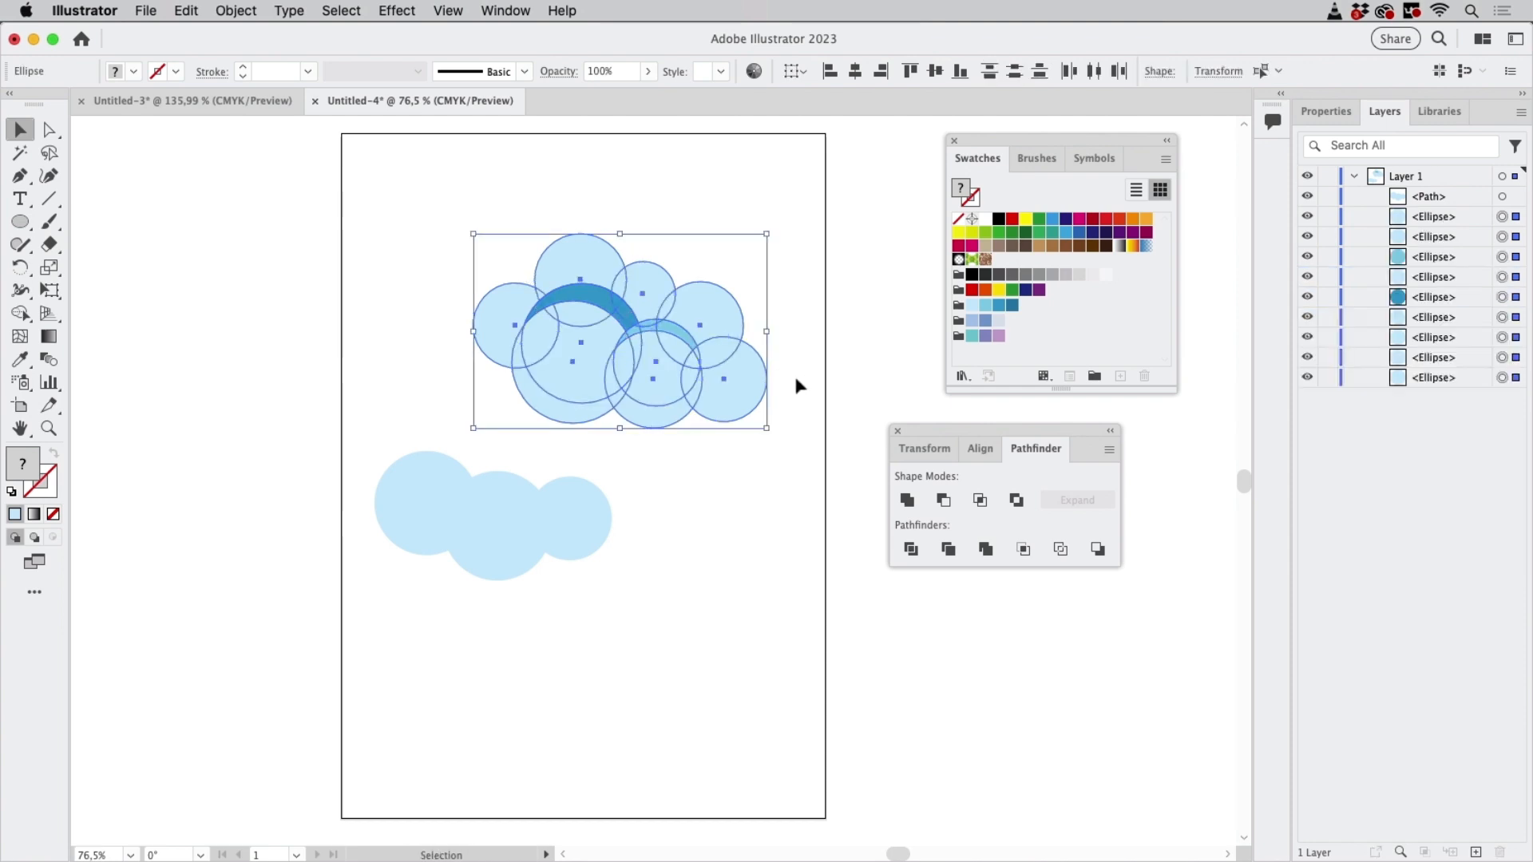
Group all circles of the upper cloud, including the blue arcs, into one object
click(484, 262)
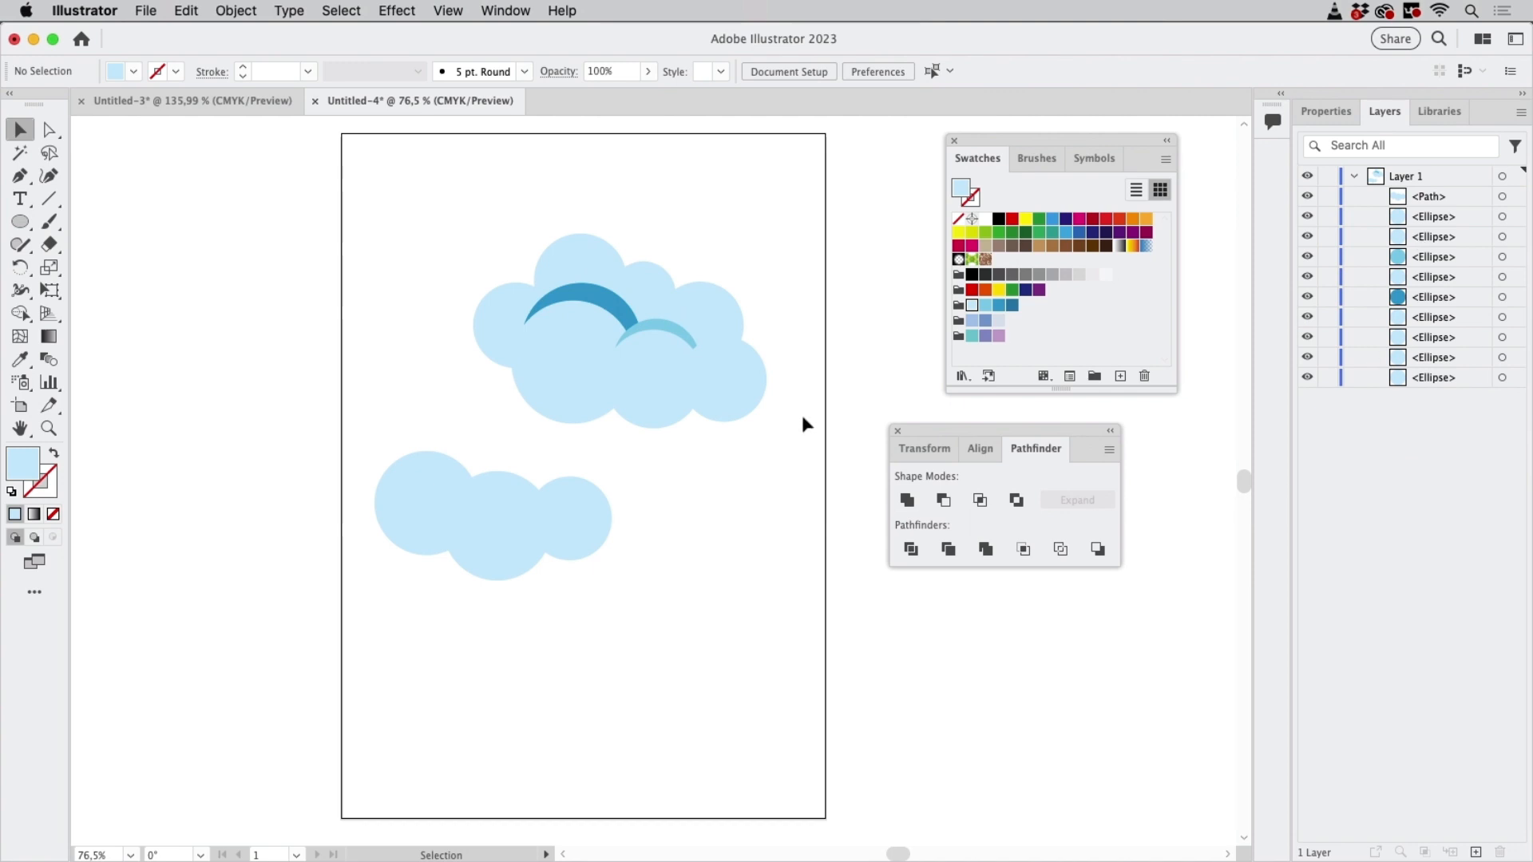
drag(672, 404, 582, 373)
click(704, 198)
drag(458, 214, 777, 382)
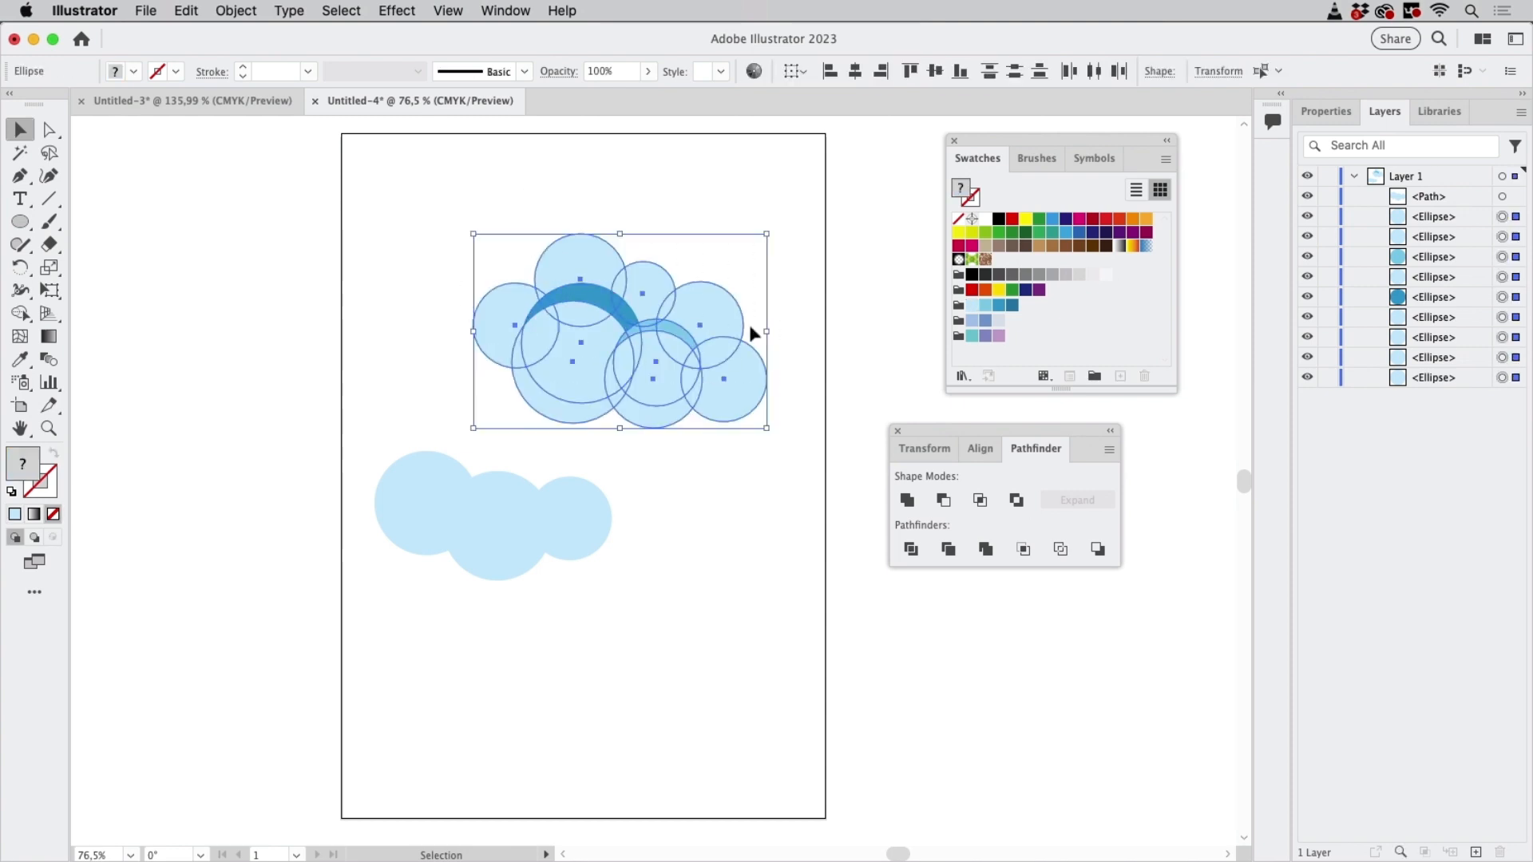
click(238, 12)
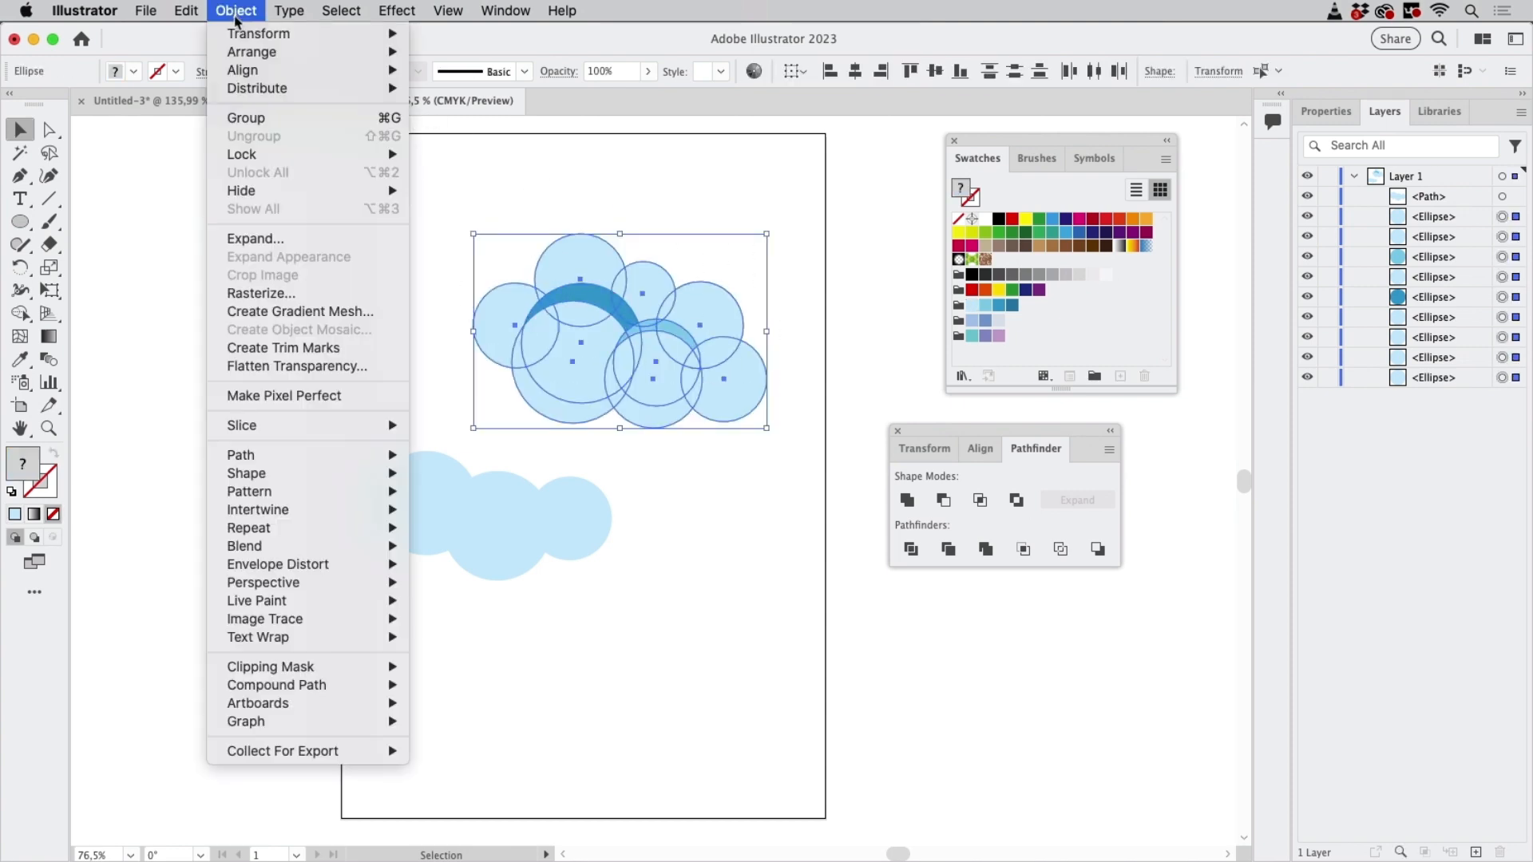
click(267, 126)
click(742, 178)
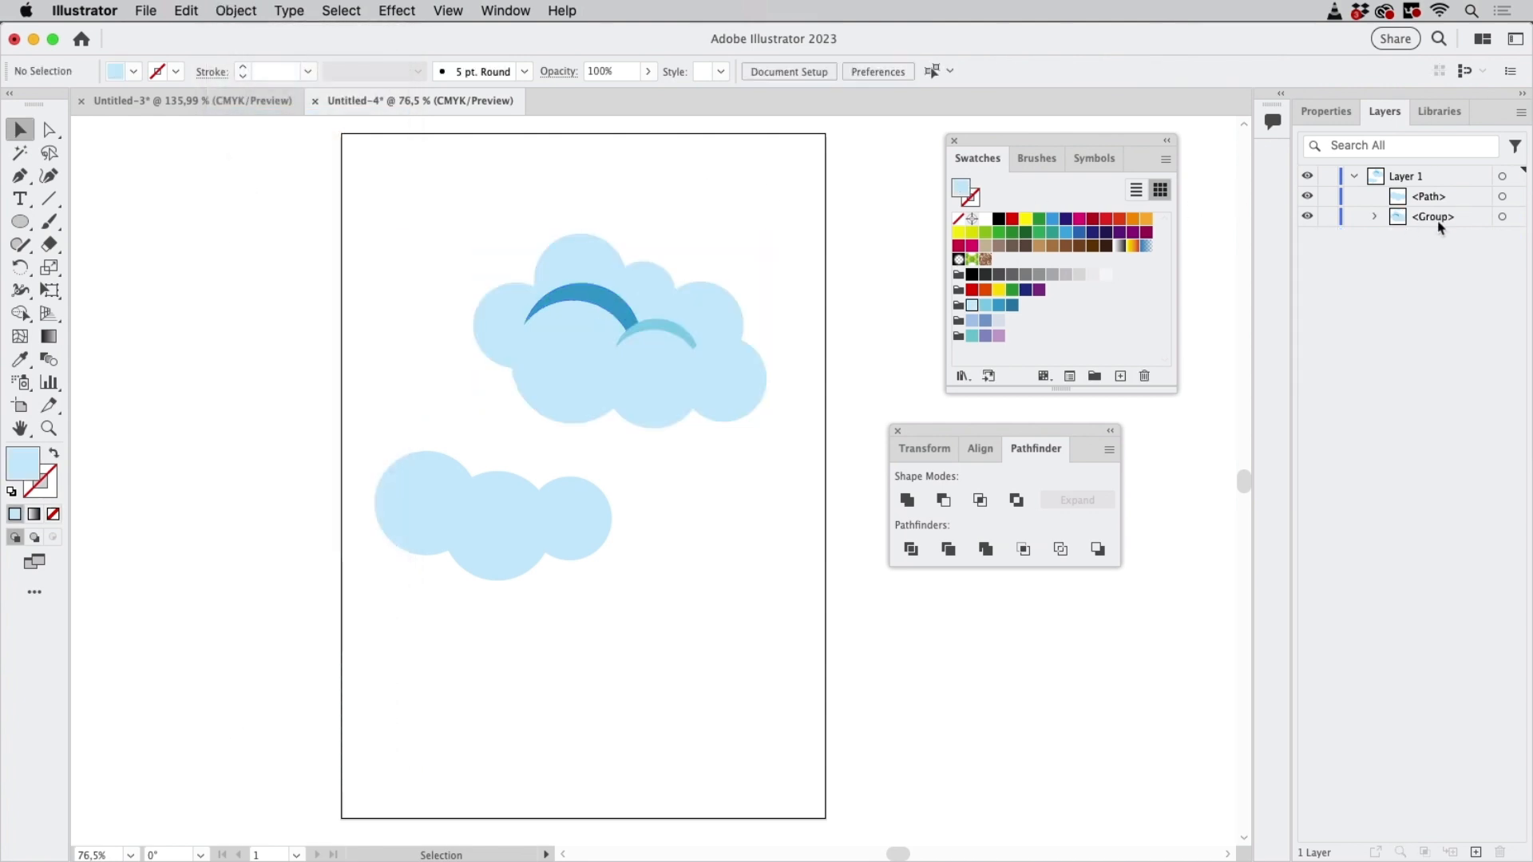
Select the grouped upper cloud and move it slightly up and to the left on the artboard
click(1470, 218)
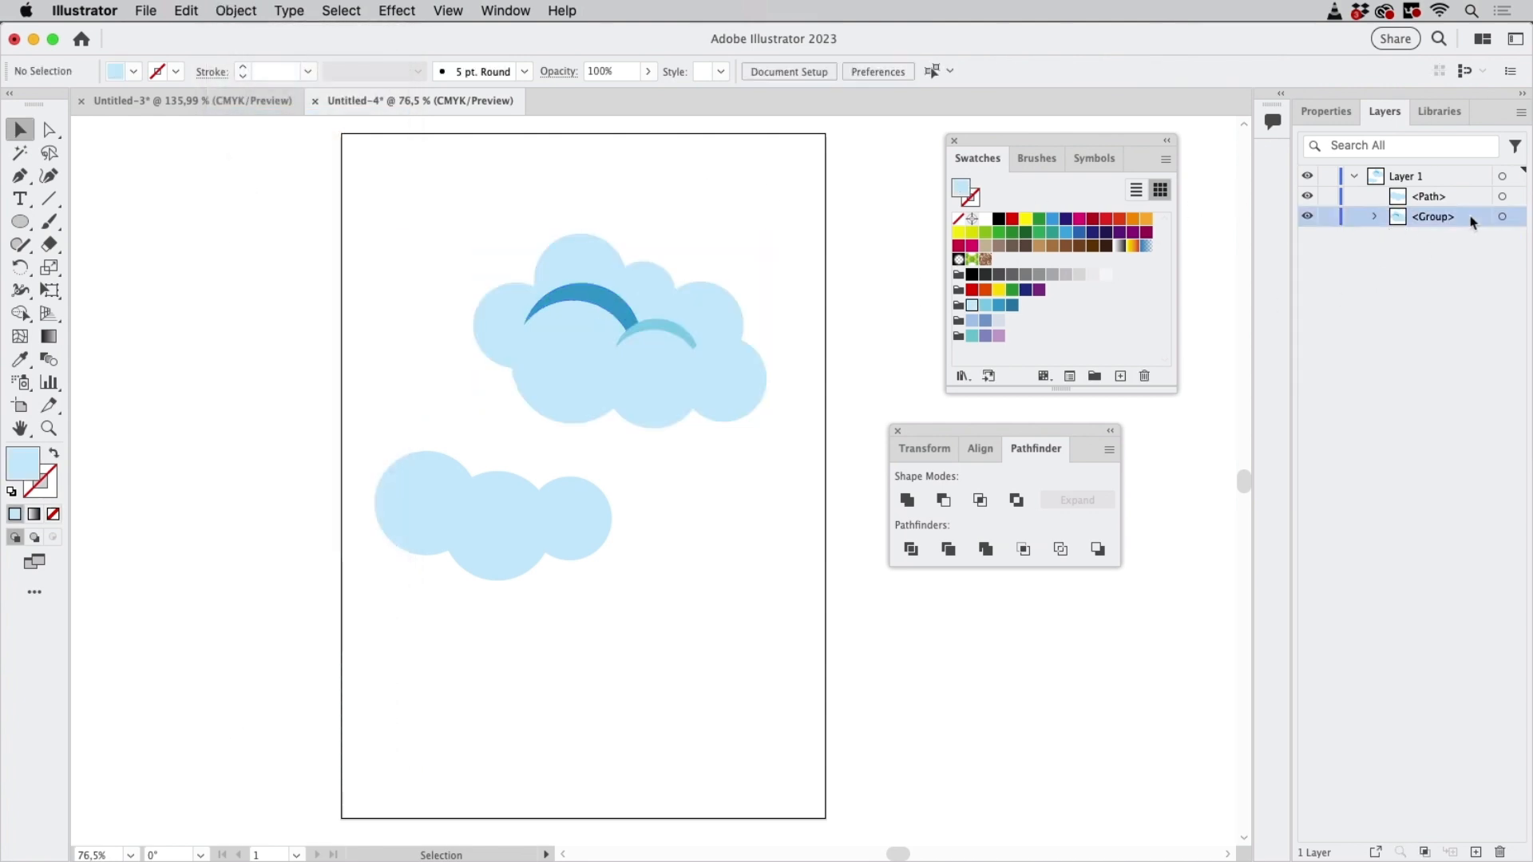
click(720, 378)
click(785, 341)
click(657, 384)
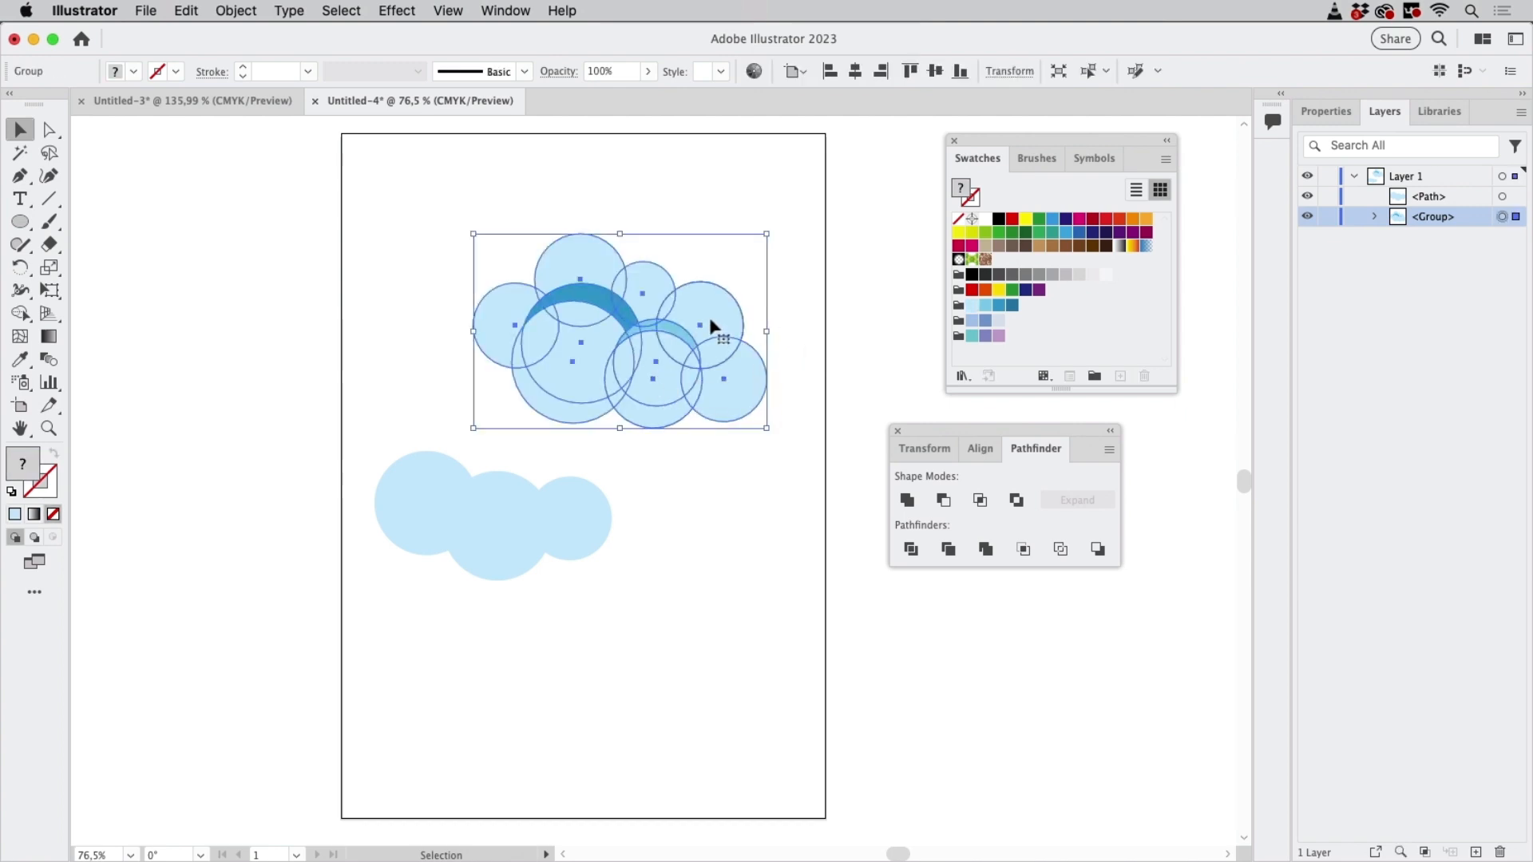
drag(711, 325, 687, 272)
click(805, 249)
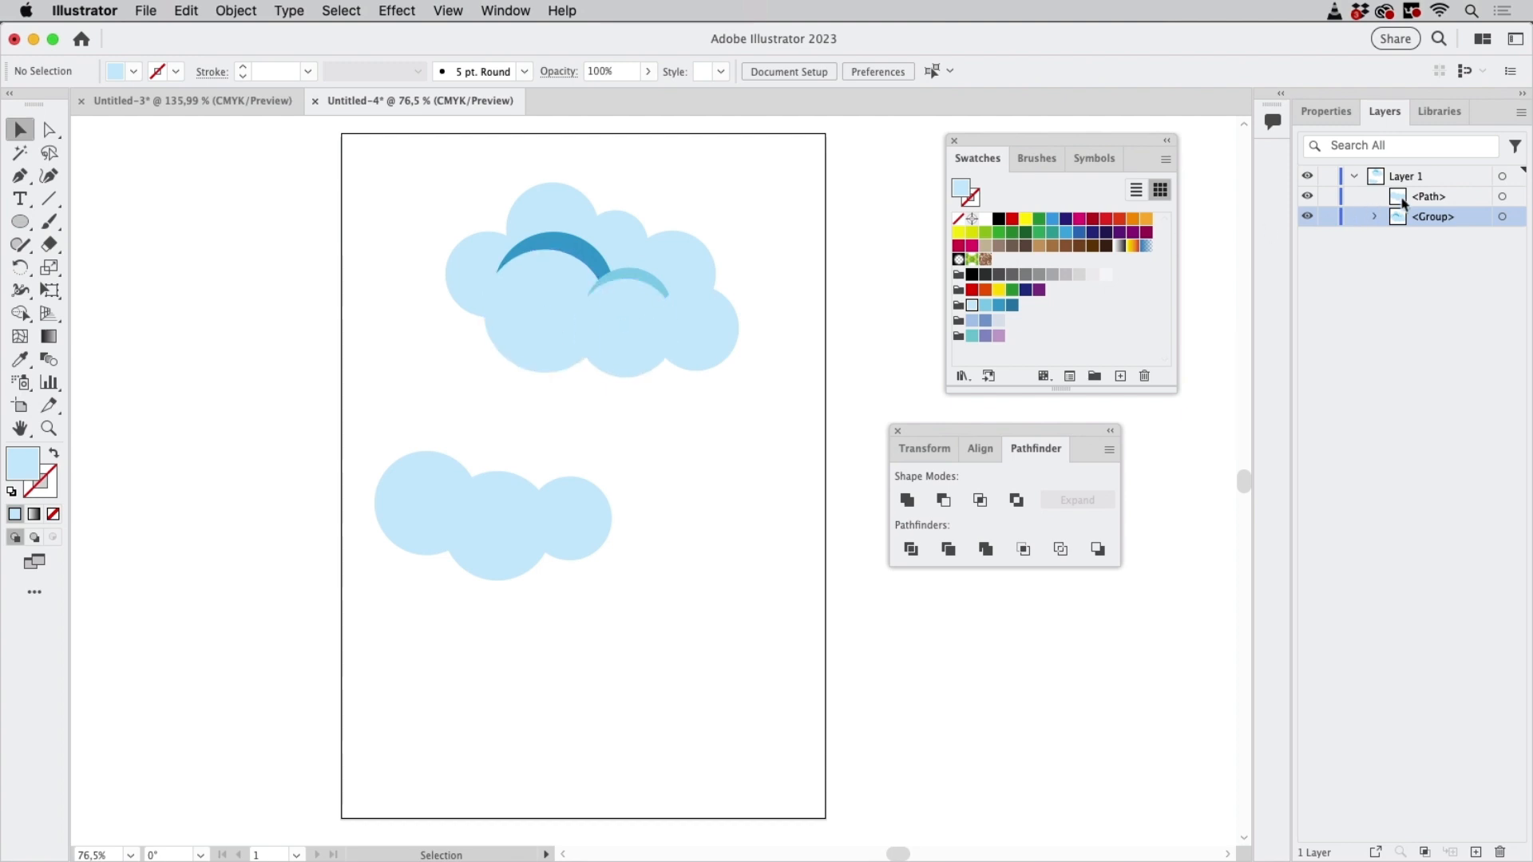
Examine the upper cloud group's contents and the available layer commands, including Flatten Artwork, and collapse the group
click(1375, 217)
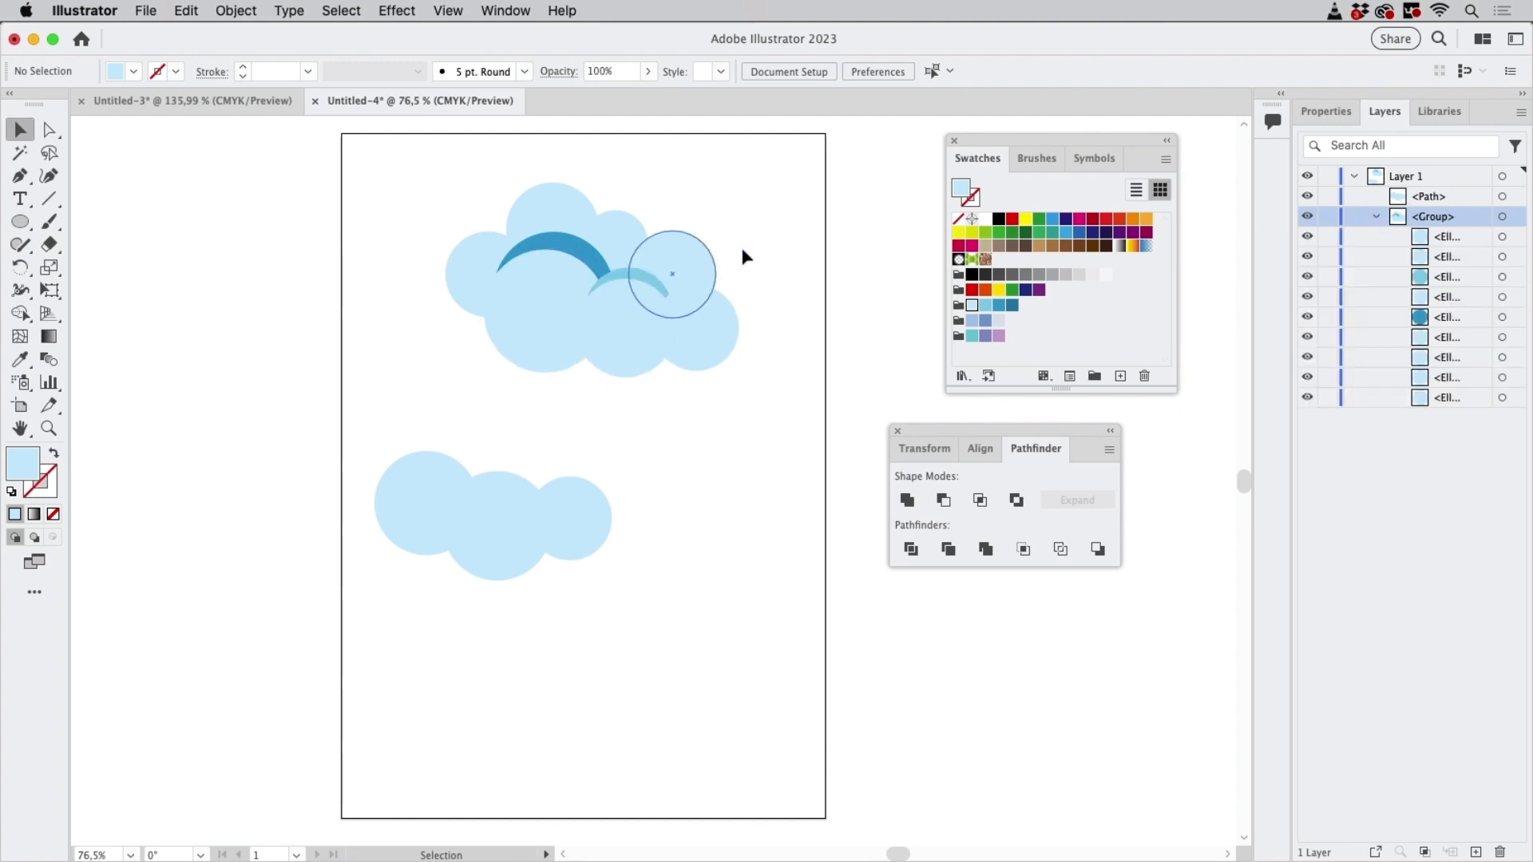
click(669, 284)
click(820, 252)
click(1521, 113)
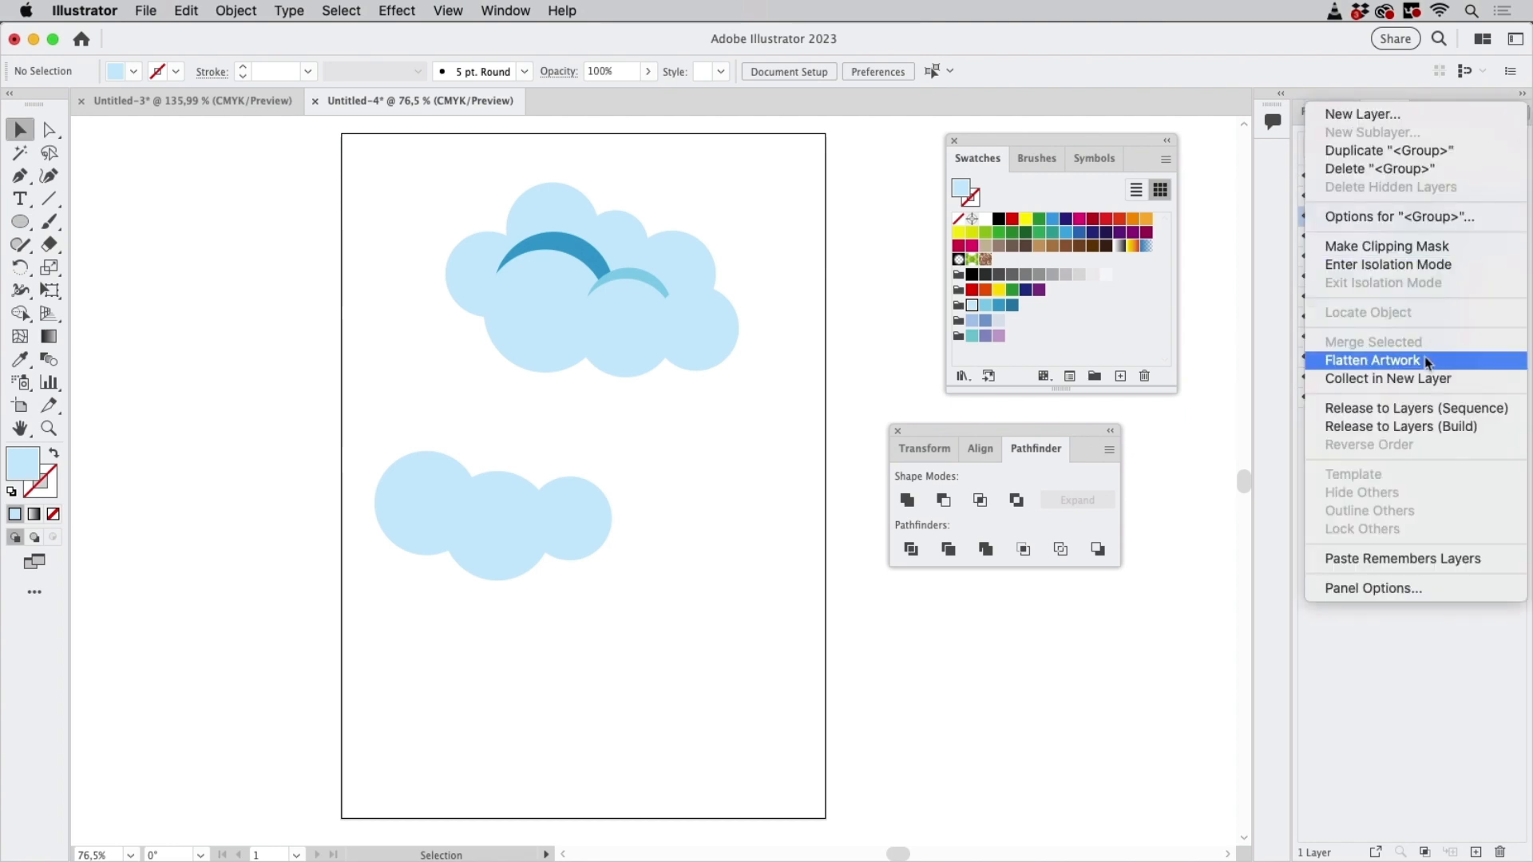
click(1480, 99)
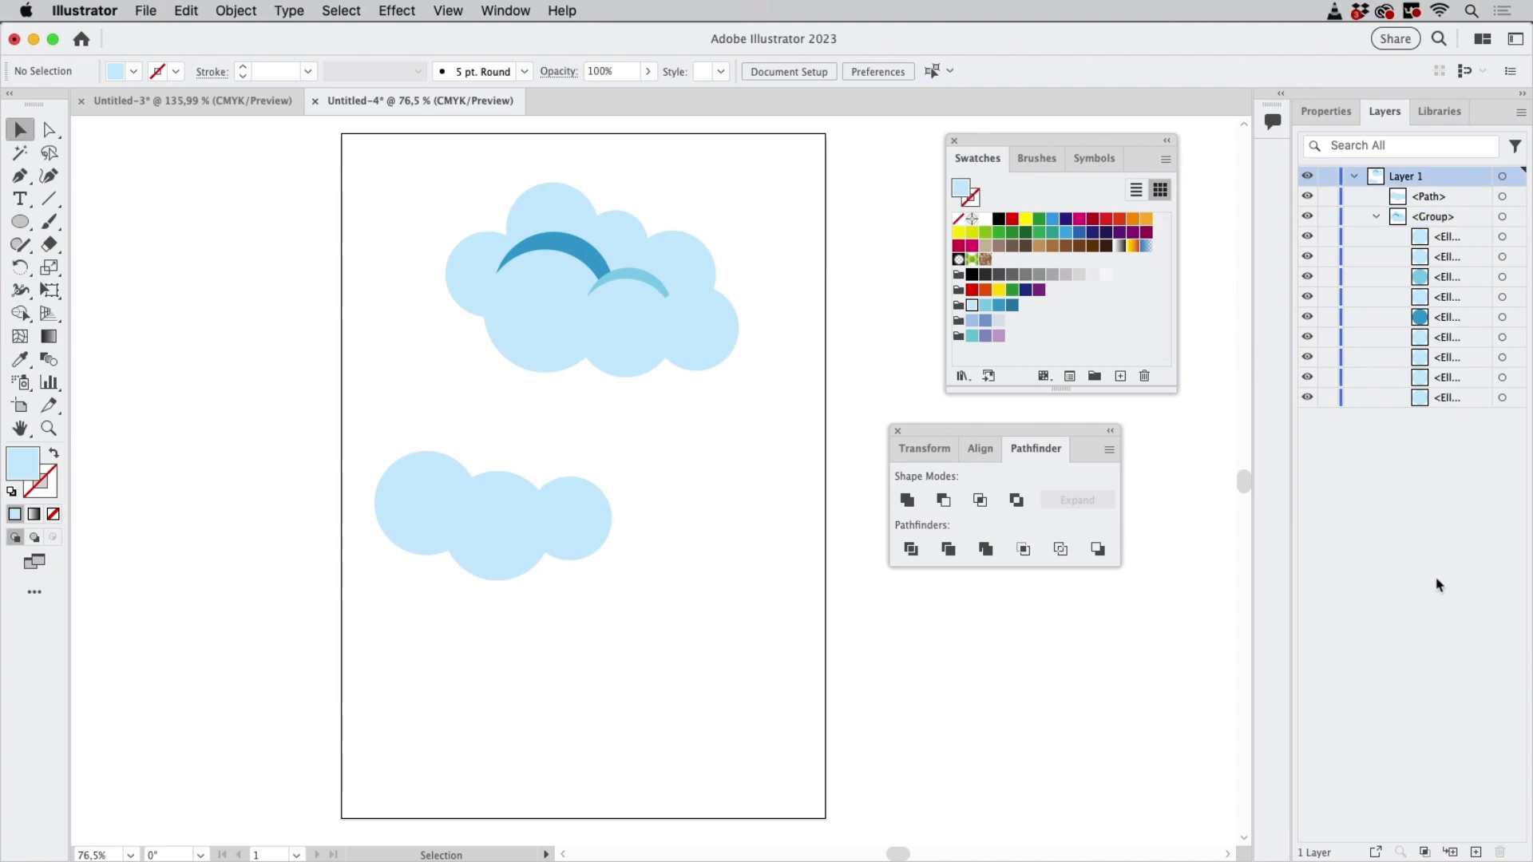
click(1376, 217)
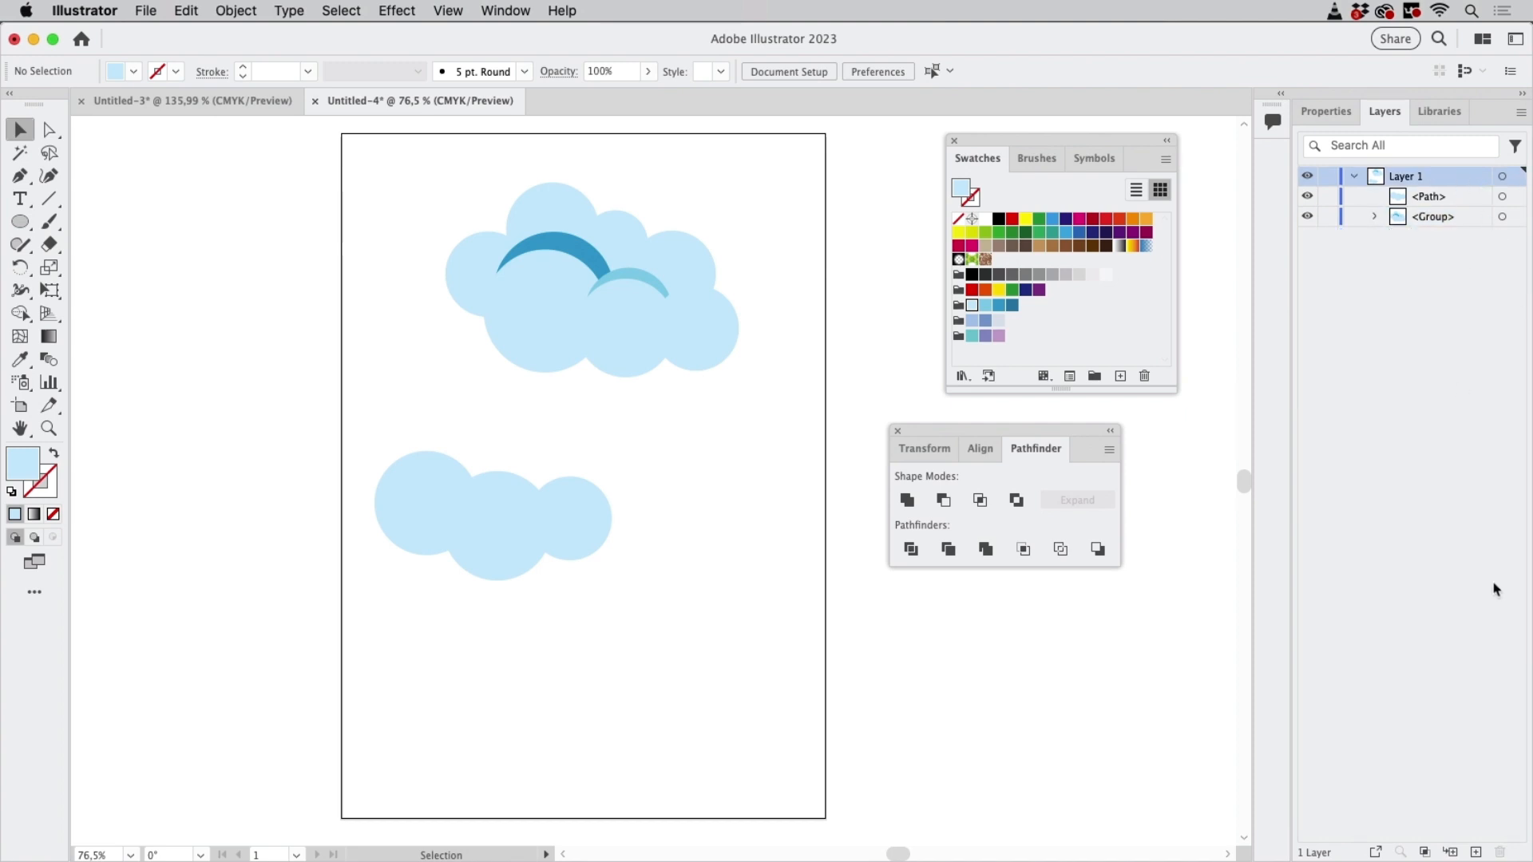
Create a new layer and draw three overlapping light blue circles on it as a small cloud beside the lower cloud
click(1474, 851)
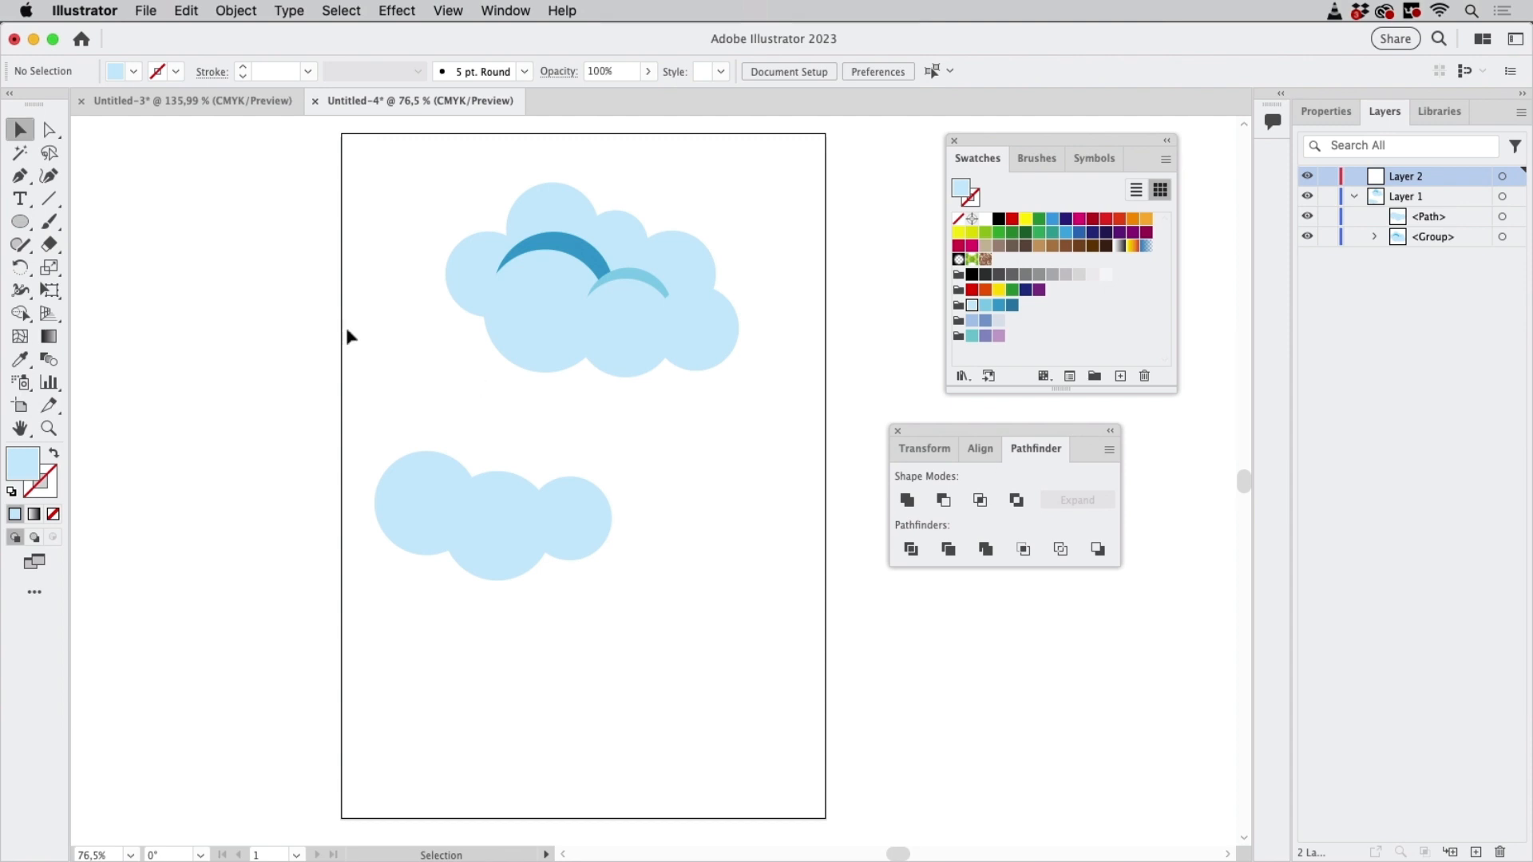
key(l)
drag(691, 456, 757, 518)
mouse_move(755, 563)
mouse_down()
mouse_move(775, 608)
mouse_move(790, 561)
mouse_up()
mouse_move(701, 565)
mouse_down()
mouse_move(743, 609)
mouse_move(705, 543)
mouse_up()
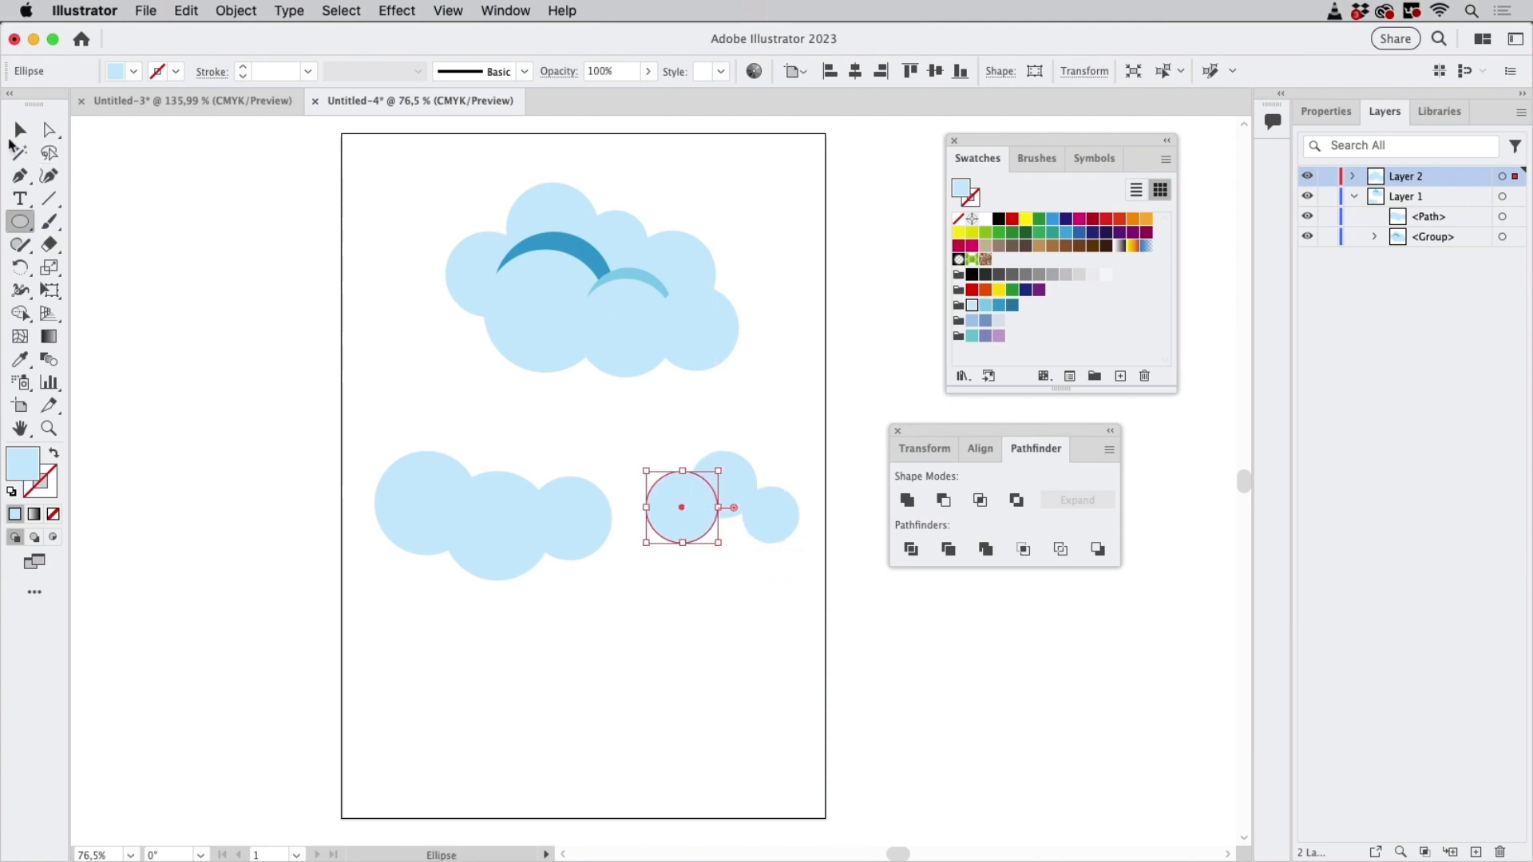
click(20, 129)
click(256, 255)
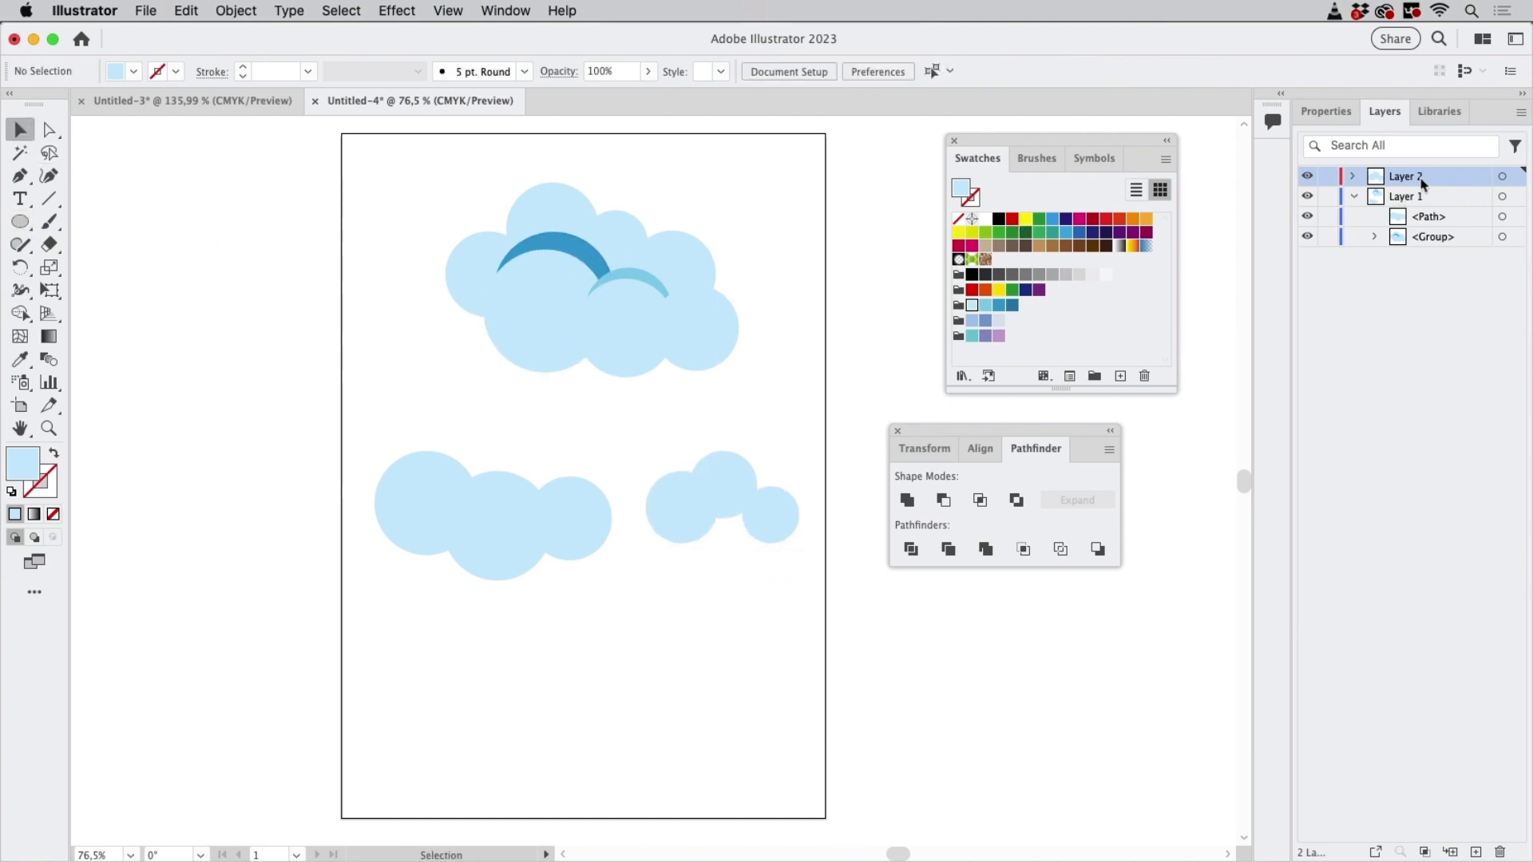
Flatten the artwork of both layers into a single layer and expand it to show its objects
click(1354, 197)
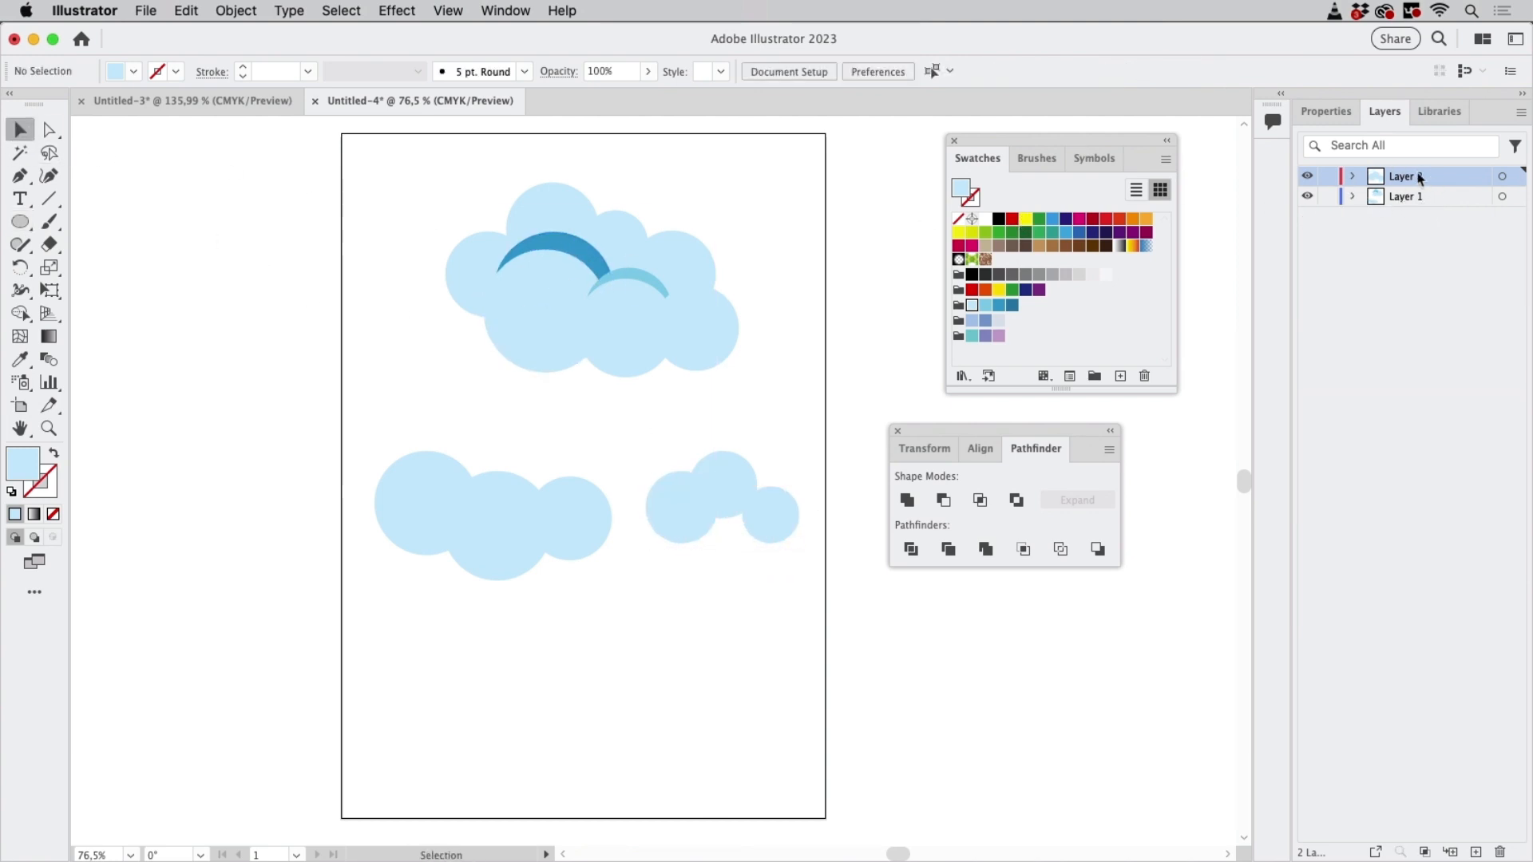
click(1422, 310)
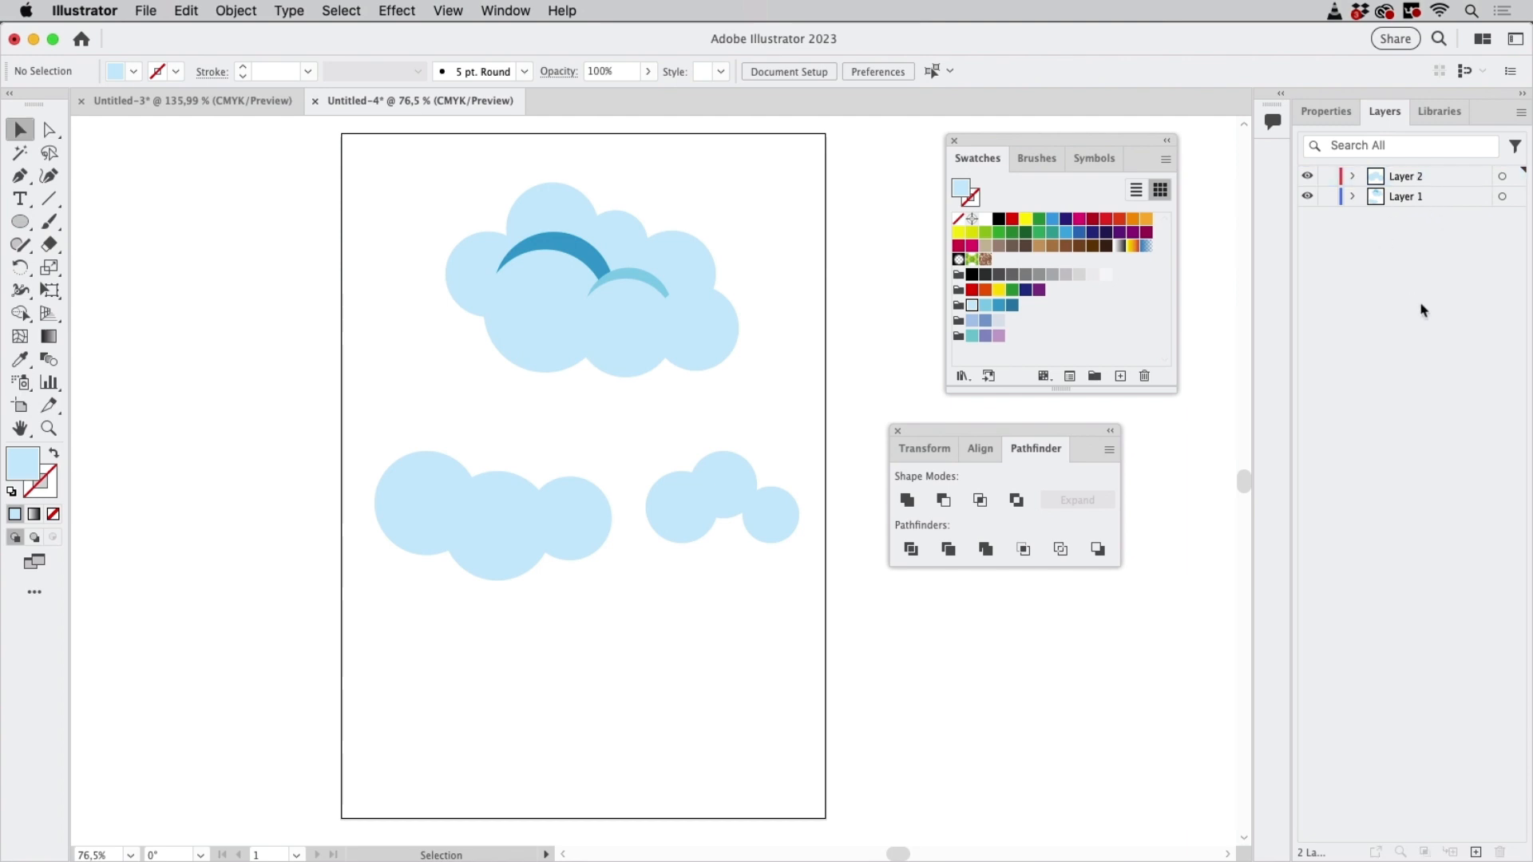
click(1522, 113)
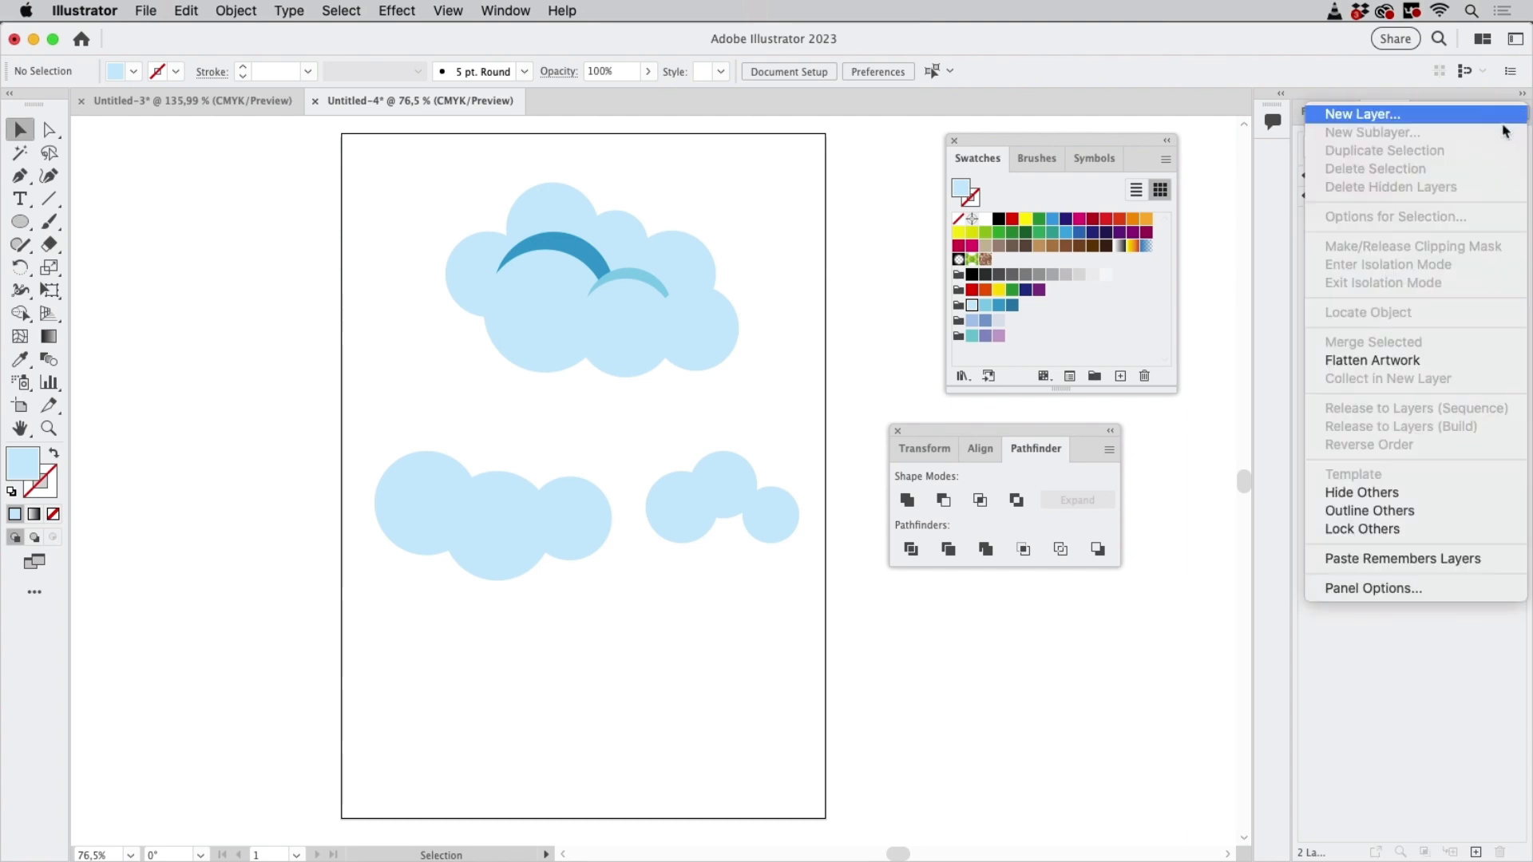
click(1390, 361)
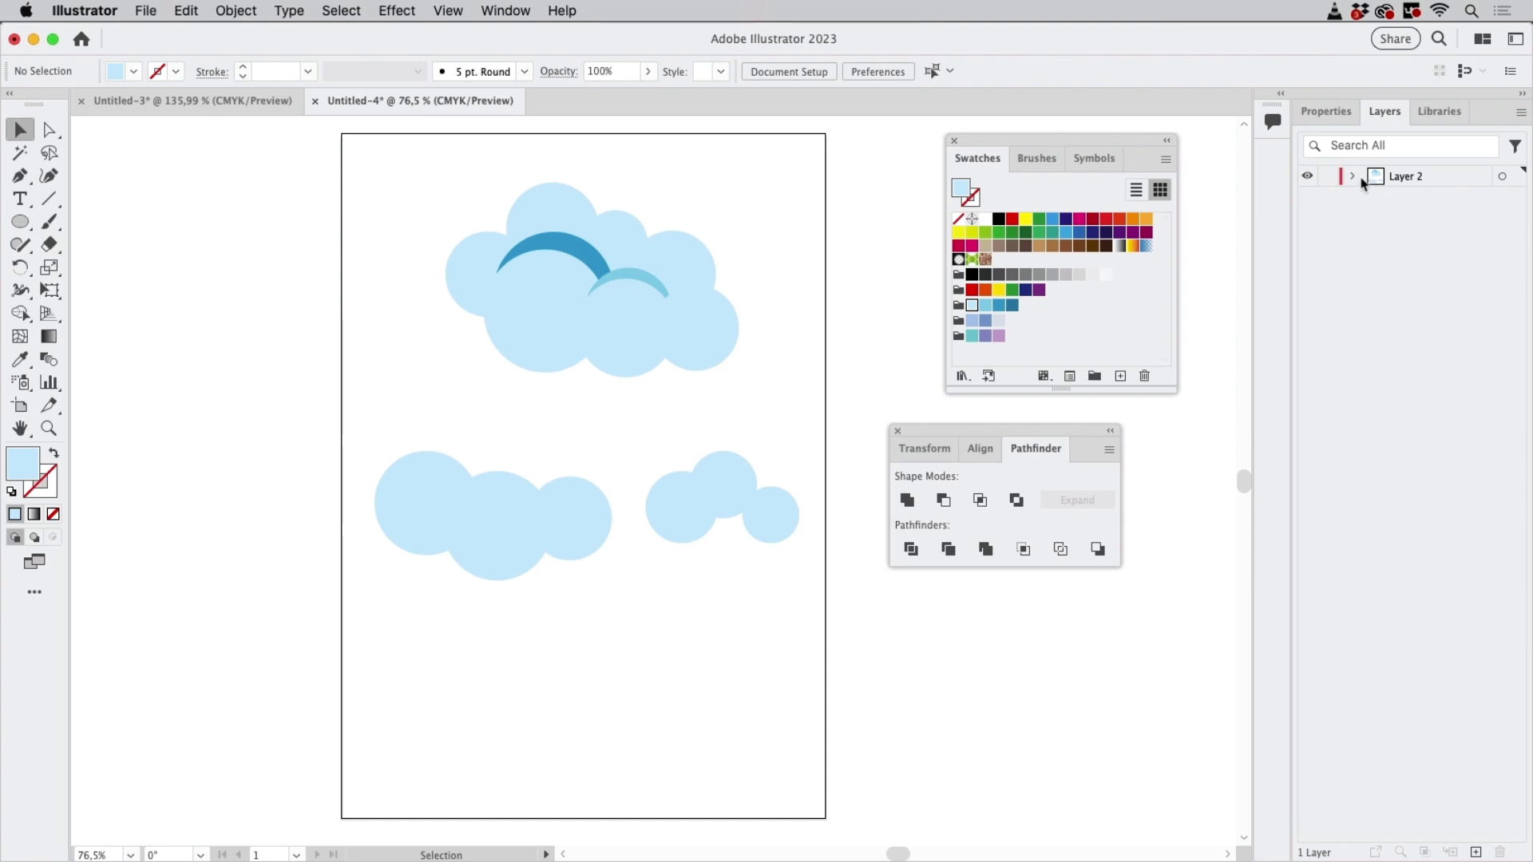
click(1353, 177)
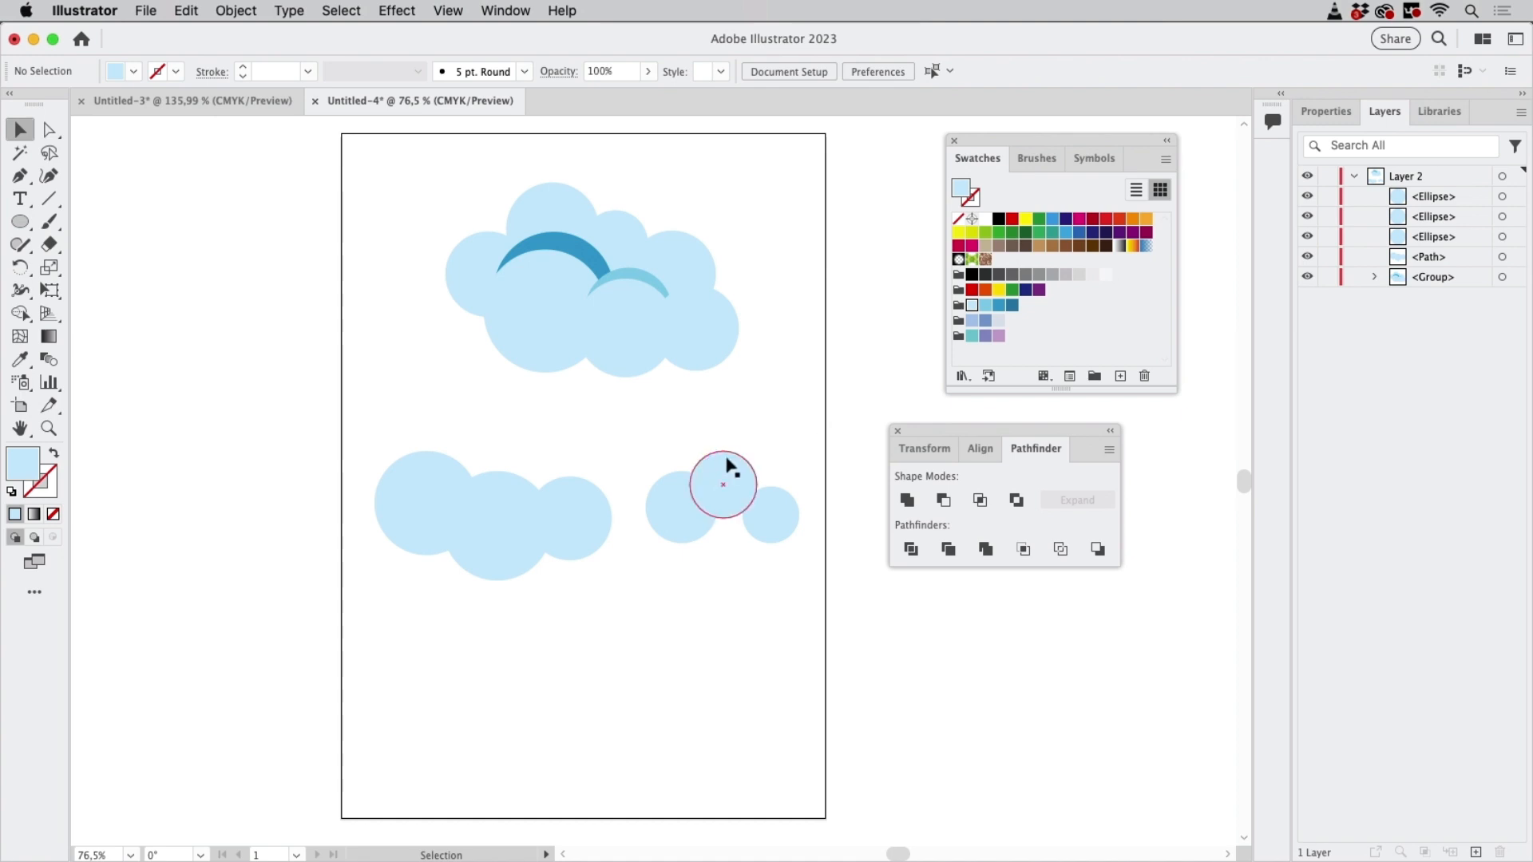
Move the small cloud's right and left circles slightly up and to the left, and deselect them
click(782, 519)
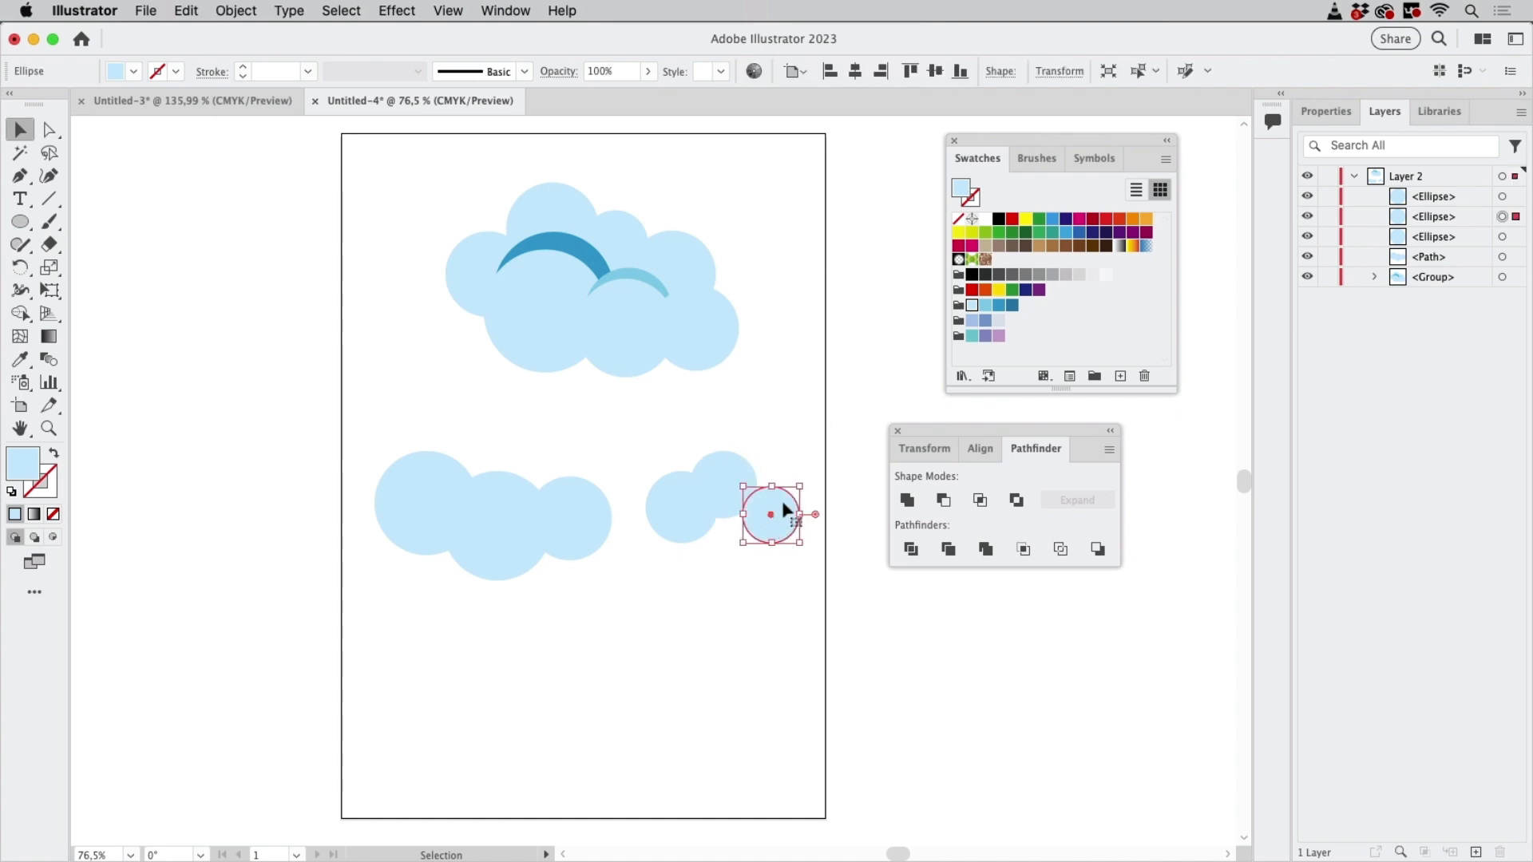
drag(781, 507, 767, 491)
mouse_move(681, 524)
mouse_down()
mouse_move(658, 512)
mouse_move(671, 515)
mouse_up()
click(828, 401)
Check the available layer commands without applying any, and place the Pathfinder panel directly beneath the Swatches panel
click(1521, 111)
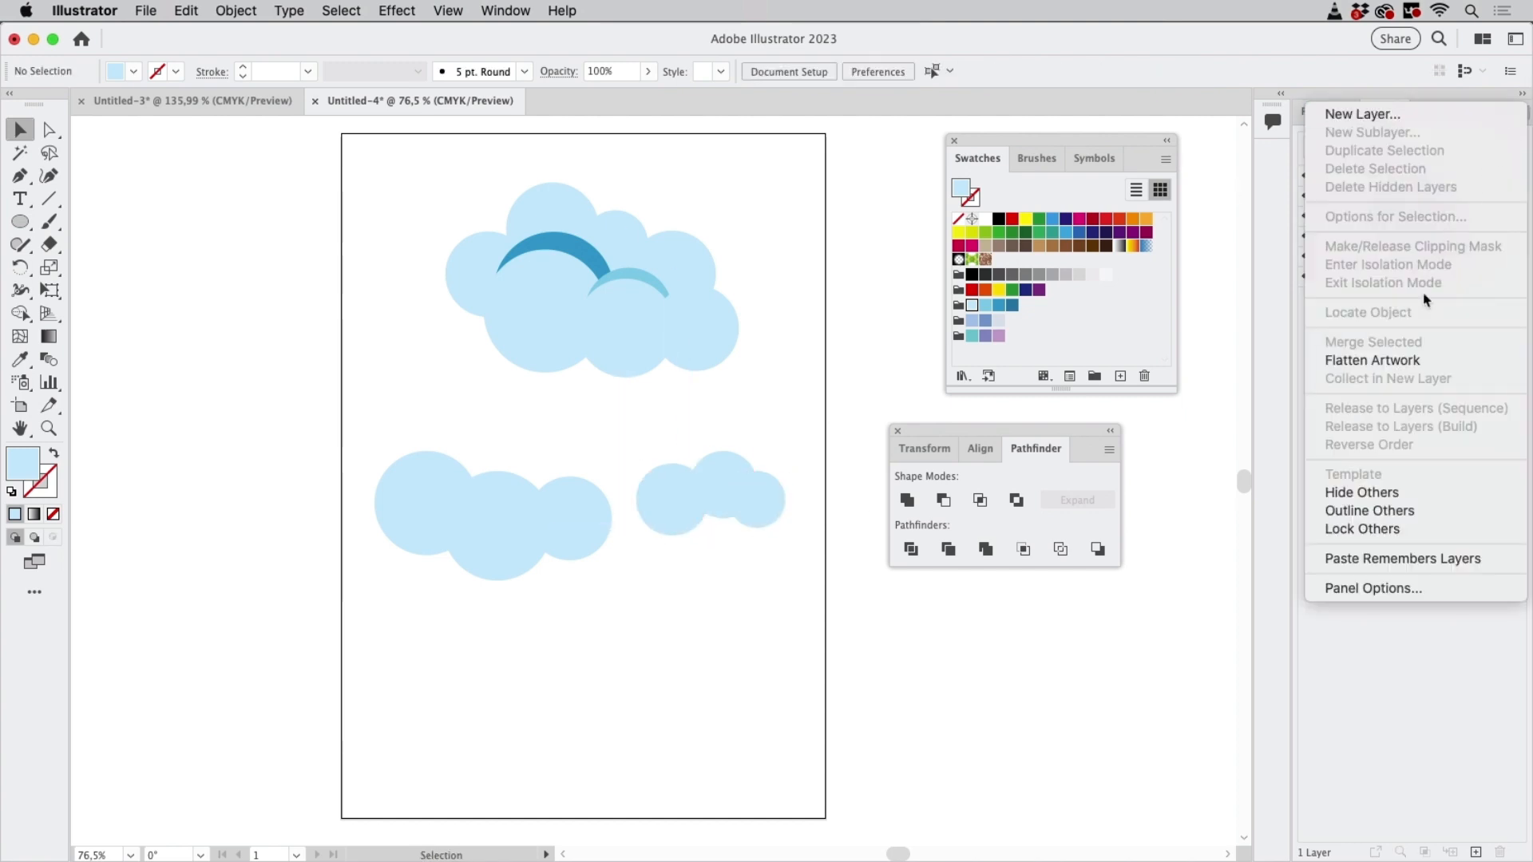
click(1165, 473)
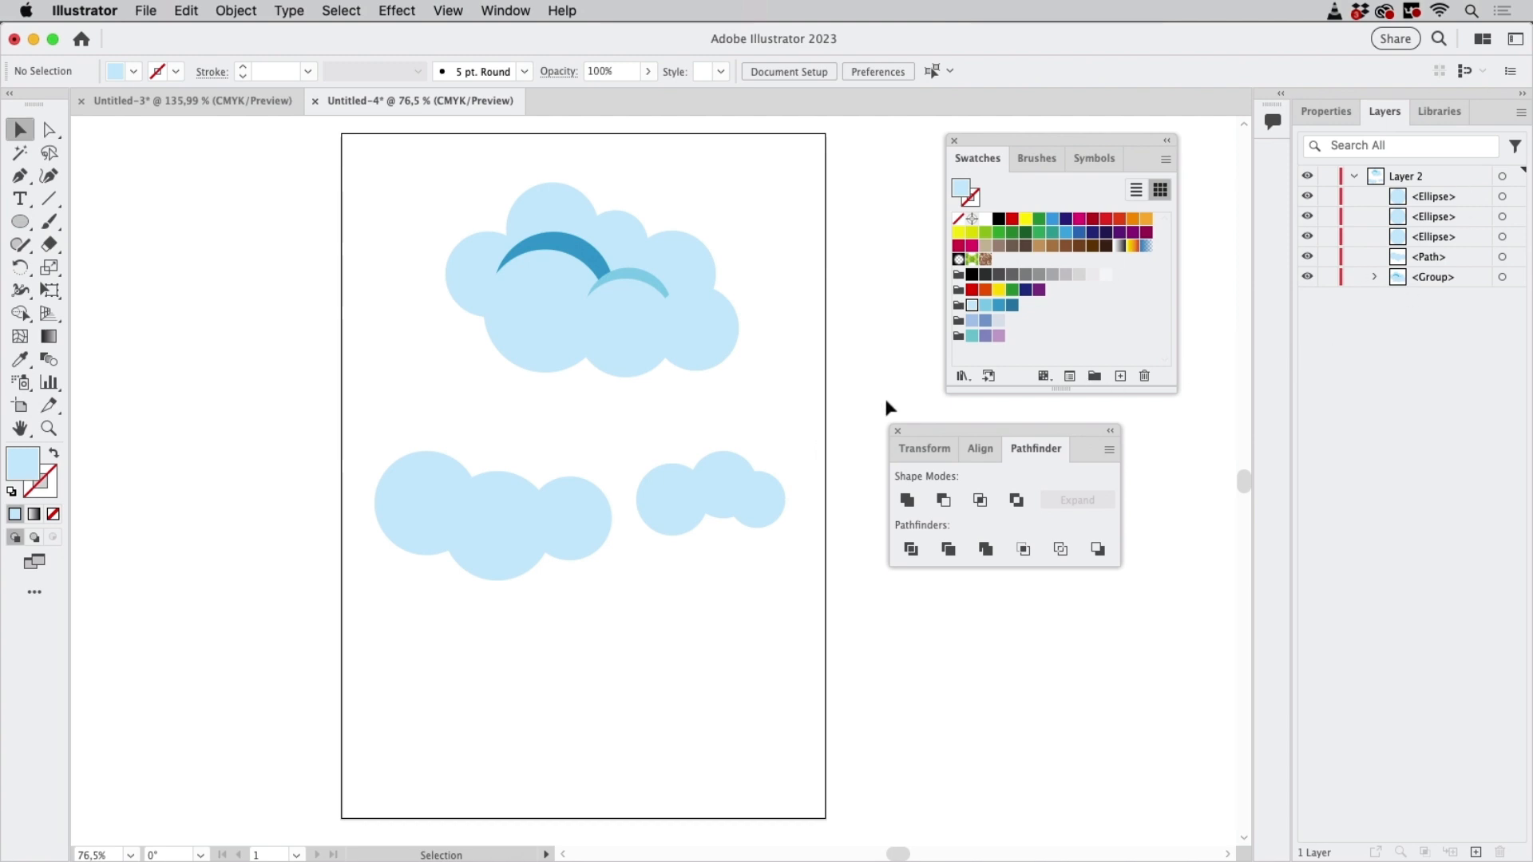
drag(916, 429, 984, 417)
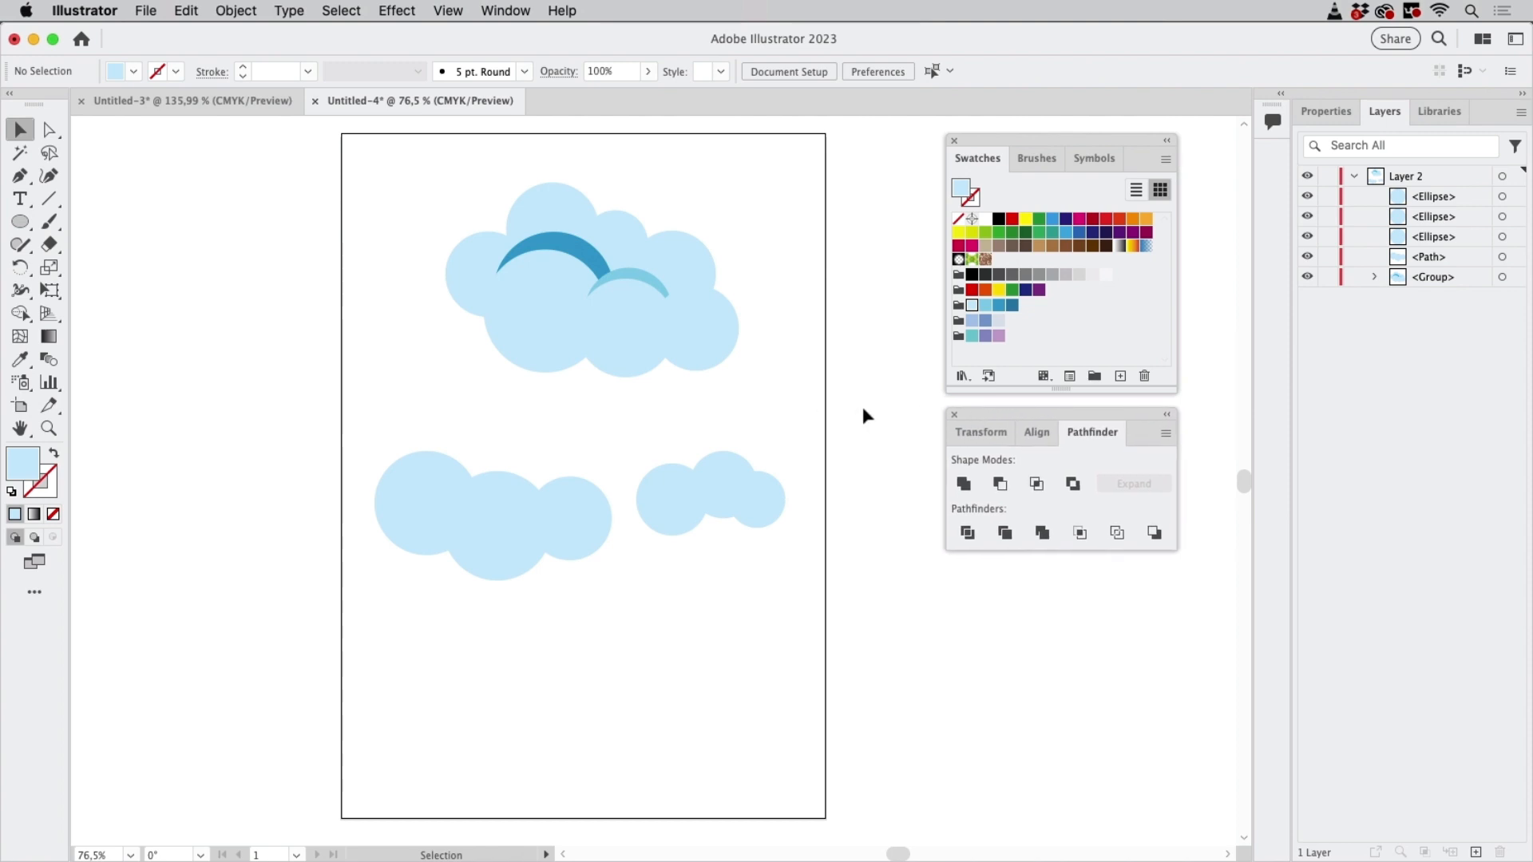